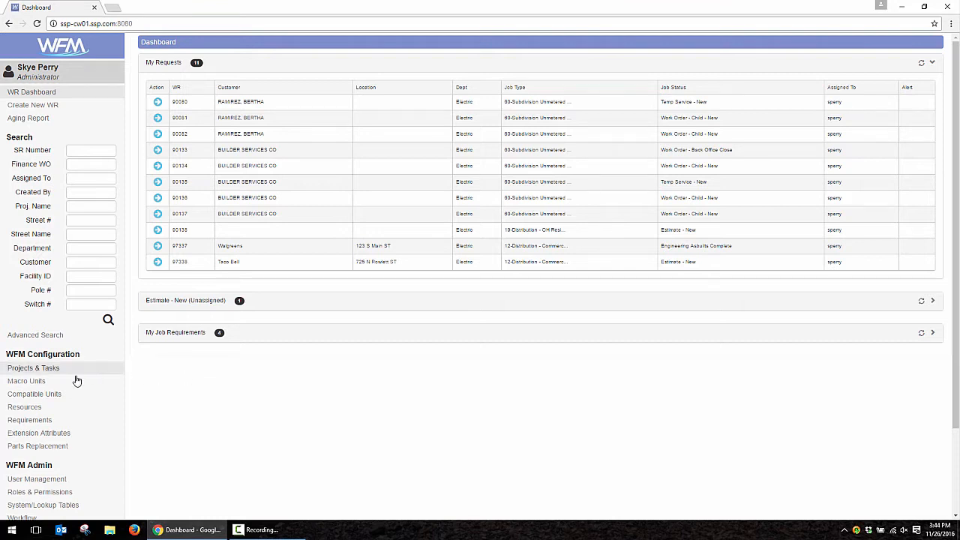
- Open the Resources configuration page under WFM Configuration
click(33, 408)
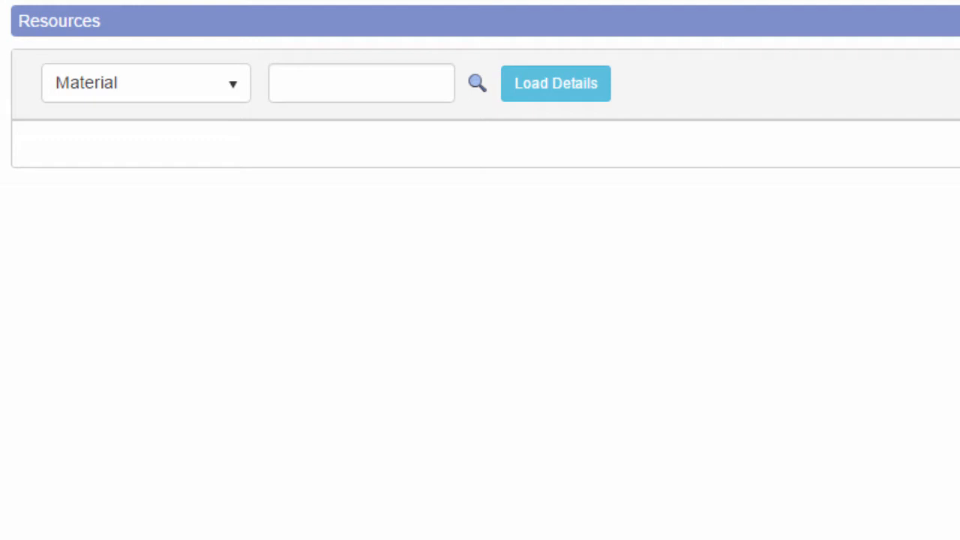
click(238, 94)
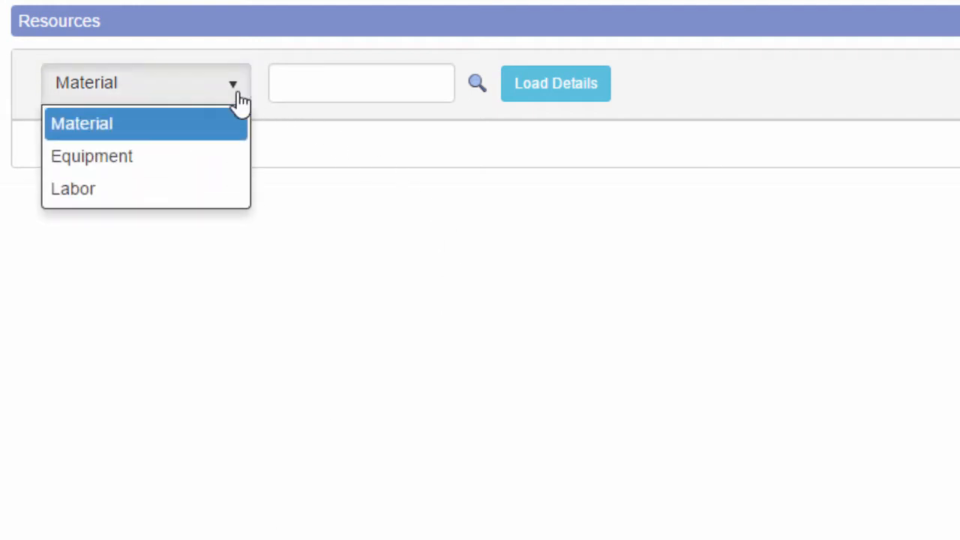
click(238, 94)
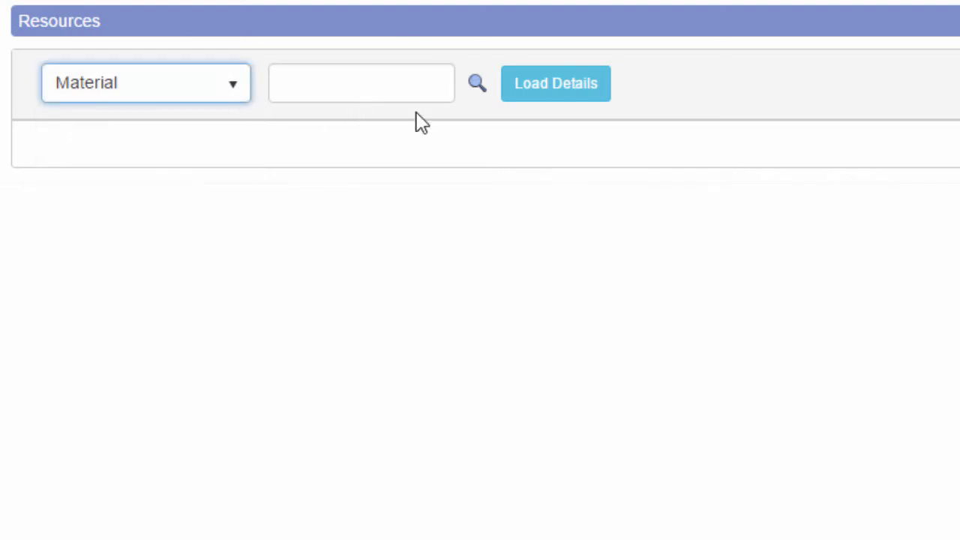
click(393, 72)
text(535)
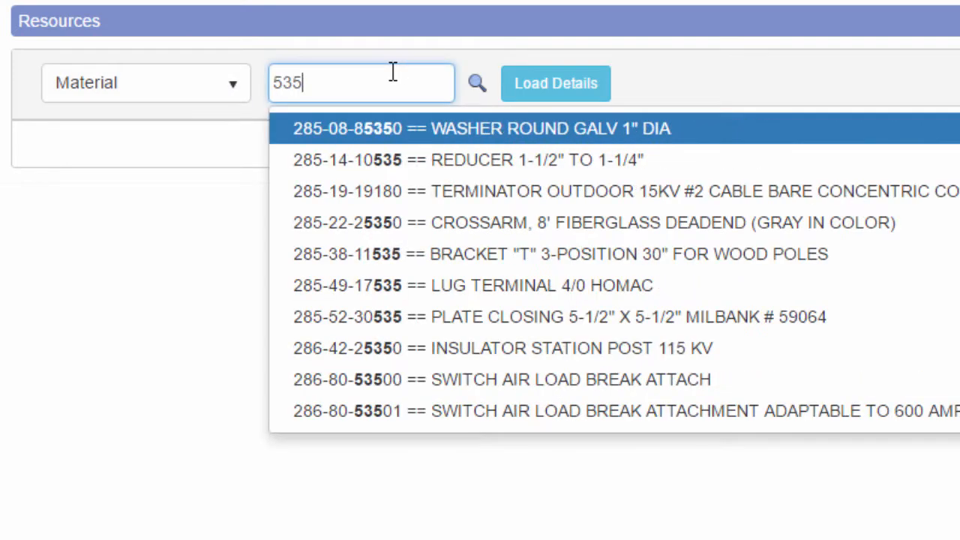
text(-65)
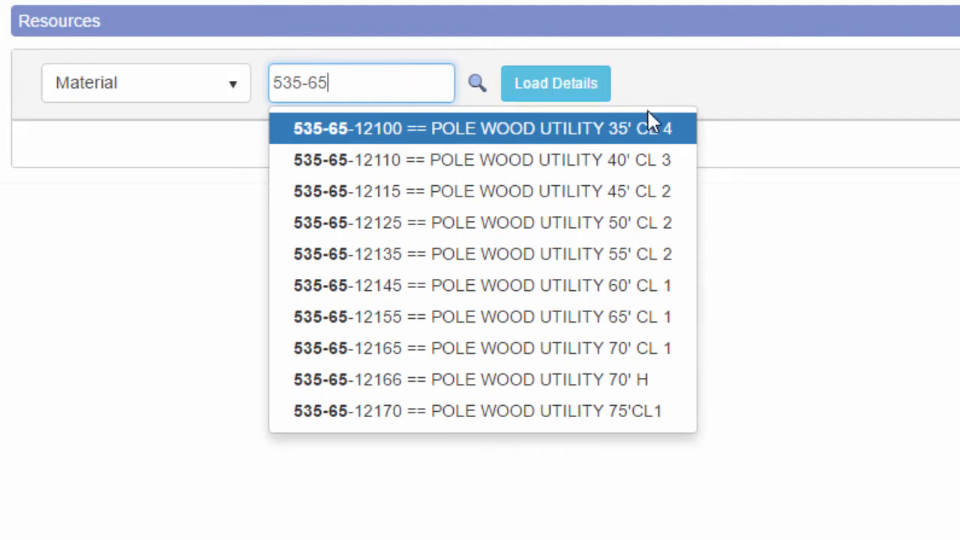
click(640, 196)
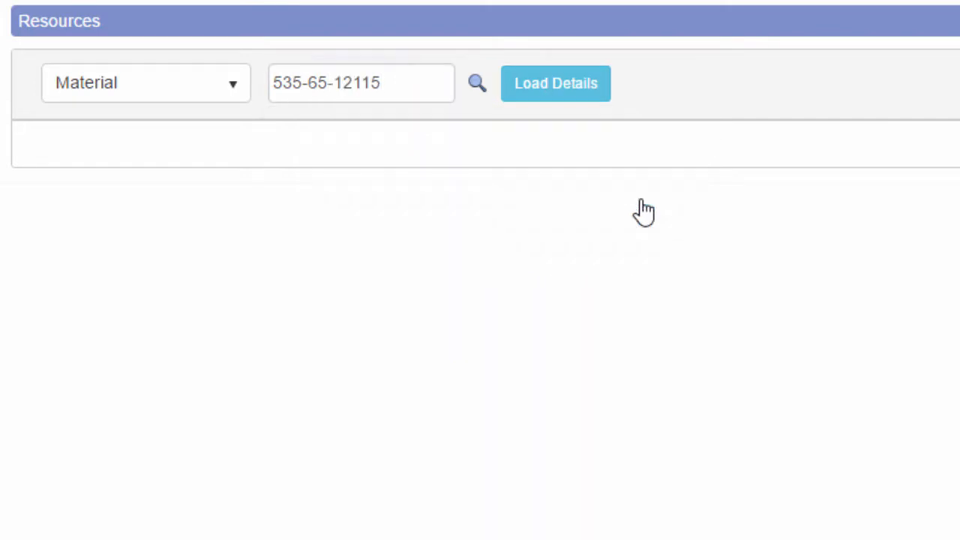
click(555, 84)
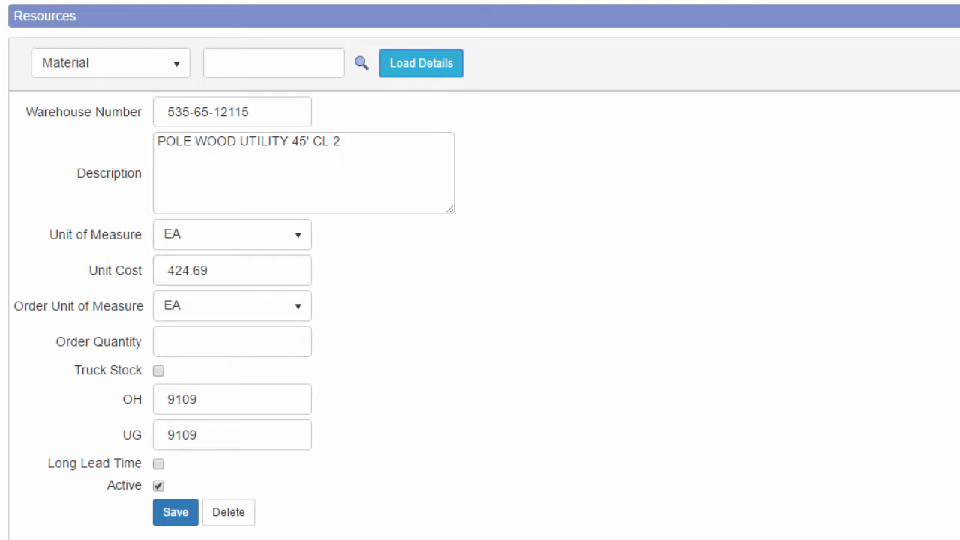
- Review equipment resources, ending on the BUCKET TRUCK rate of 32/HR
click(180, 69)
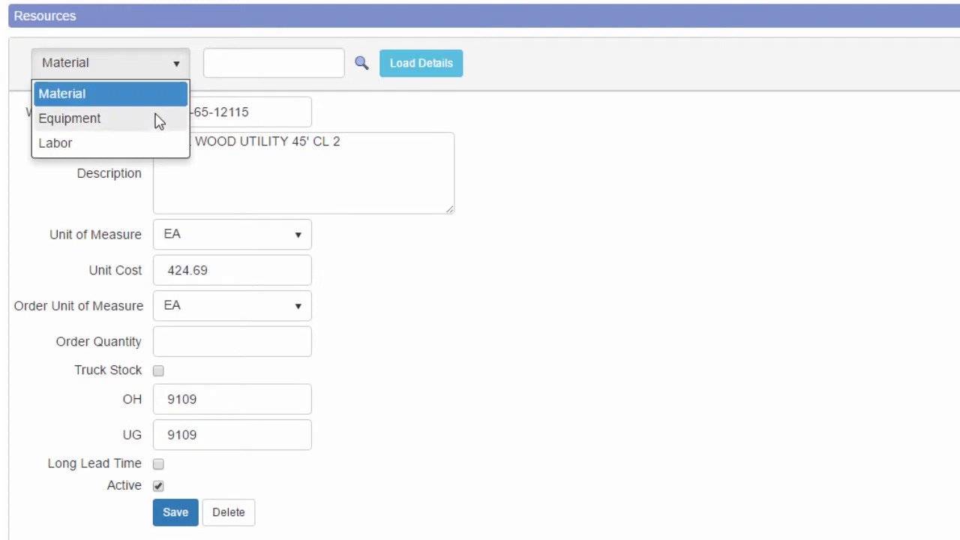
click(159, 120)
click(271, 75)
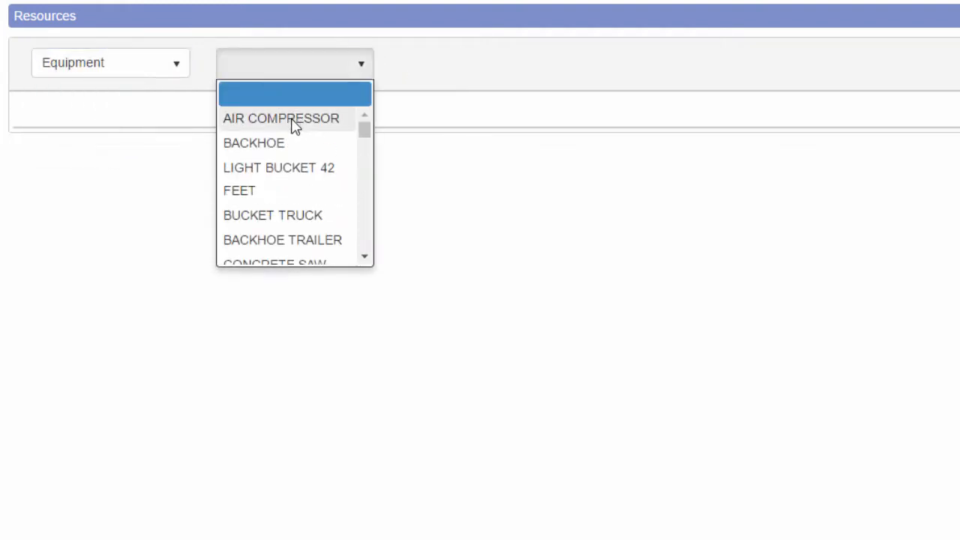
click(295, 120)
click(300, 66)
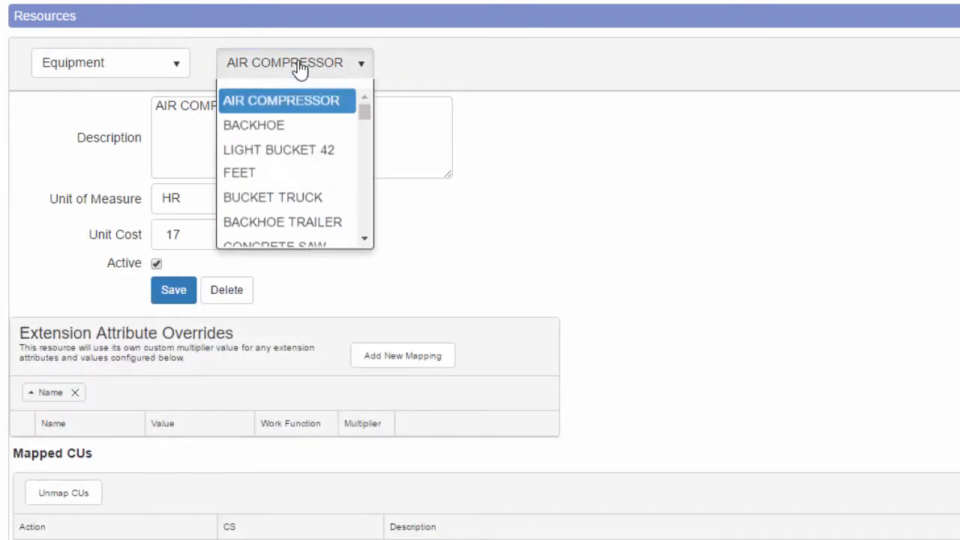
click(267, 224)
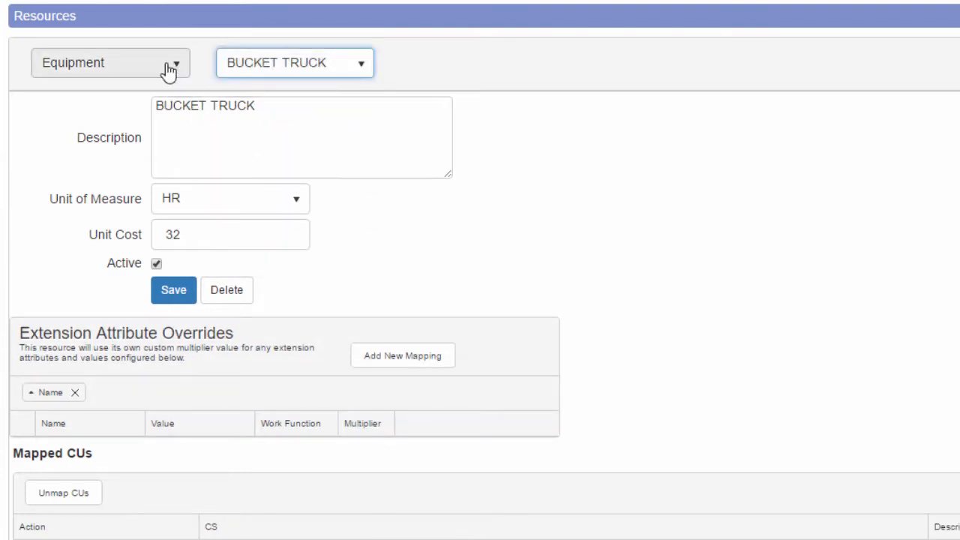
- Check the APPRENTICE LINE labor rate of 32.68/HR, then go to Compatible Units
click(109, 69)
click(132, 143)
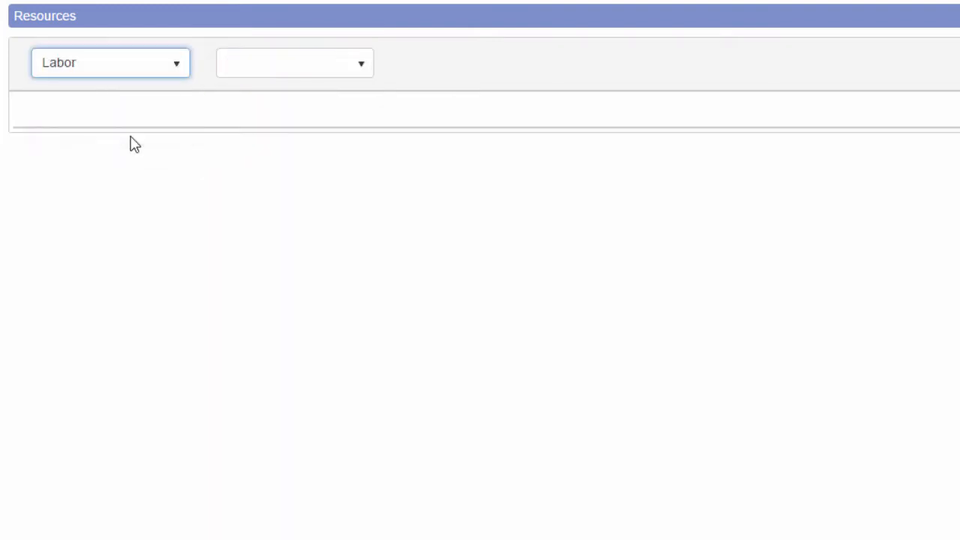
click(270, 69)
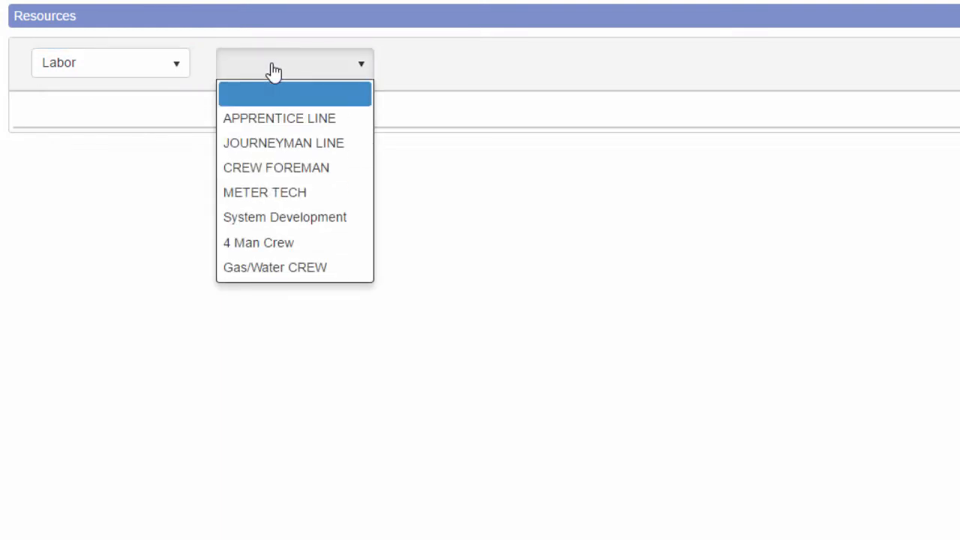
click(306, 118)
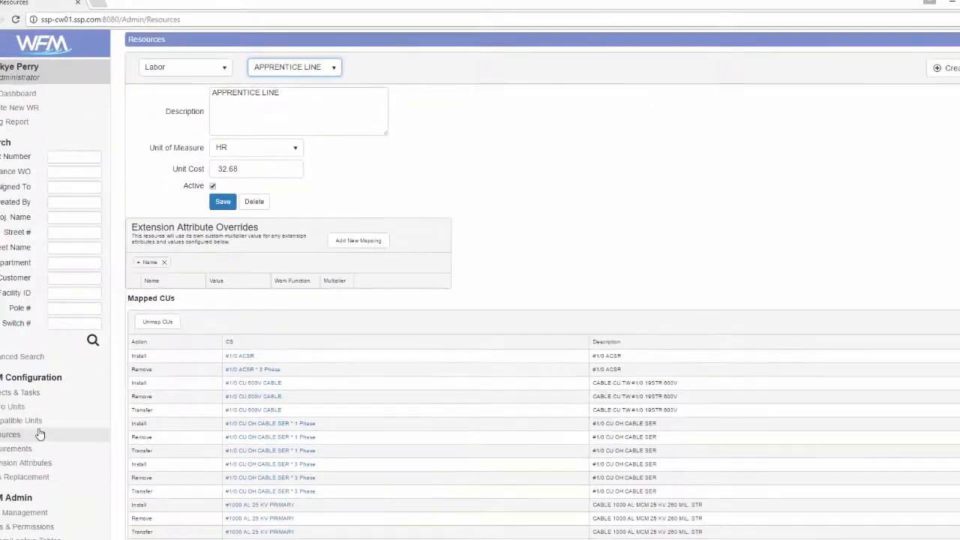
click(47, 396)
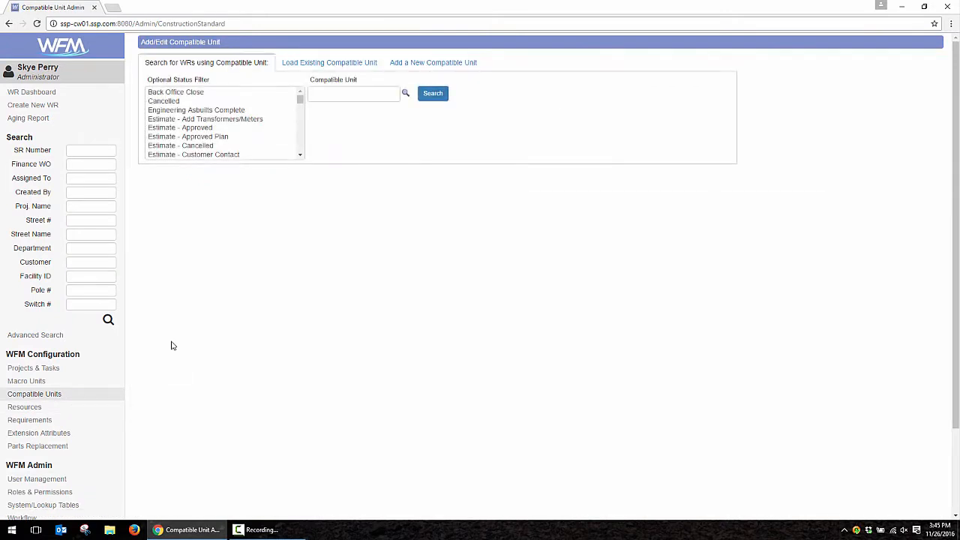
- Load existing compatible unit OH-45, 45' WOOD POLE, and review its materials, equipment and labor
click(322, 63)
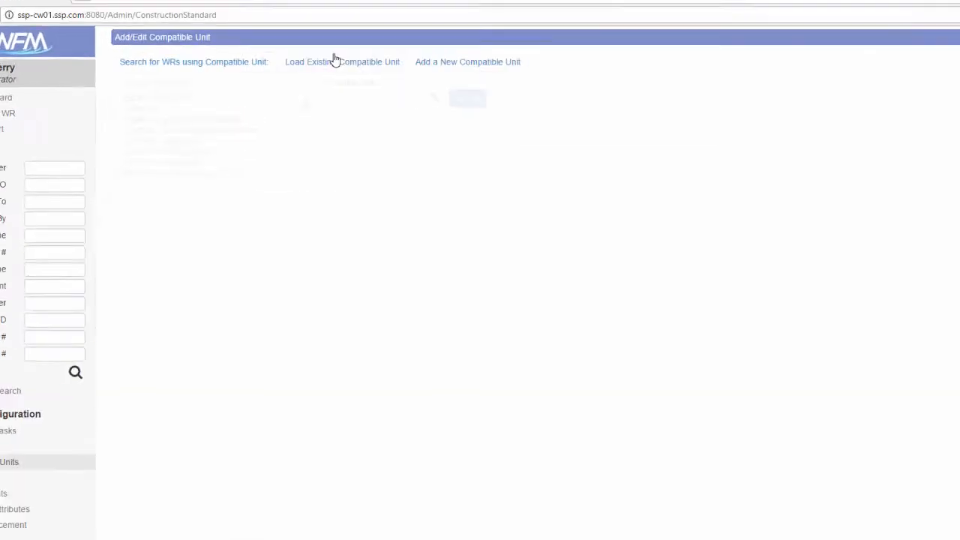
click(261, 114)
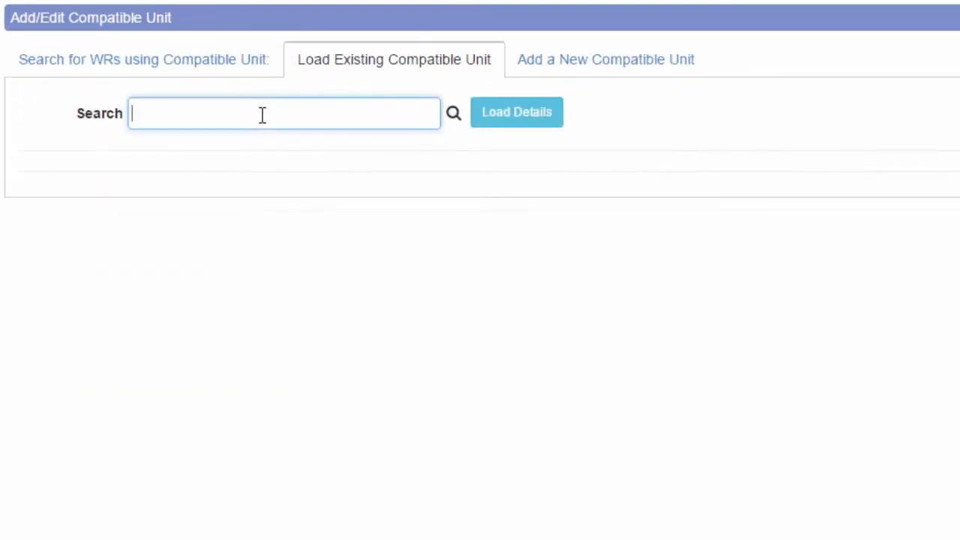
text(o)
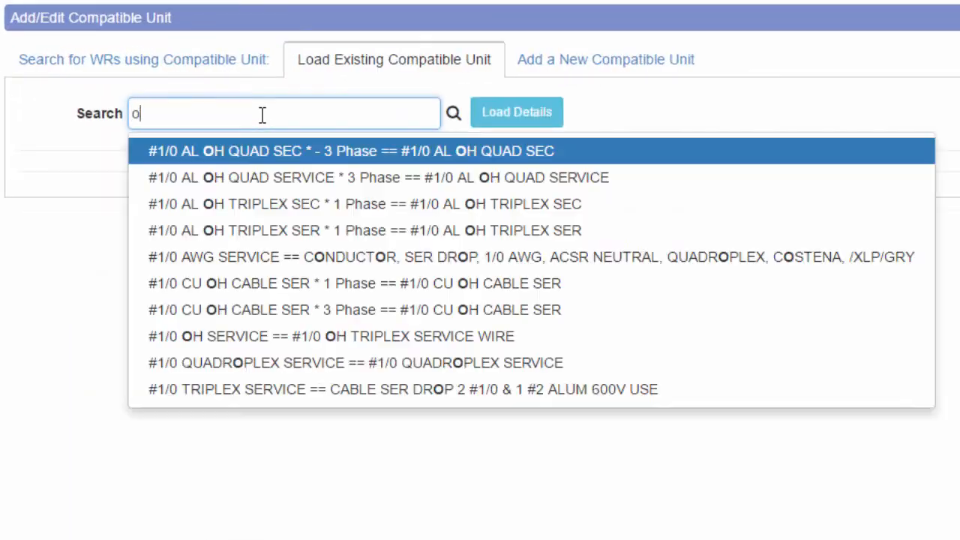
text(h-)
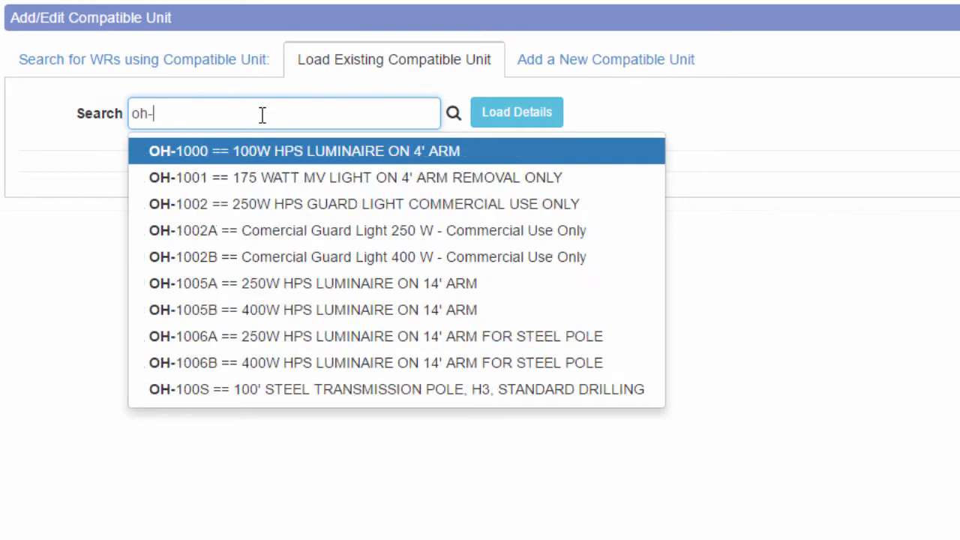
text(45)
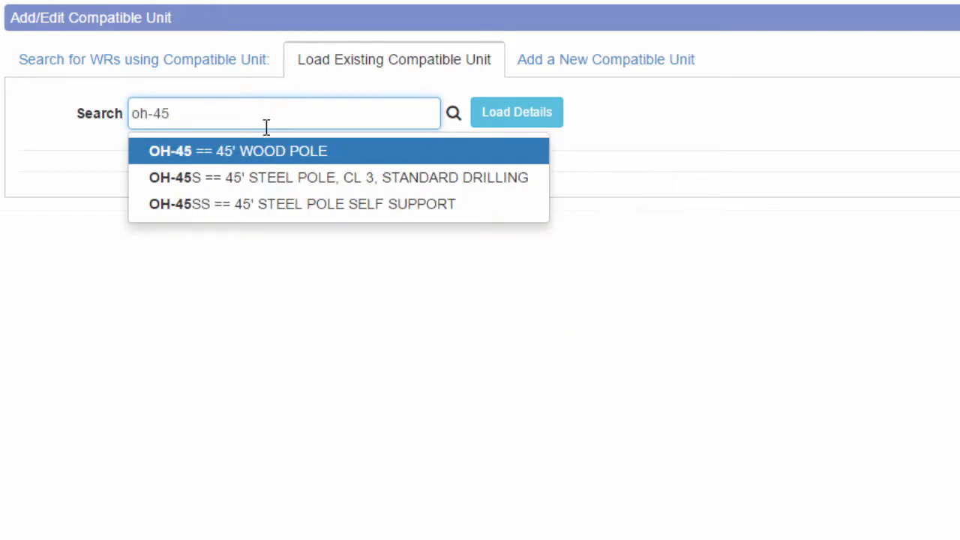
click(286, 154)
click(488, 118)
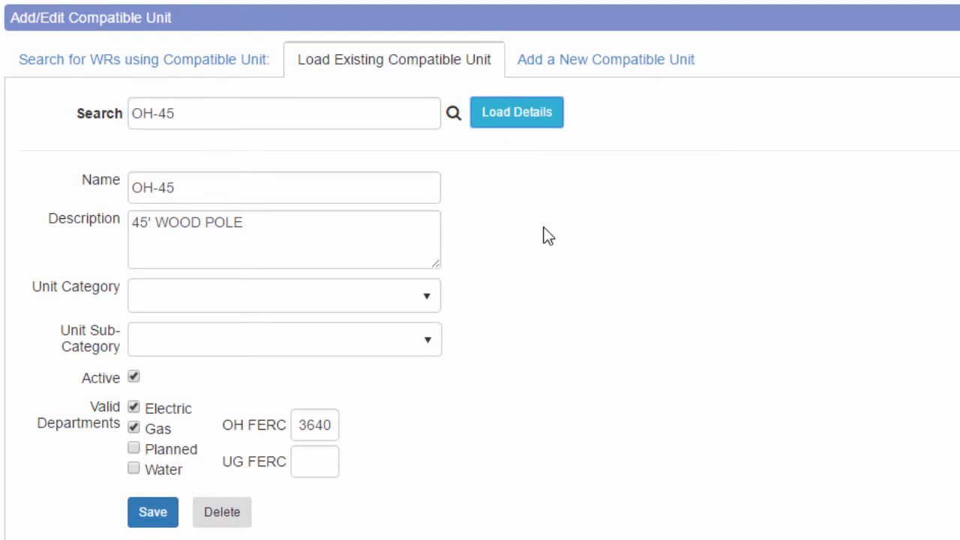
scroll(544, 228, down, 10)
scroll(543, 228, up, 3)
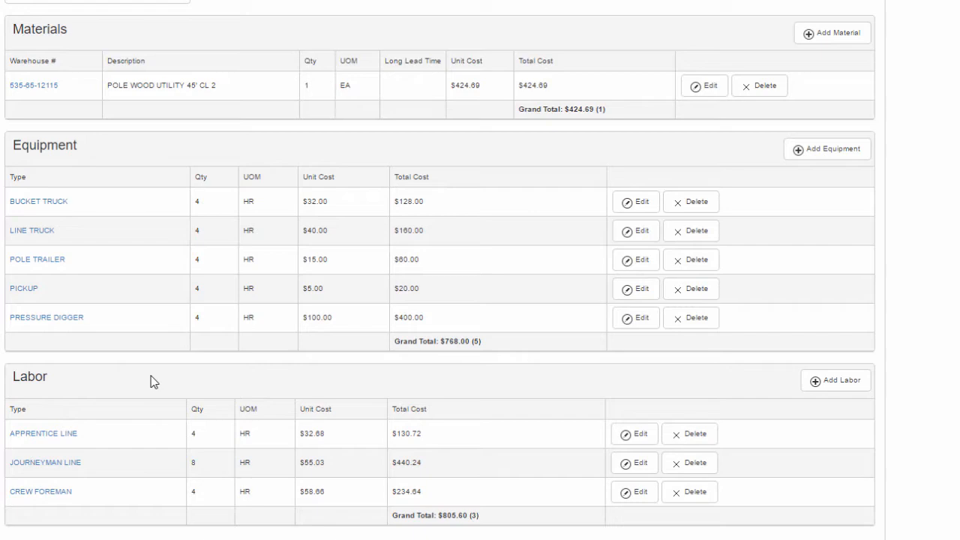
scroll(270, 428, up, 6)
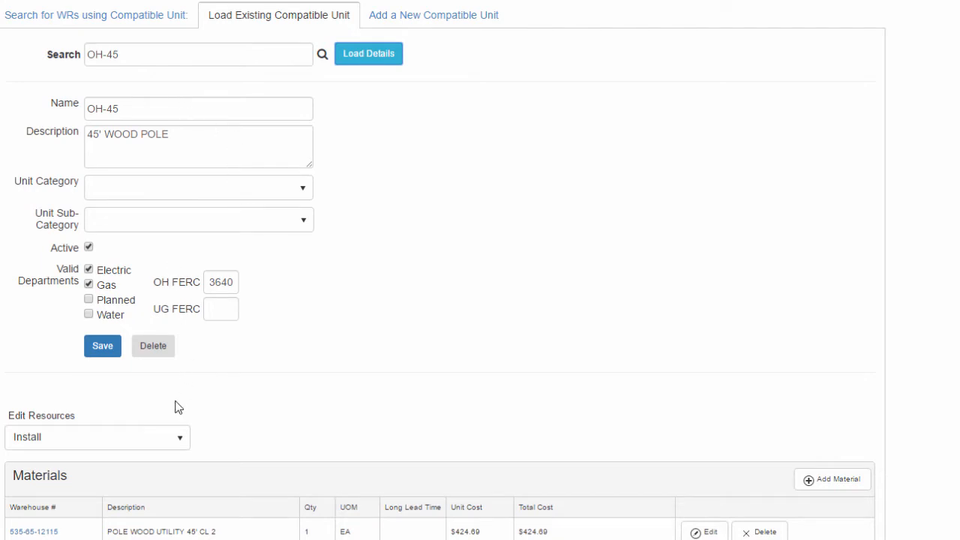
- Keep the Install resources selected and return to the WR Dashboard
click(180, 444)
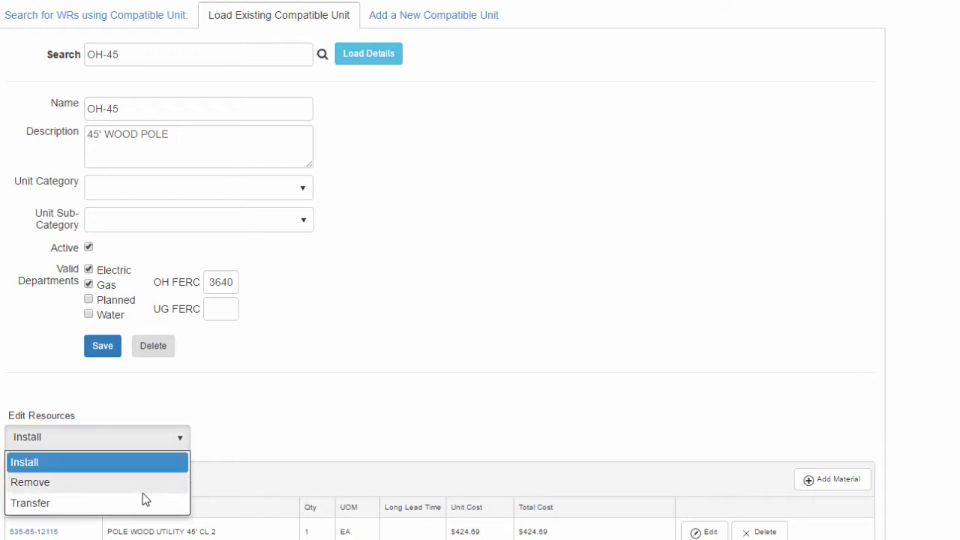
click(390, 387)
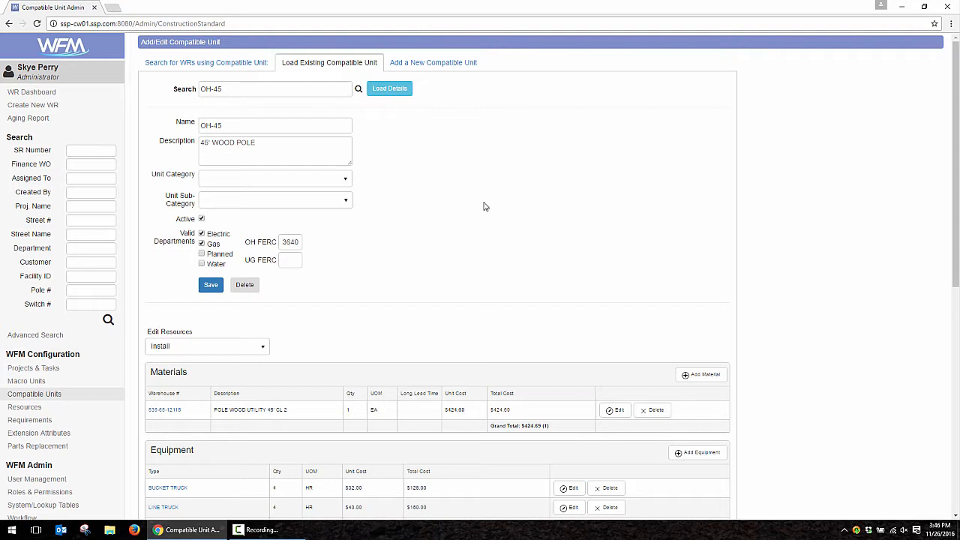
click(18, 91)
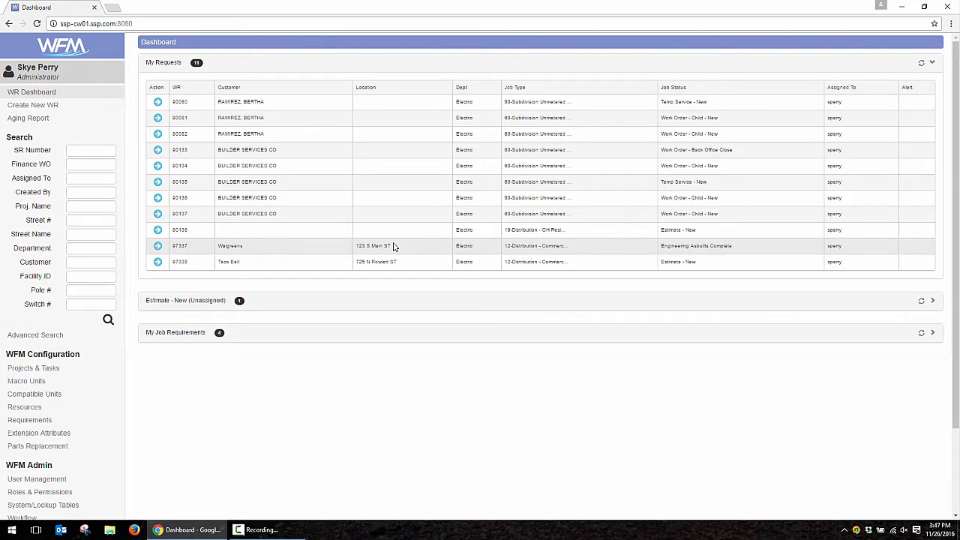
- Create an Electric 19-Distribution - OH Residential (00103) request with budget 1A2 and charge code 1-001-2
click(33, 106)
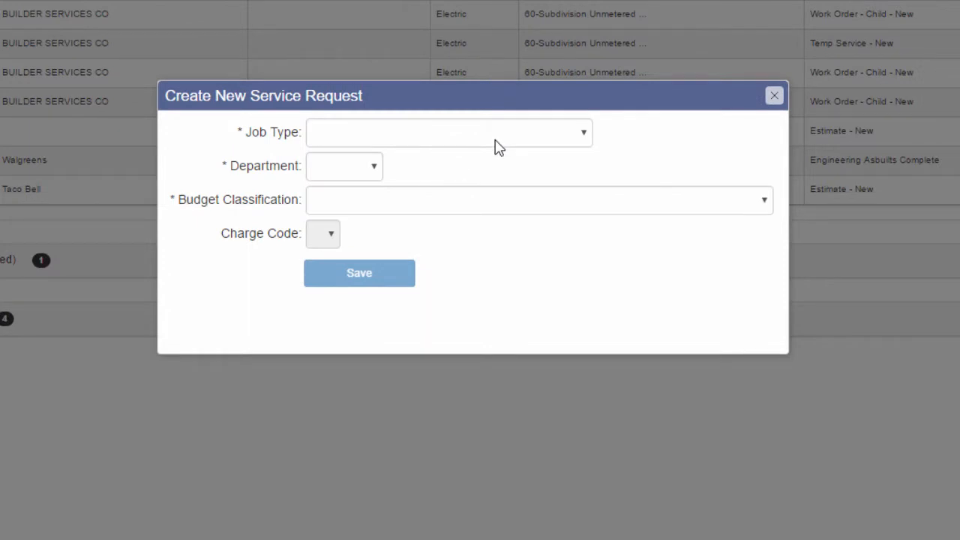
click(496, 143)
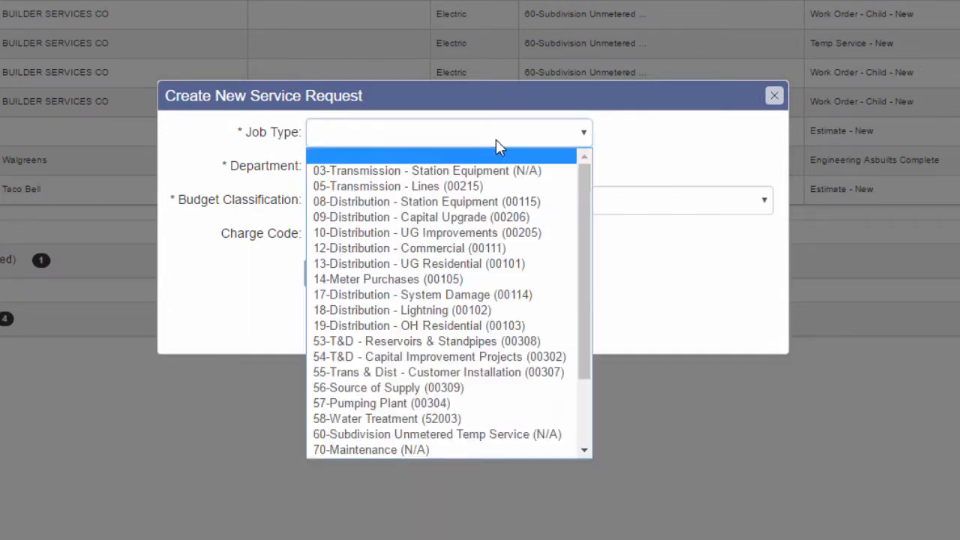
click(450, 326)
click(348, 165)
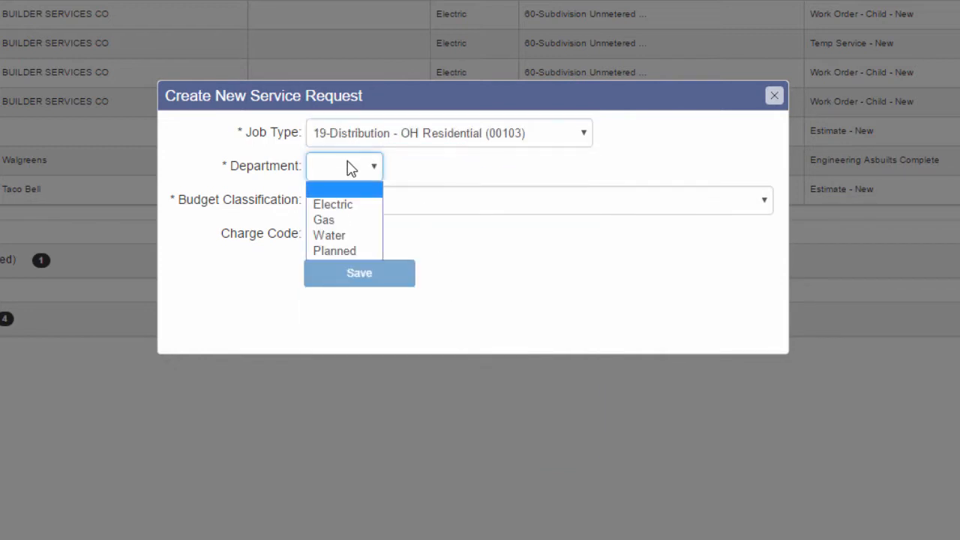
click(343, 206)
click(349, 206)
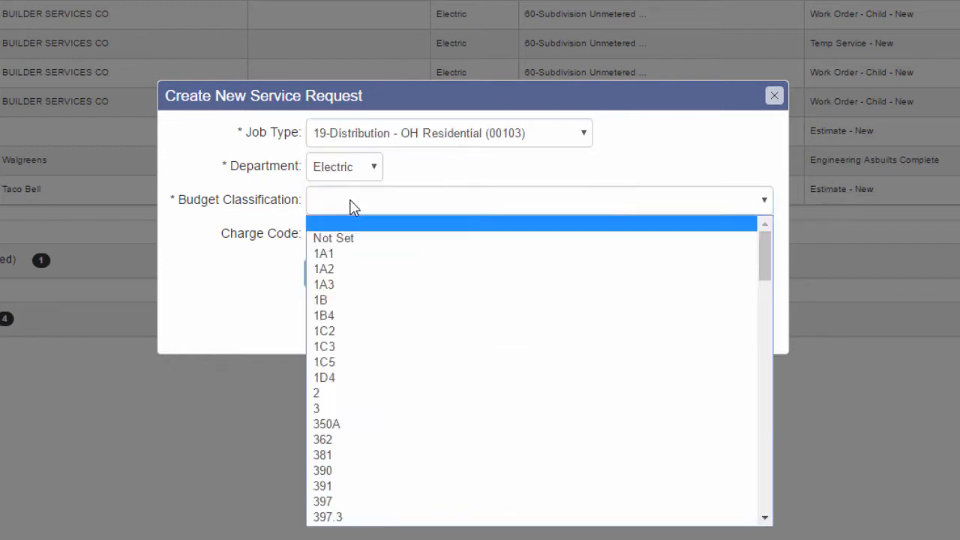
click(353, 269)
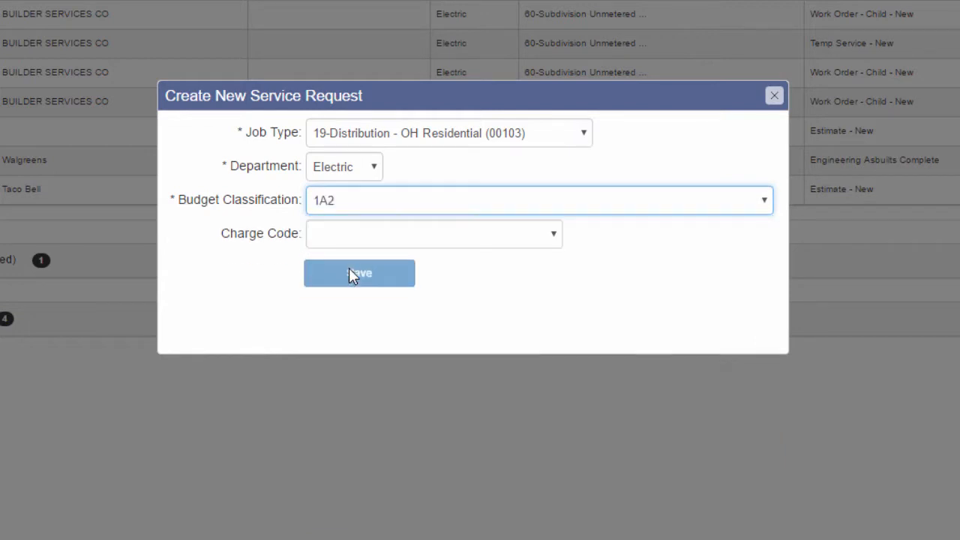
click(517, 240)
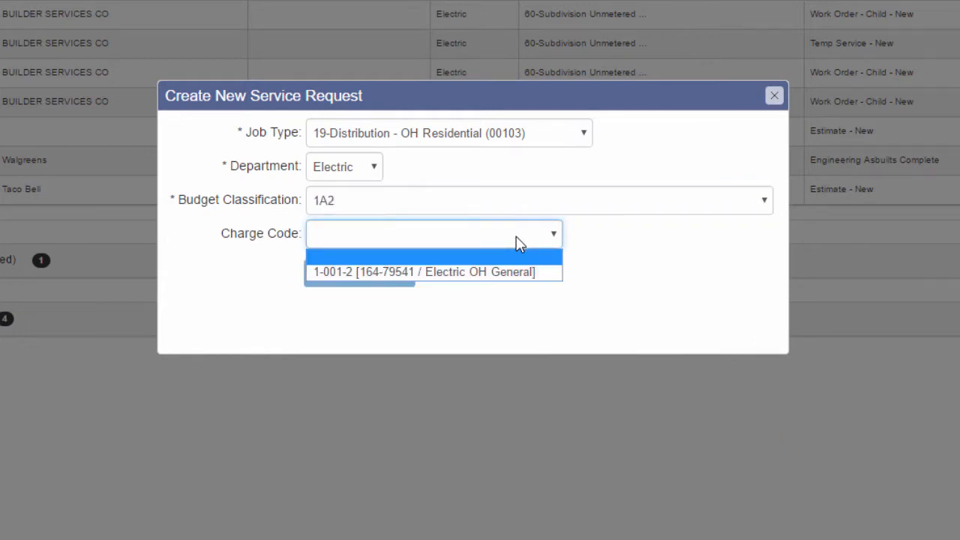
click(532, 275)
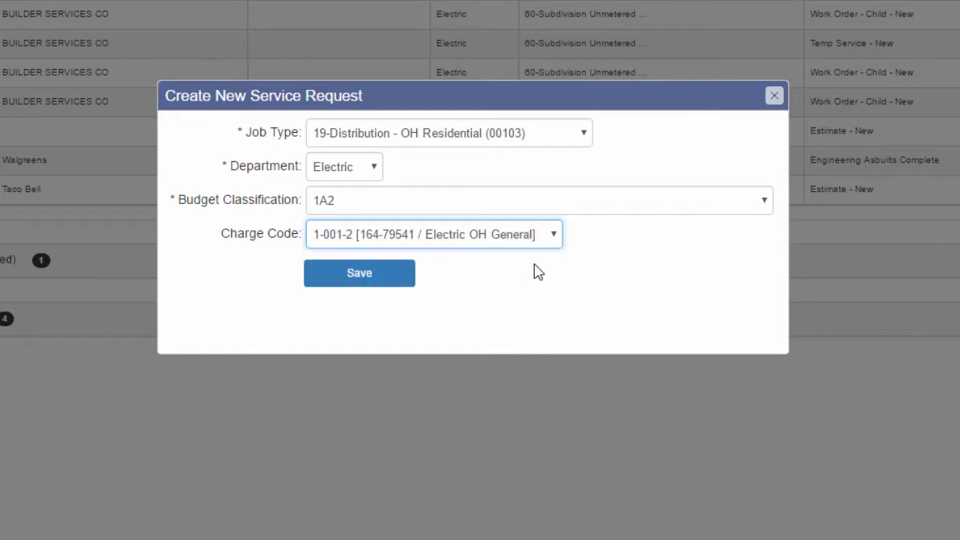
click(360, 274)
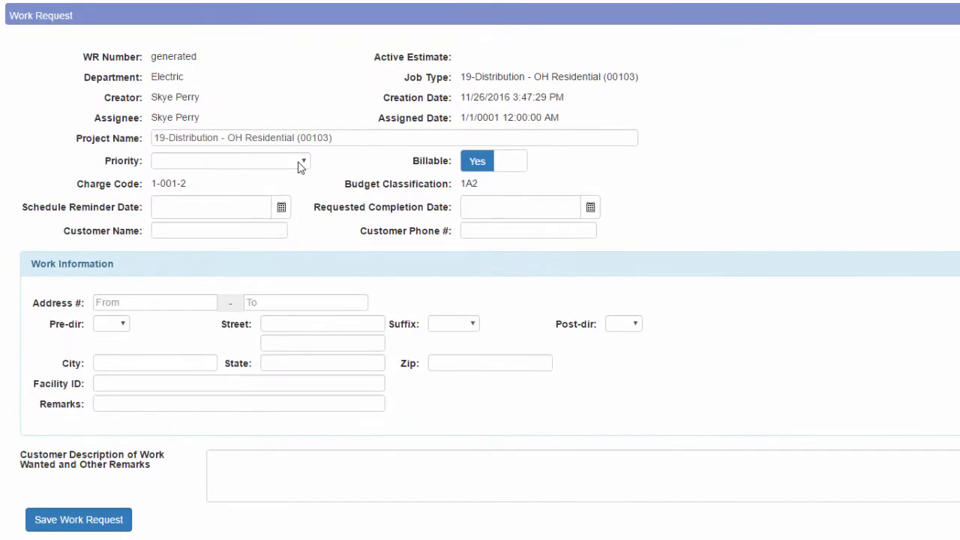
click(299, 163)
click(271, 187)
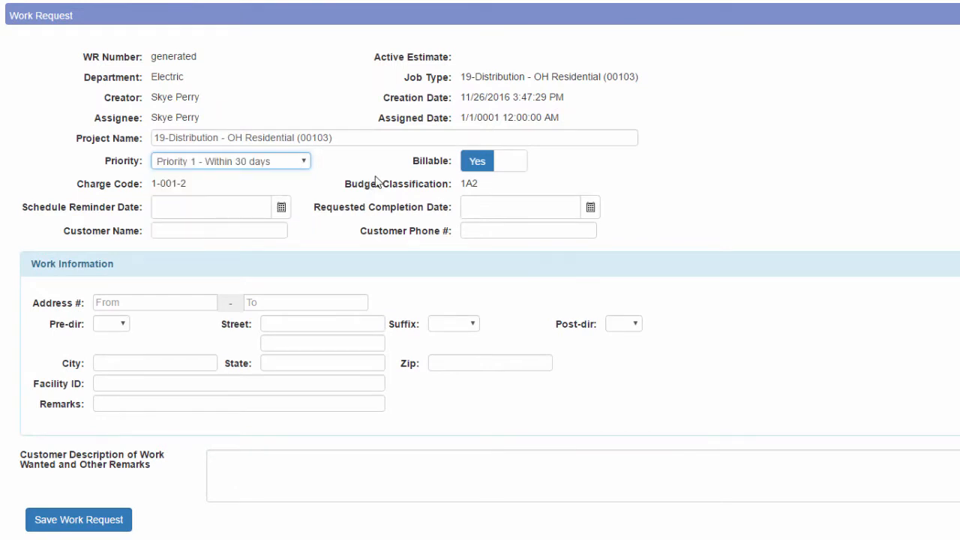
click(180, 230)
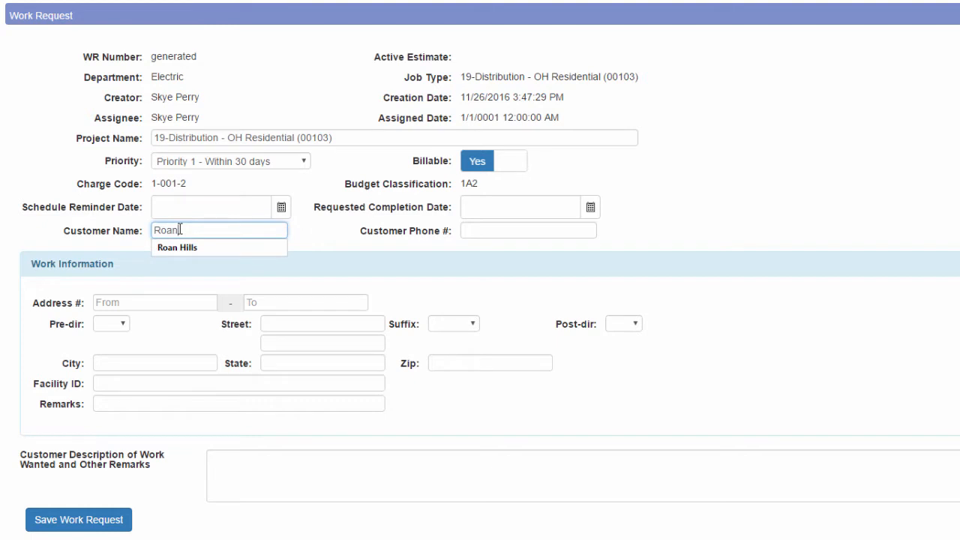
key(Down)
key(Return)
key(Tab)
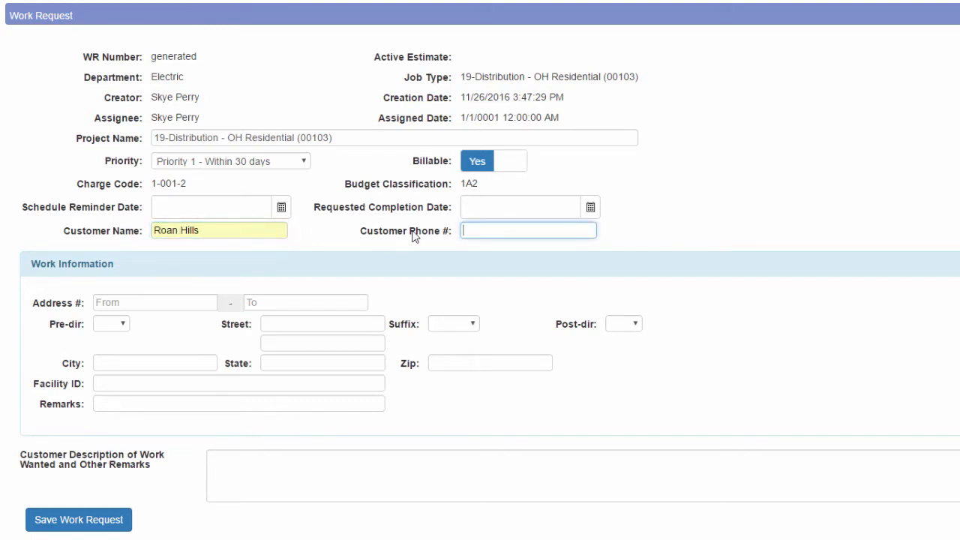
- Fill in the customer's street address, suffix, city, state and zip code
click(167, 302)
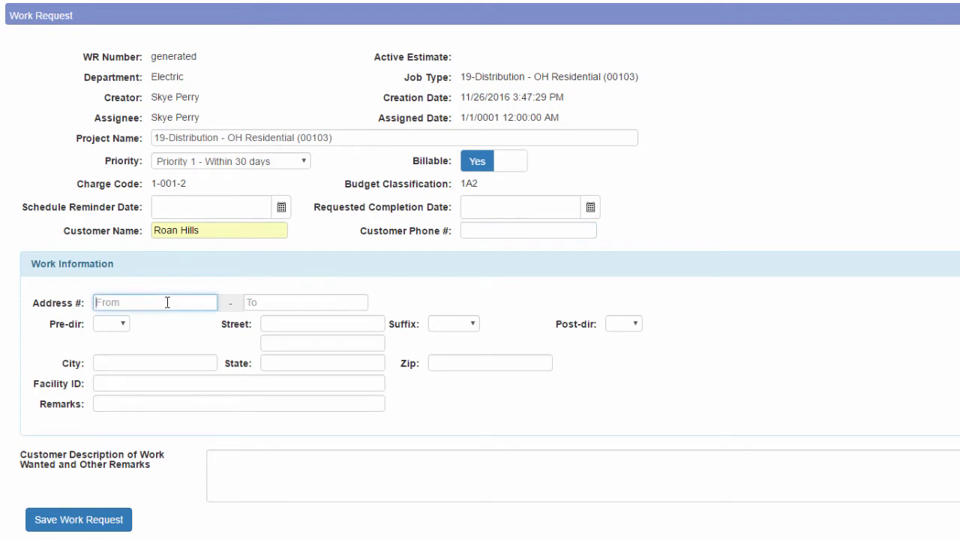
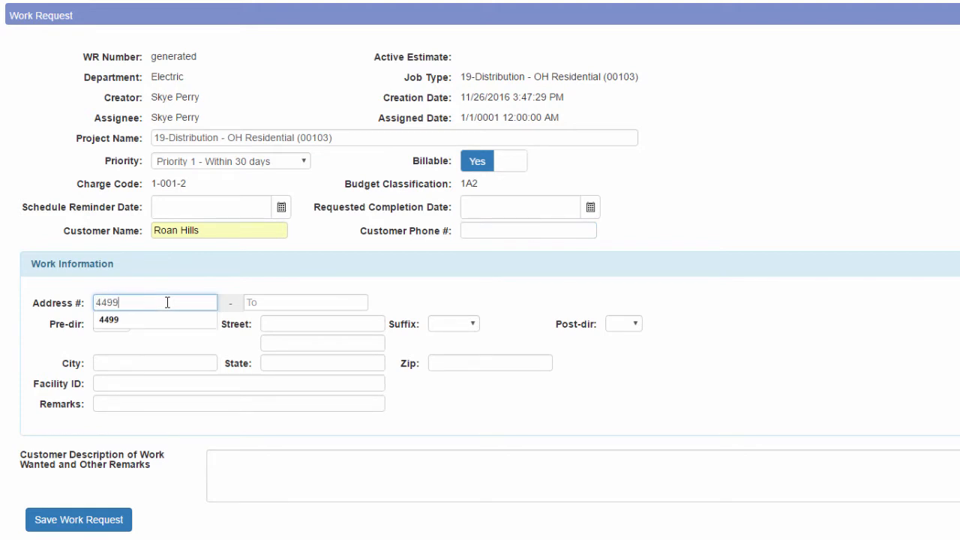
key(Tab)
key(Tab)
key(Tab)
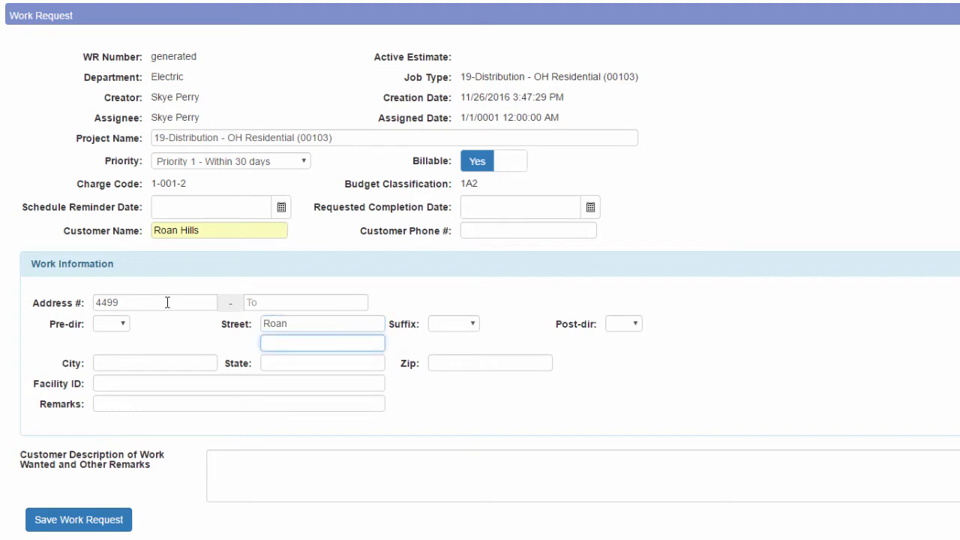
key(Tab)
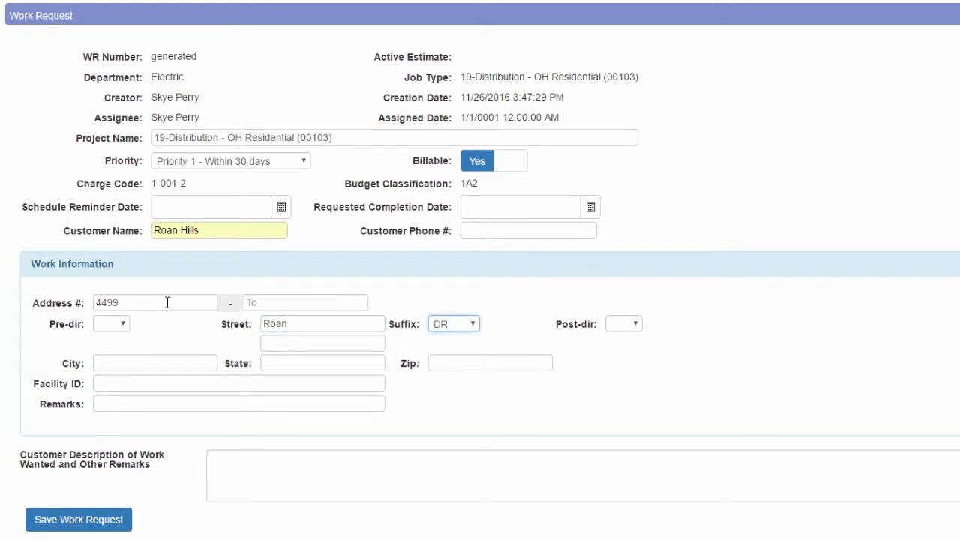
key(Tab)
text(Ga)
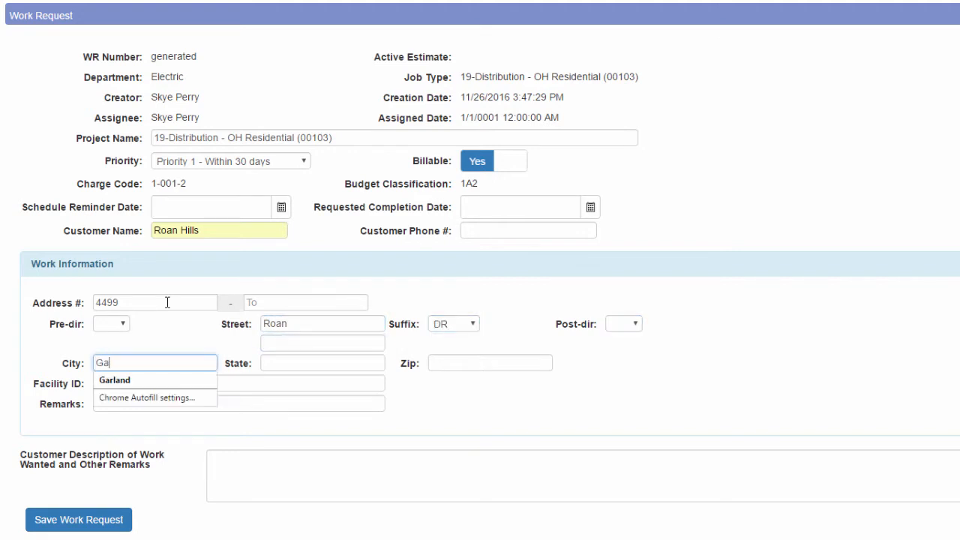
key(Down)
key(Return)
key(Tab)
text(T)
key(Down)
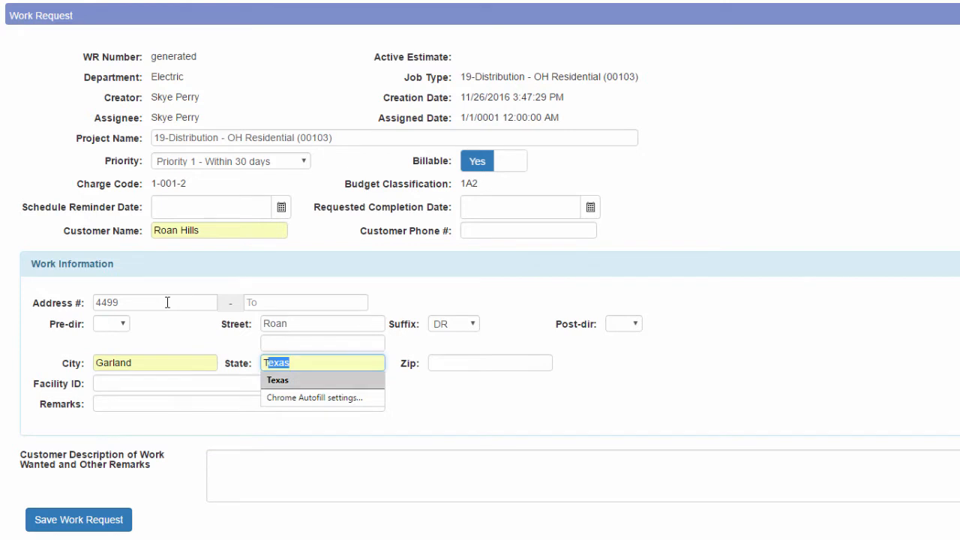
key(Return)
key(Tab)
text(75)
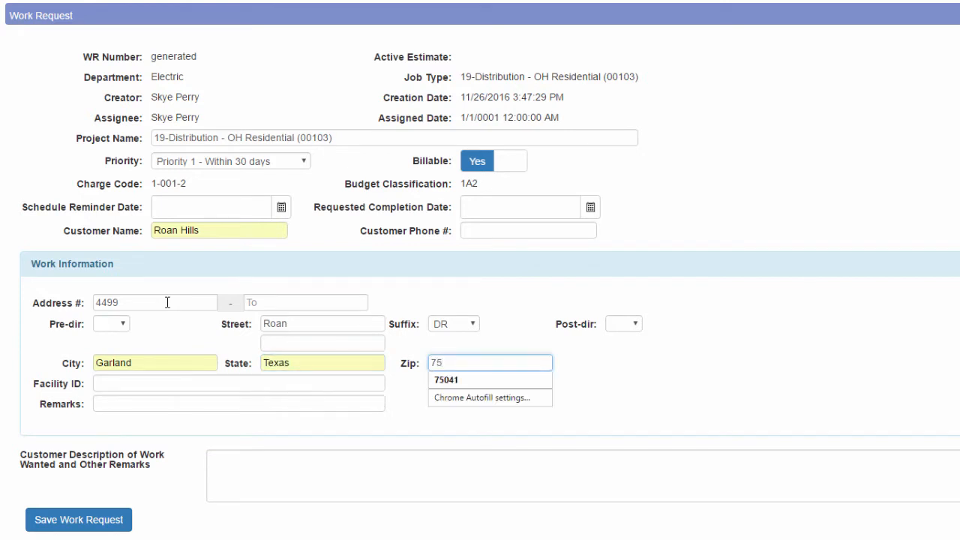
text(043)
key(Tab)
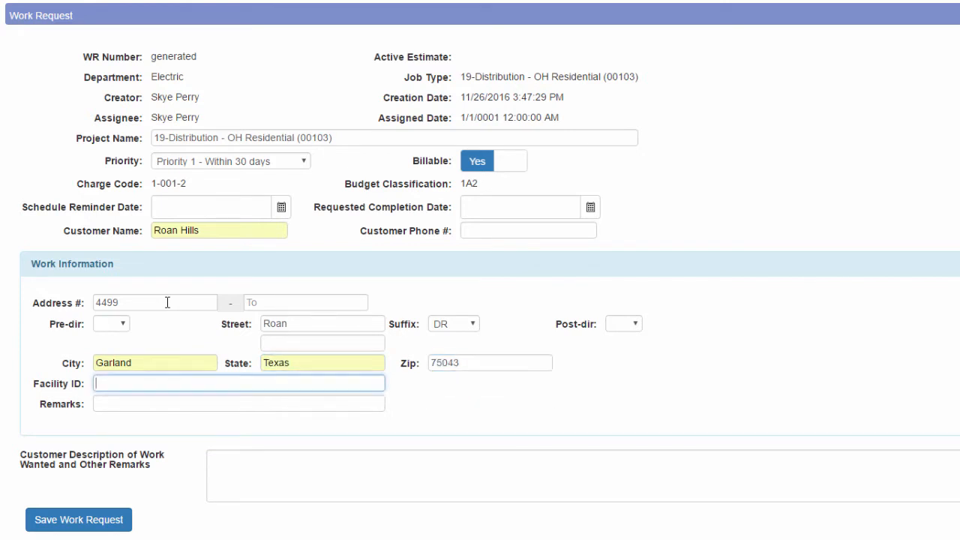
- Add the description 'New service to subdivision' and save the work request
click(249, 457)
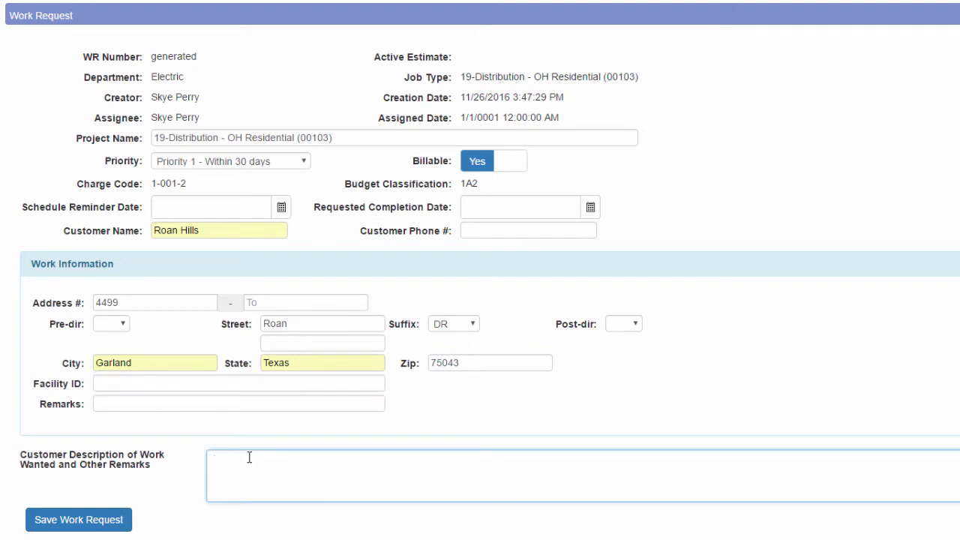
text(New service to subdivision.)
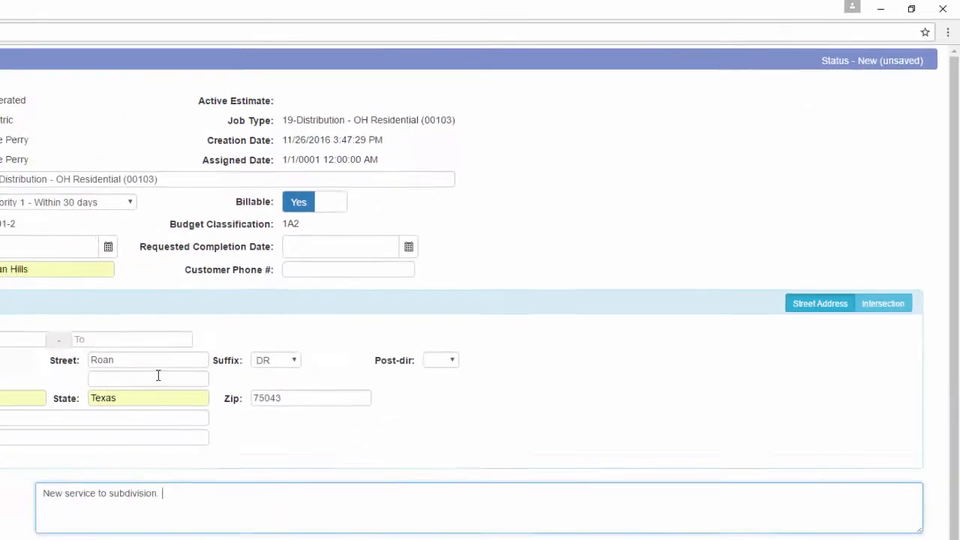
click(193, 410)
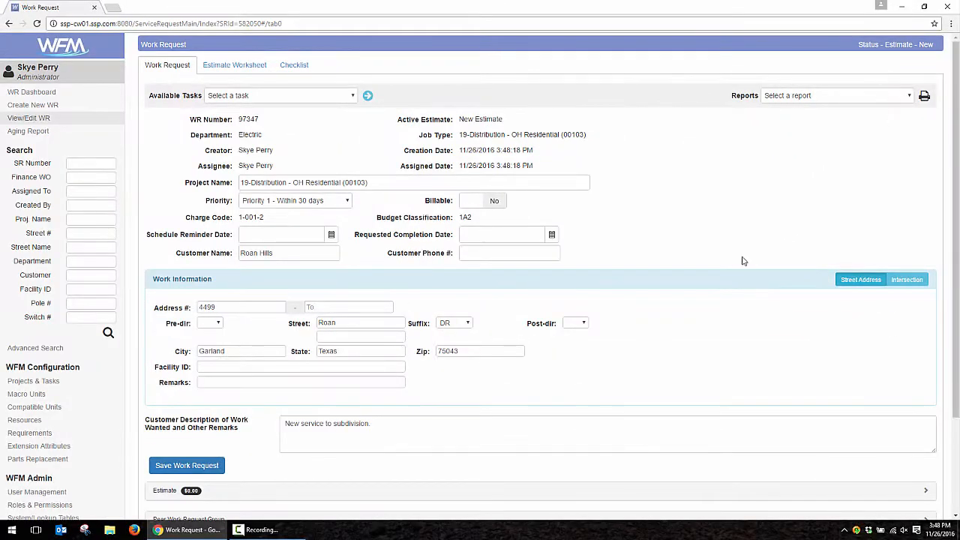
- Scroll below saved work request 97347 and expand its Comments section
scroll(716, 259, down, 3)
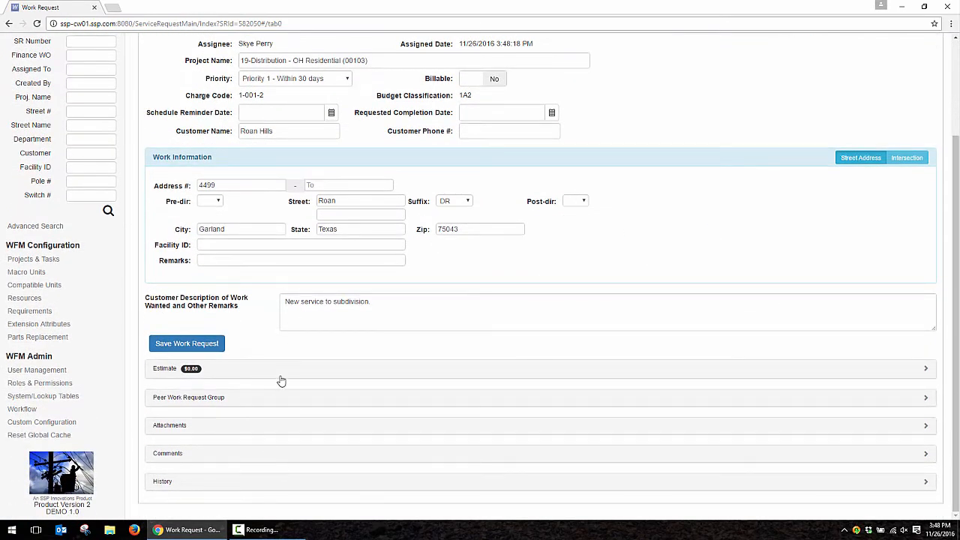
click(214, 453)
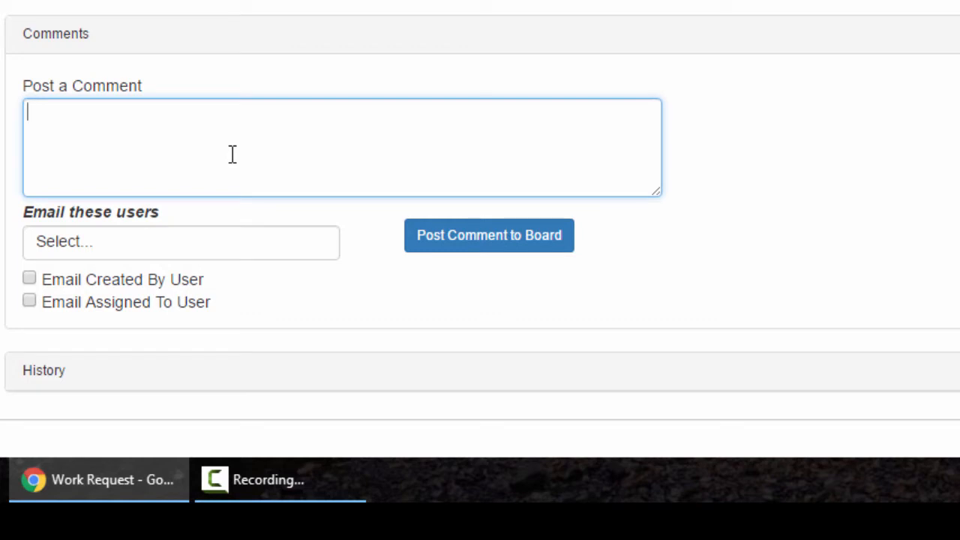
- Post the comment 'Please contact the developer before performing the site visit.' without notifying anyone
text(Please contac)
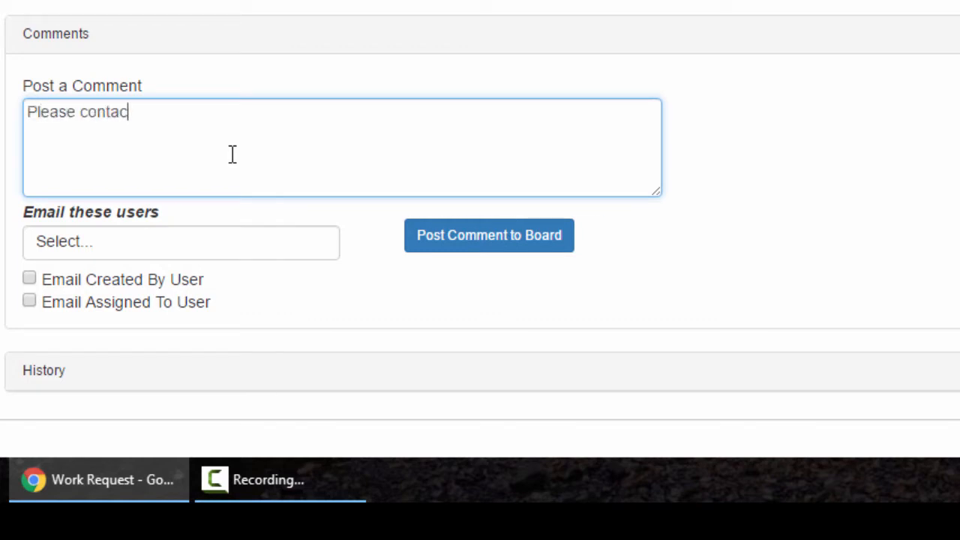
text(t the developer )
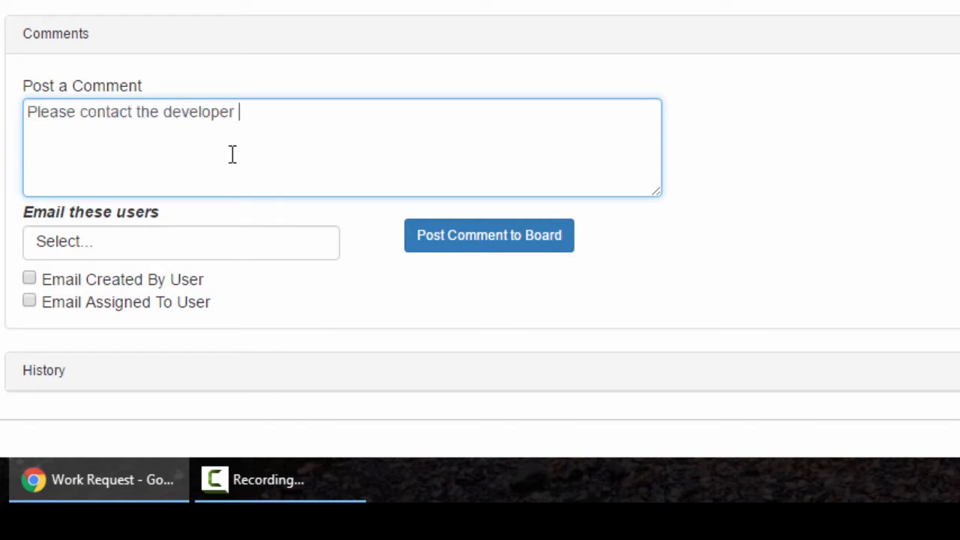
text(before perfomin)
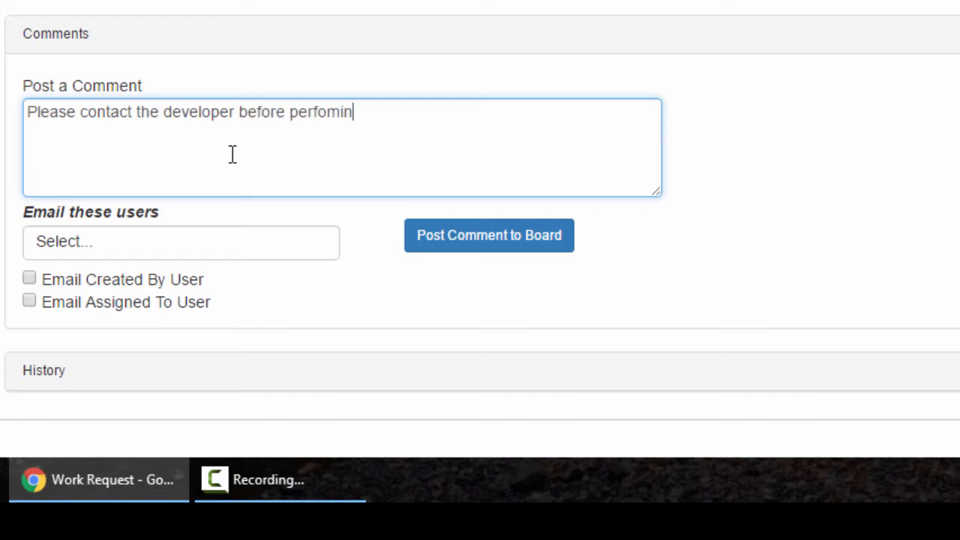
key(BackSpace)
key(BackSpace)
key(BackSpace)
text(rming the site visit.)
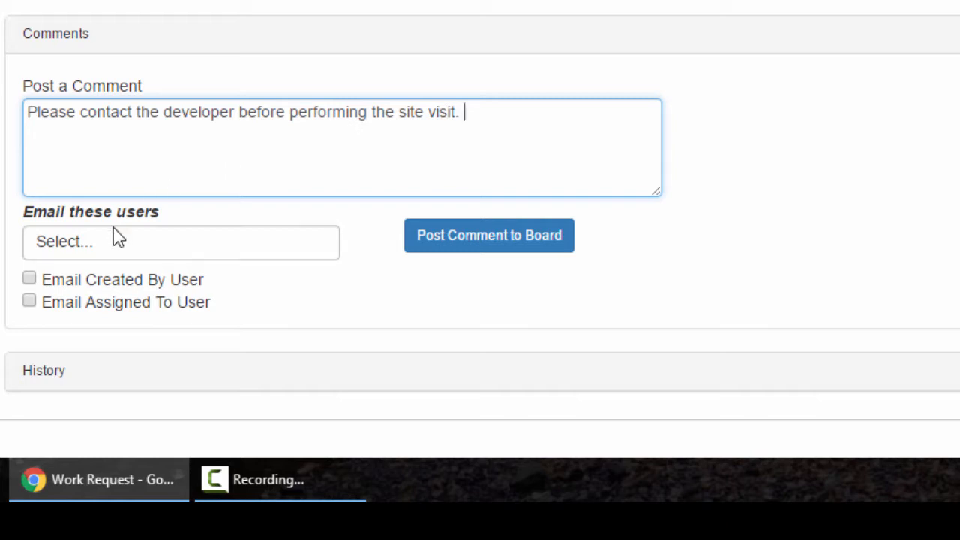
click(117, 248)
click(449, 309)
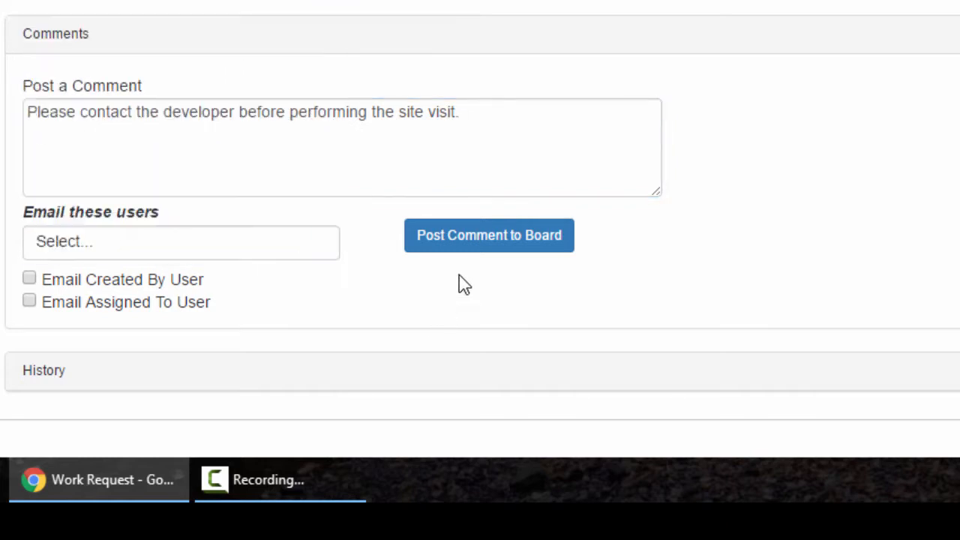
click(476, 239)
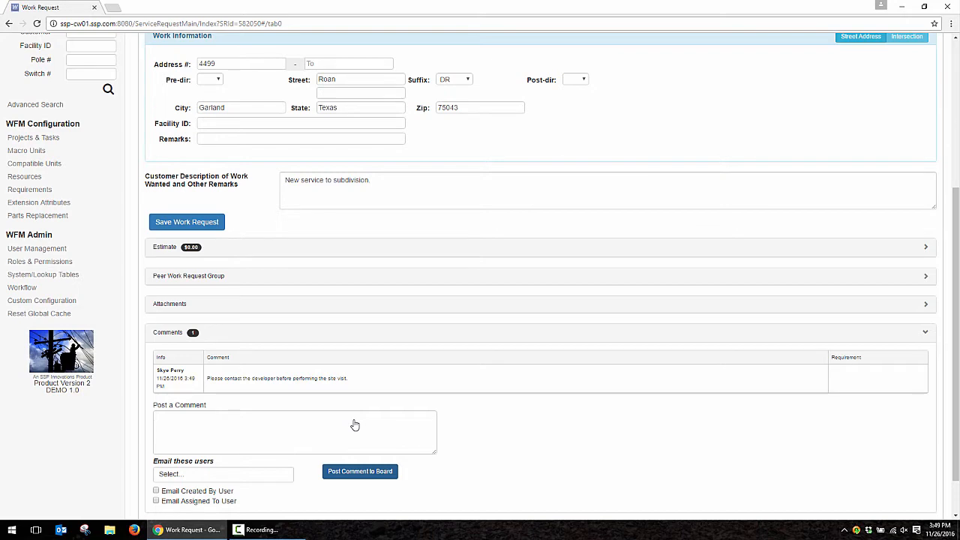
scroll(375, 403, down, 2)
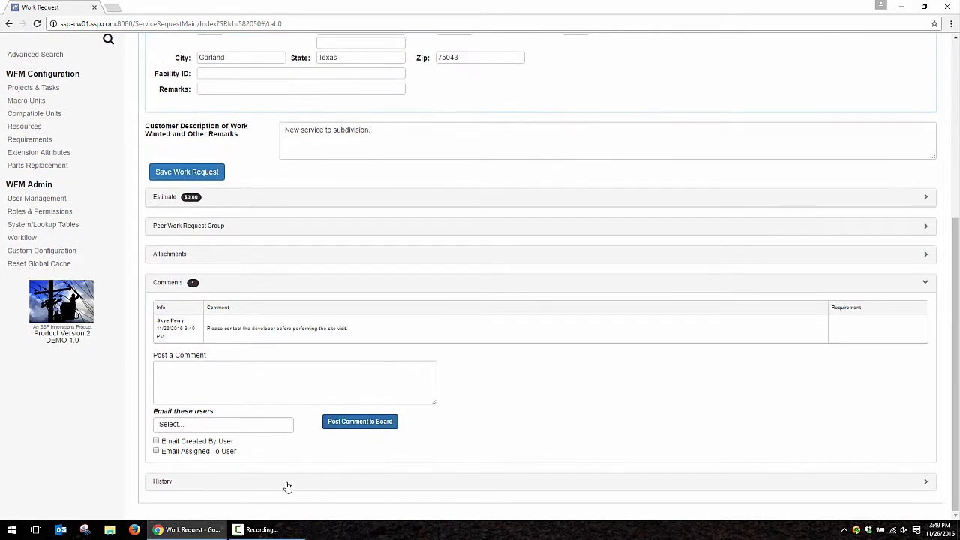
- Collapse the History and Comments sections and return to the top of the work request
scroll(505, 385, down, 4)
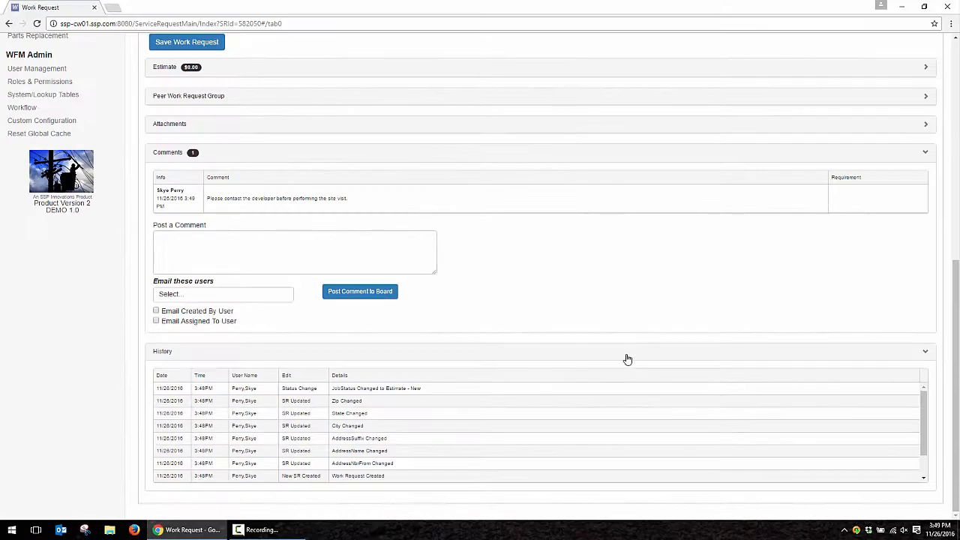
click(627, 359)
click(315, 291)
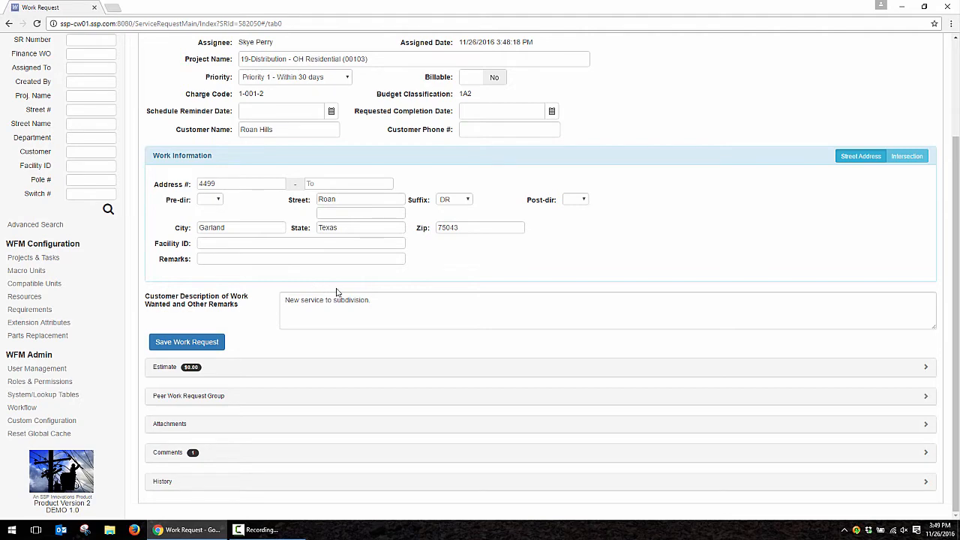
scroll(596, 253, up, 2)
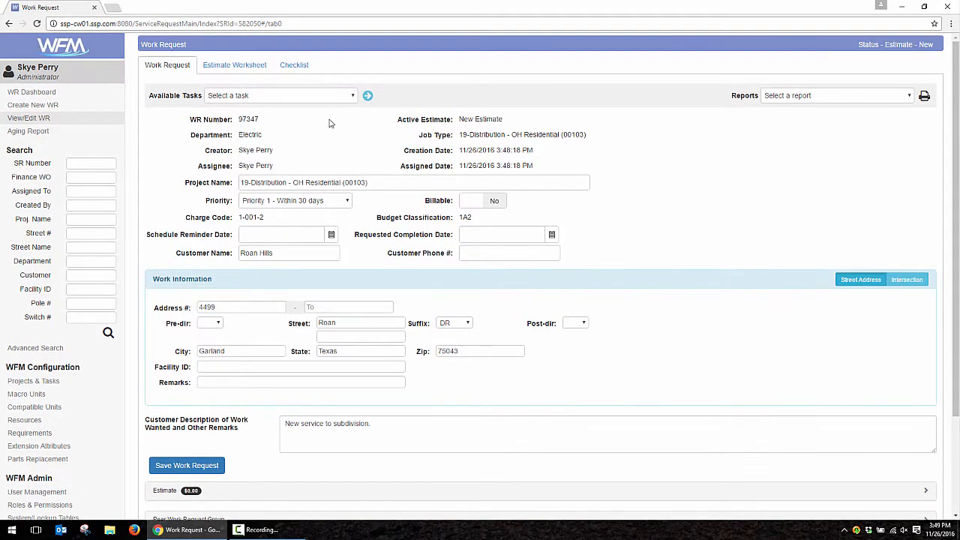
- Rename 'New Estimate' to 'Manual Estimate' on the worksheet and start editing it with a new work location row
click(235, 65)
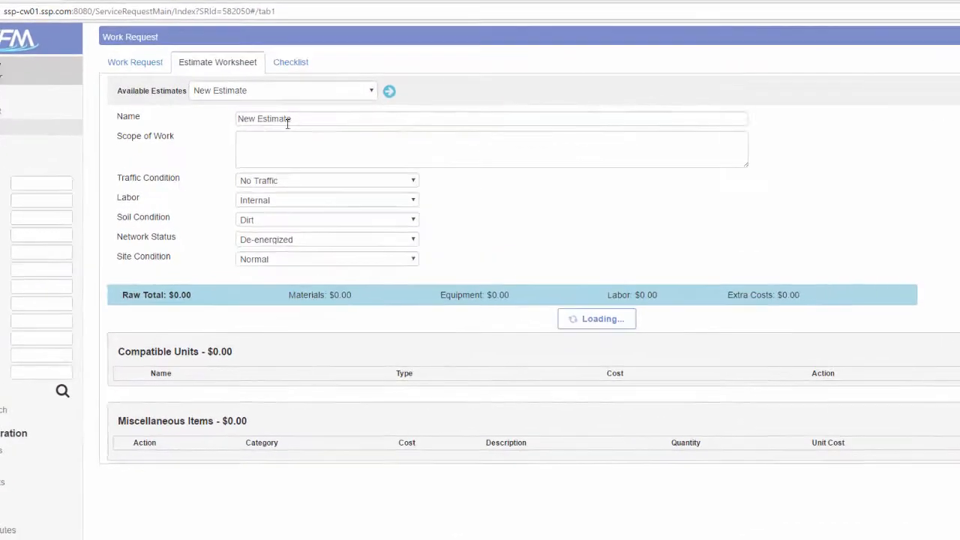
drag(294, 111, 252, 108)
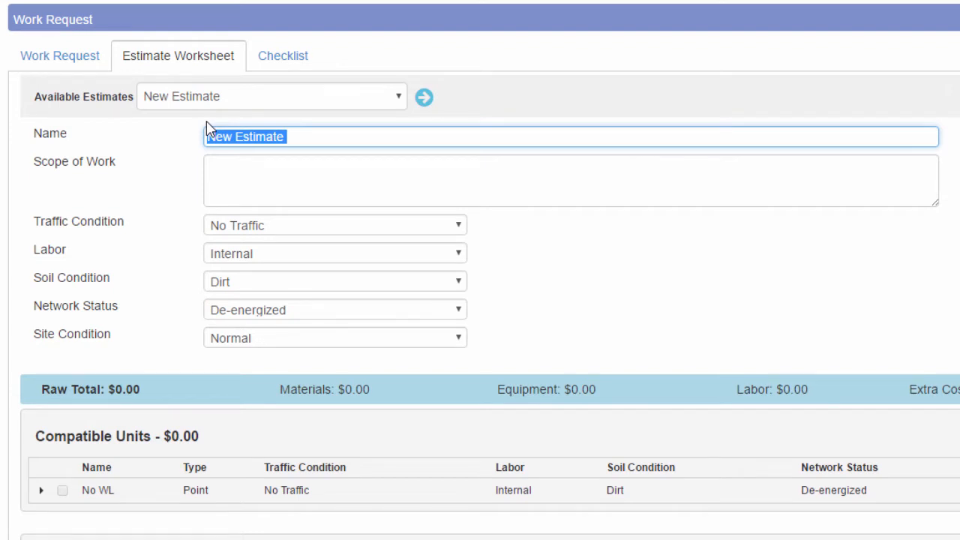
text(Manual Estimate)
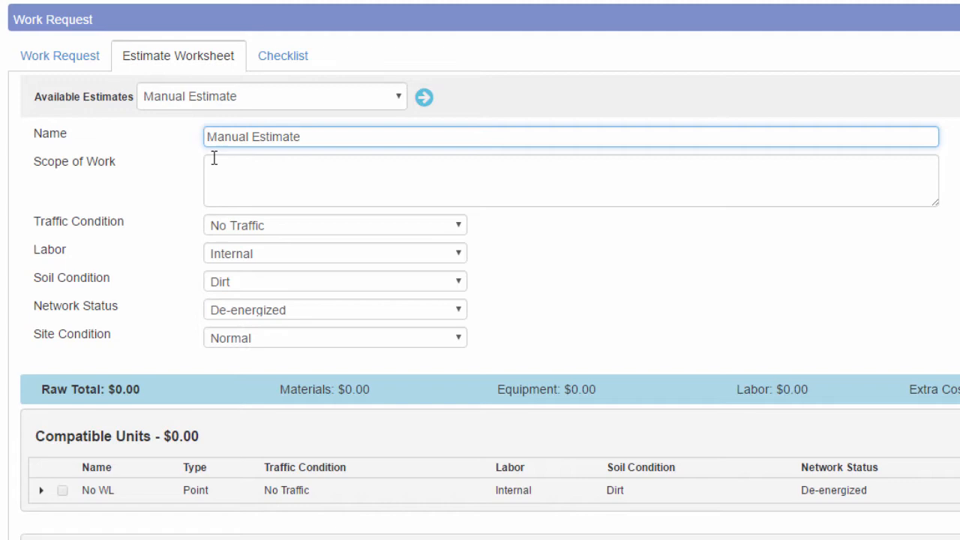
click(250, 189)
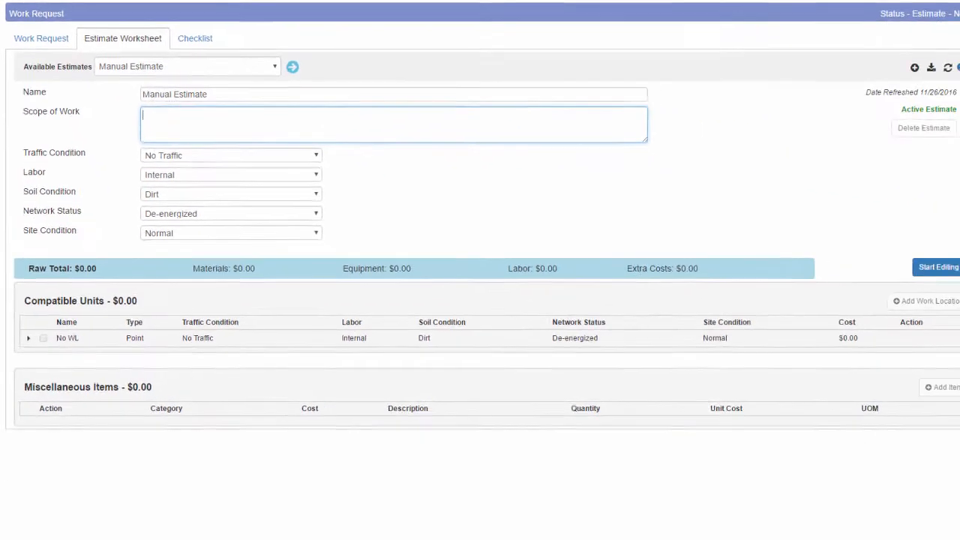
click(922, 262)
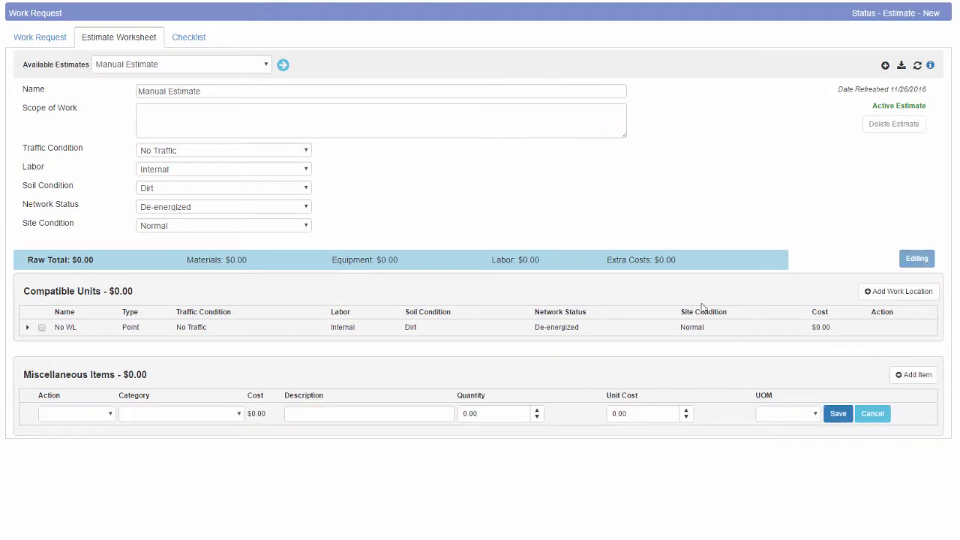
click(930, 290)
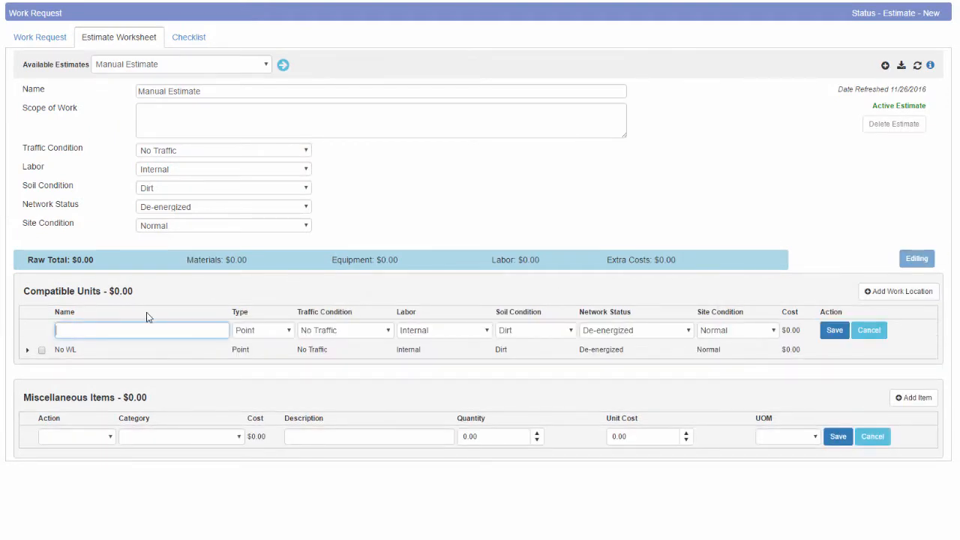
- Add and save work location 'WL#1', then expand it
text(WL#1)
click(828, 334)
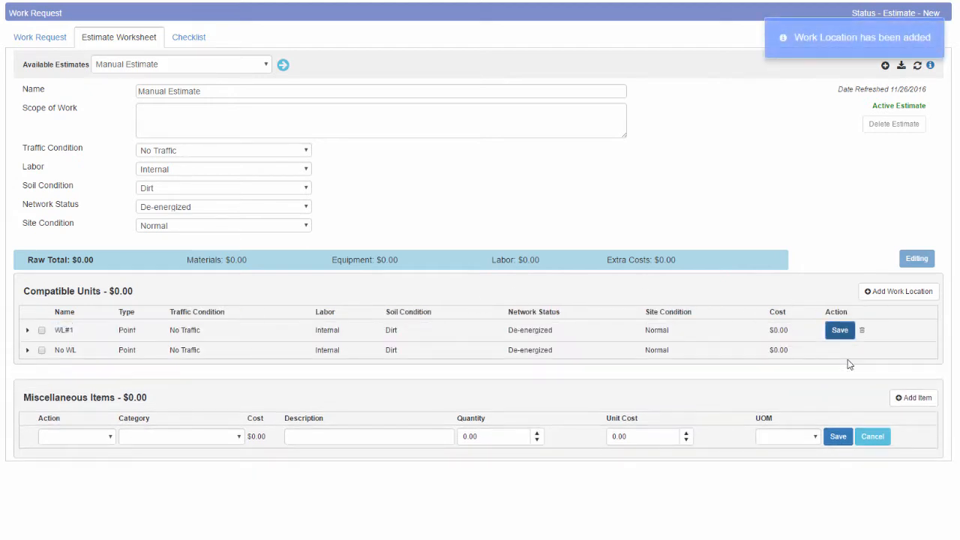
click(27, 330)
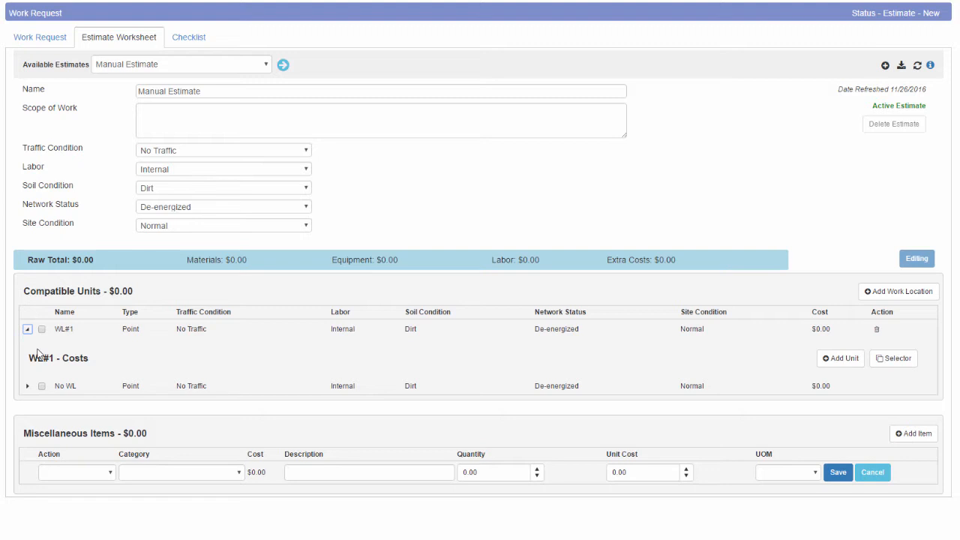
- Add a Remove OH-45 45' WOOD POLE unit with No Traffic under WL#1, costing $786.80
click(834, 360)
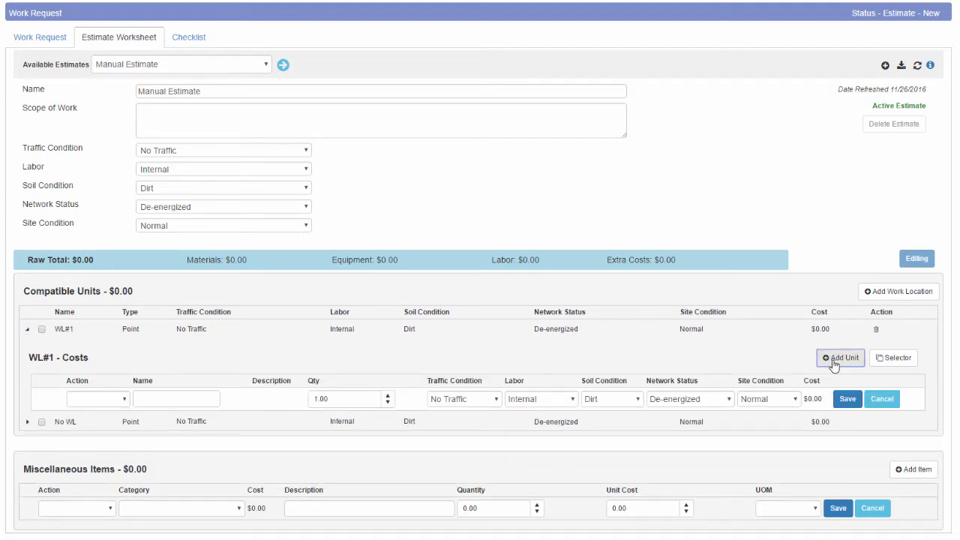
click(126, 399)
click(114, 433)
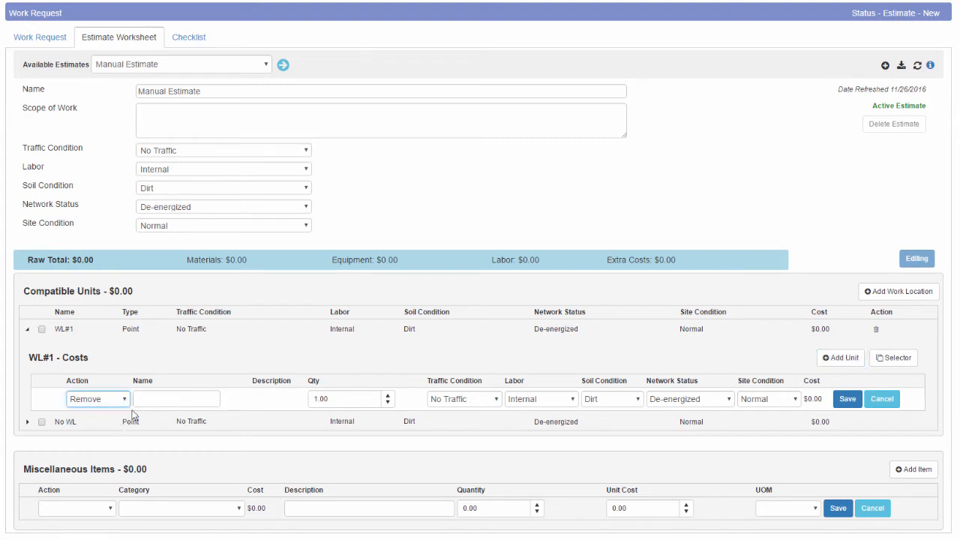
click(148, 398)
text(o)
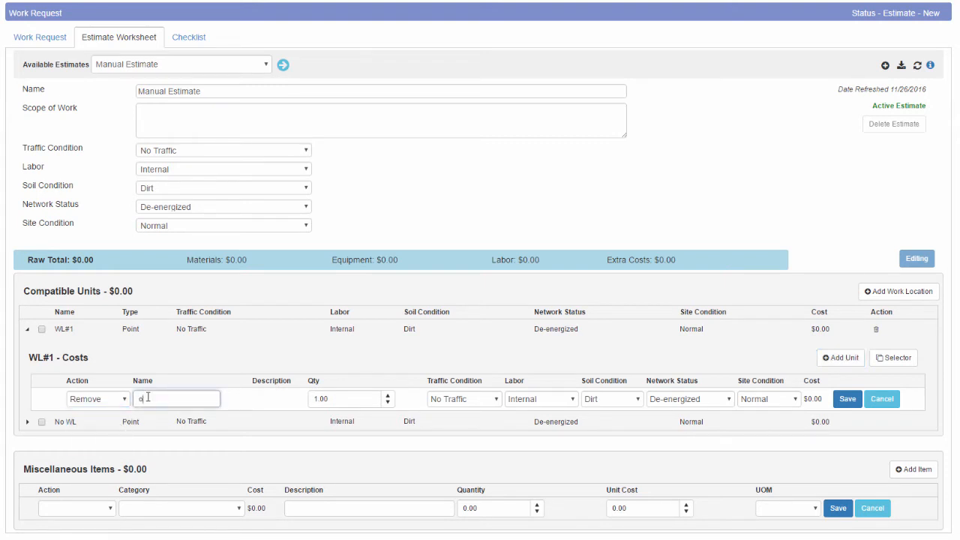
text(h45)
key(Return)
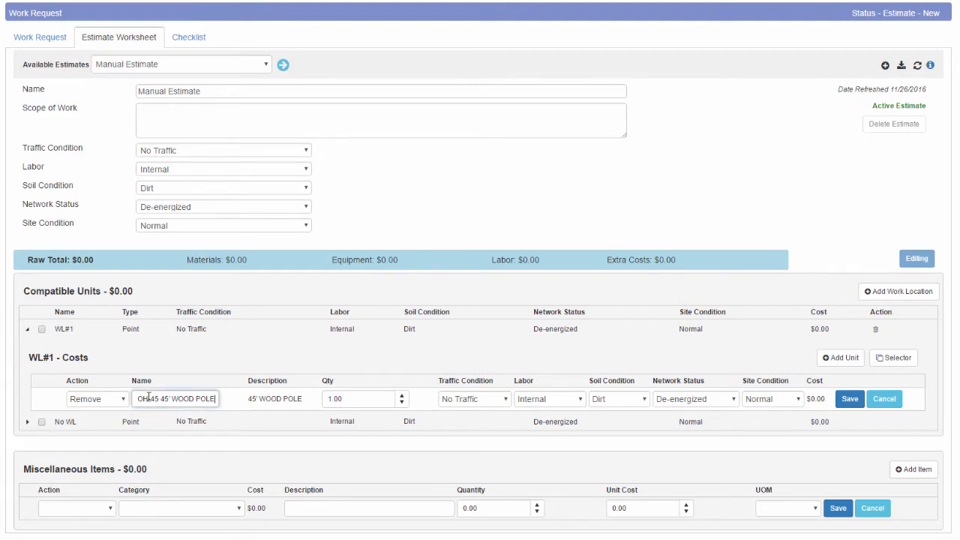
click(330, 398)
click(506, 400)
click(506, 400)
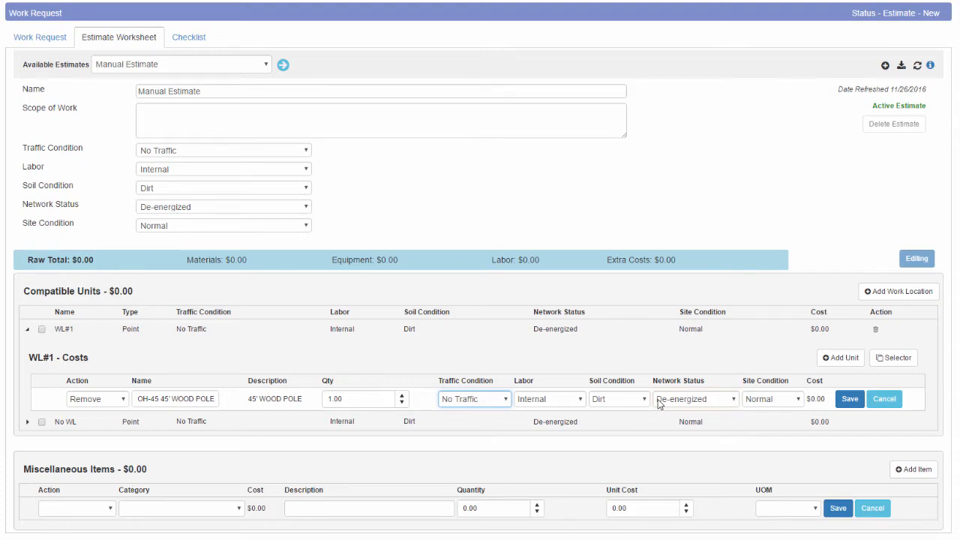
click(850, 400)
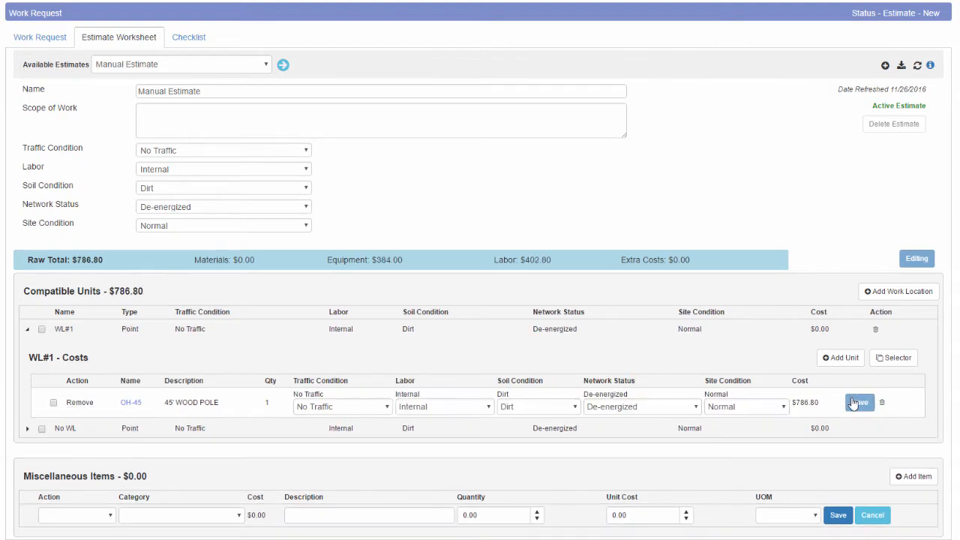
click(840, 358)
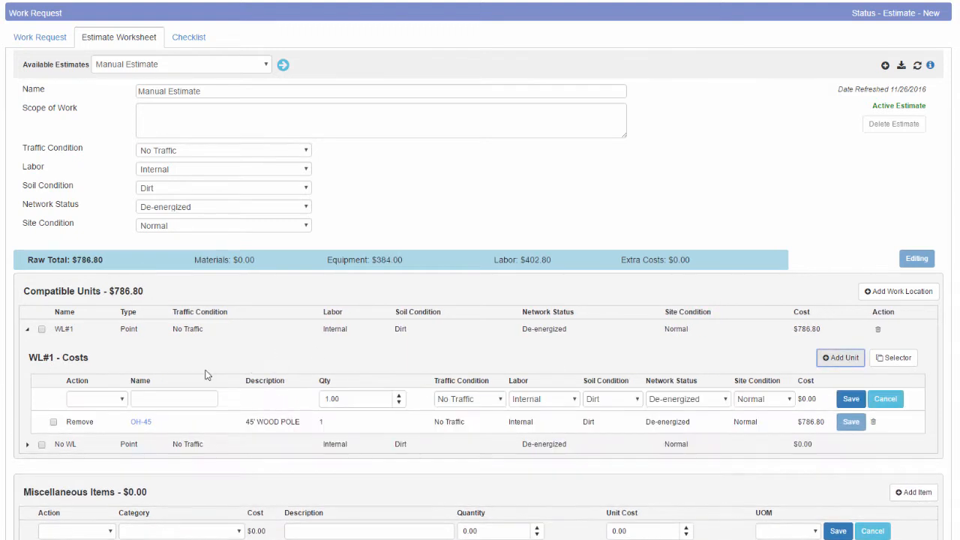
- Set up an Install OH-45 45' WOOD POLE unit, quantity 1, under WL#1
click(93, 398)
click(79, 414)
click(139, 396)
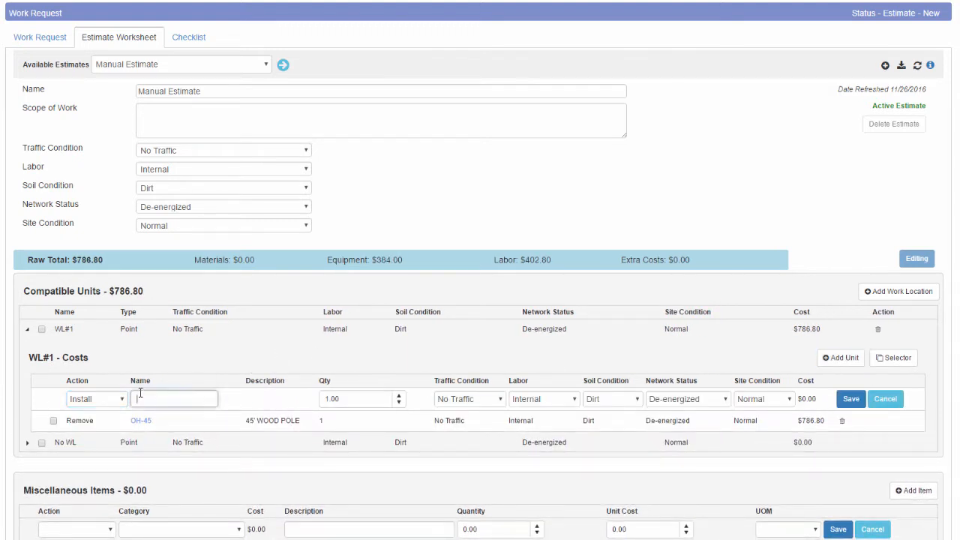
text(oh-45)
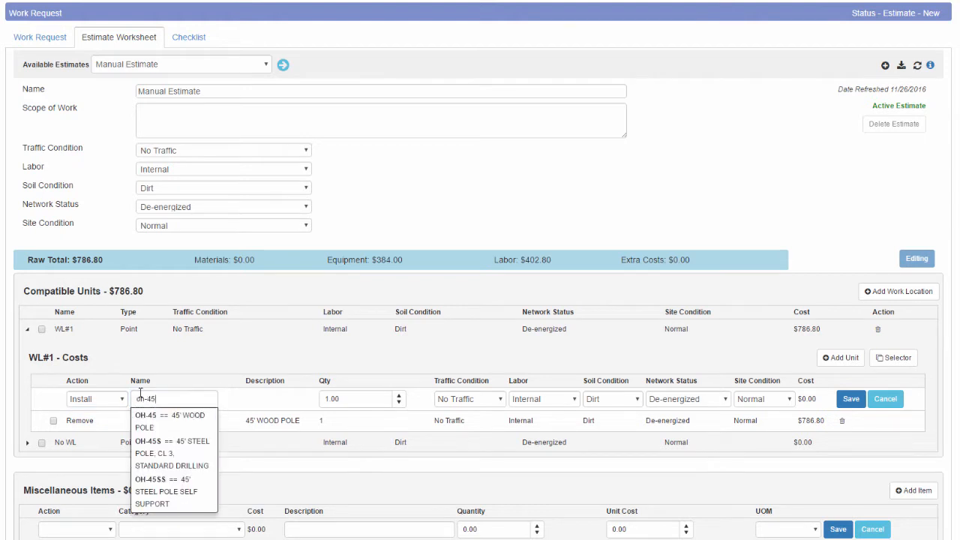
key(Down)
key(Tab)
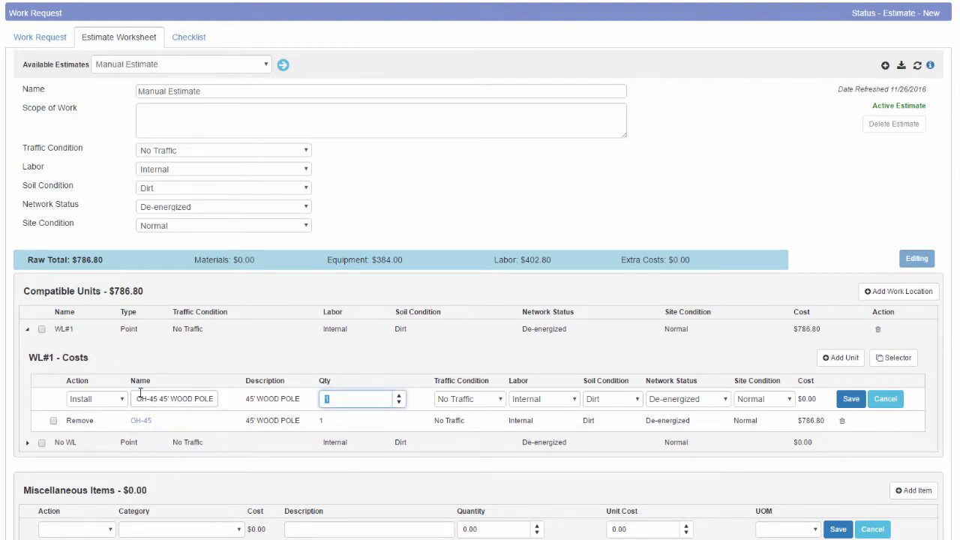
- Save the $1,998.29 Install unit, review its resources, and return to the work request
click(848, 403)
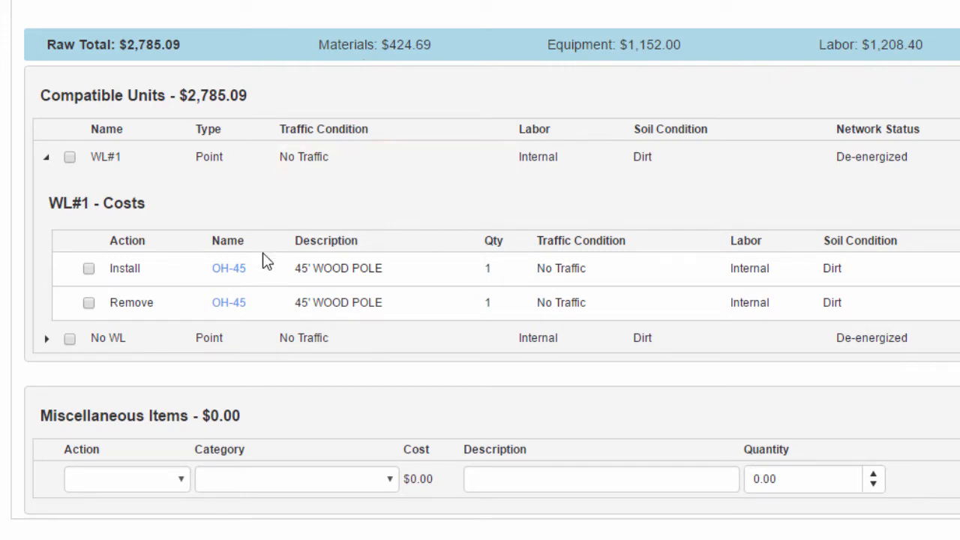
click(241, 276)
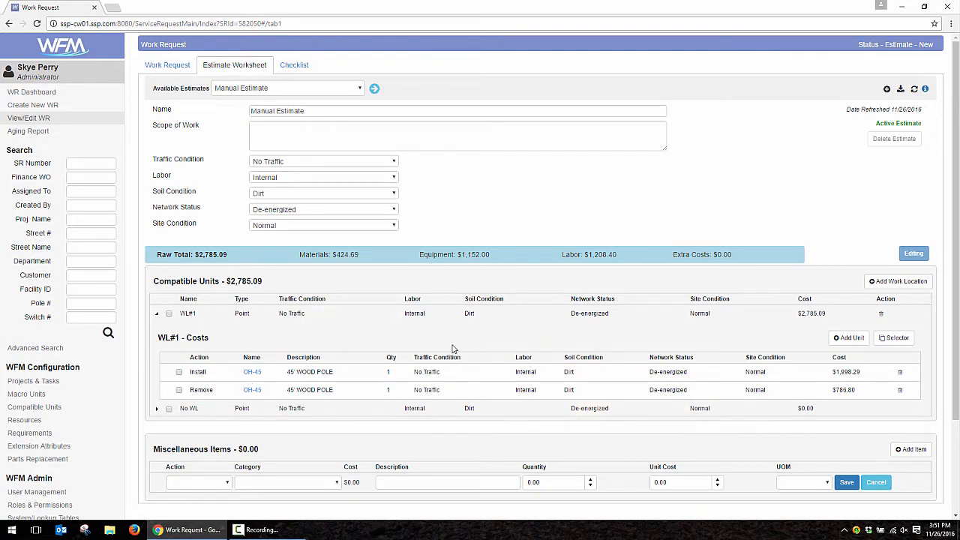
click(158, 66)
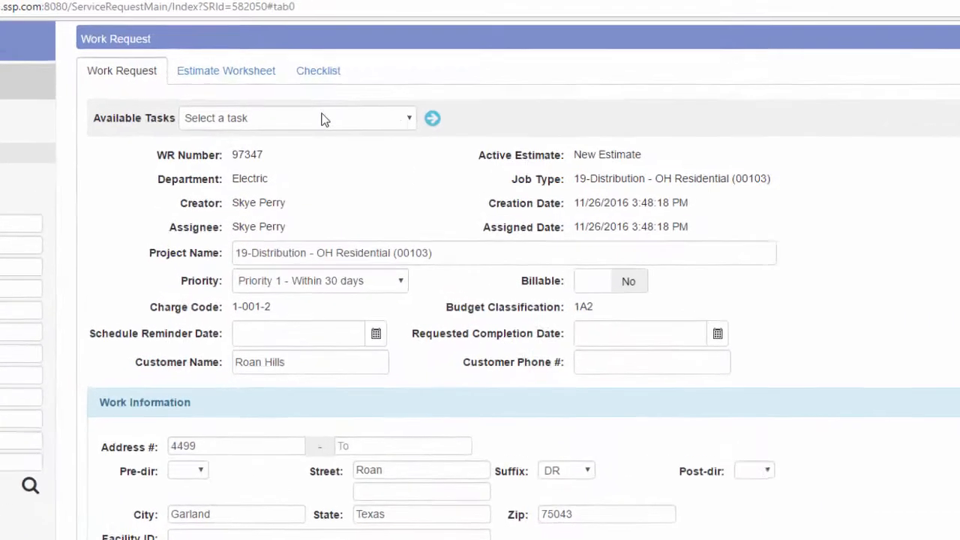
- Run the 'Estimate: Send to Graphic Design Tool (GIS)' task on request 97347
click(295, 93)
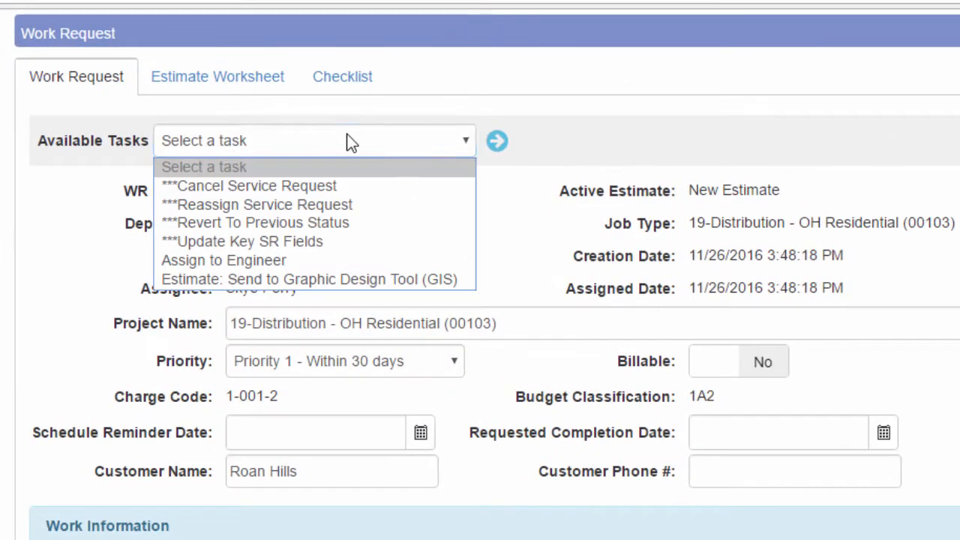
click(312, 280)
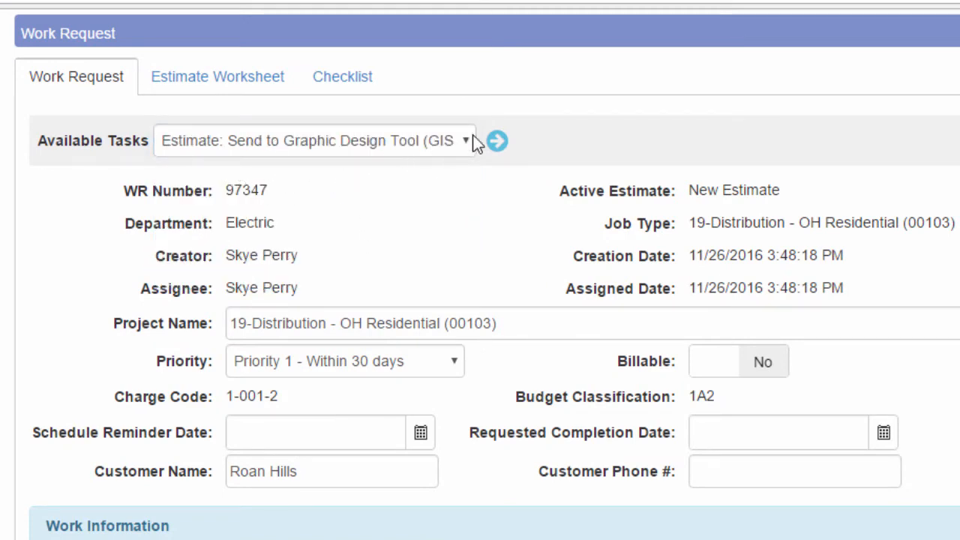
click(495, 143)
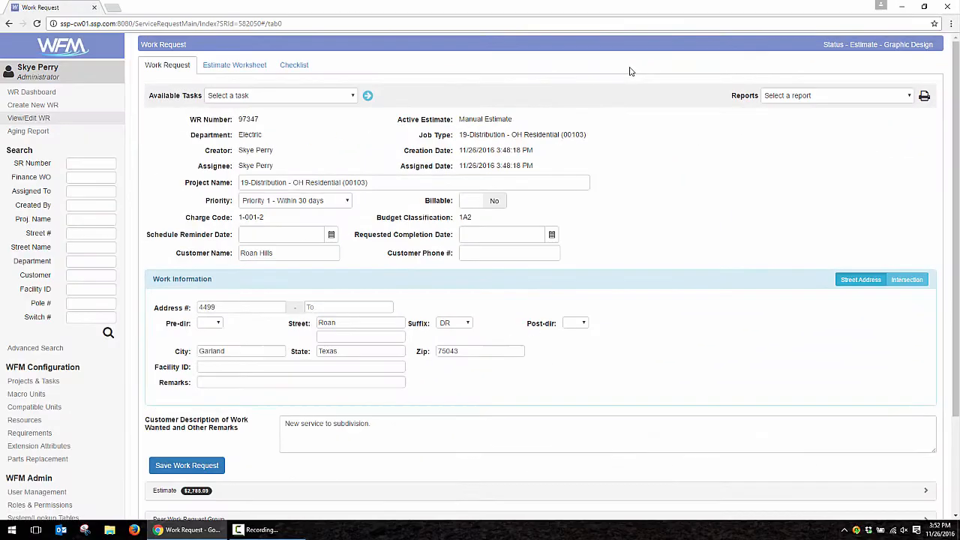
- Upload GisDesignPrint.pdf as a Job Prints attachment and open it
scroll(628, 71, down, 3)
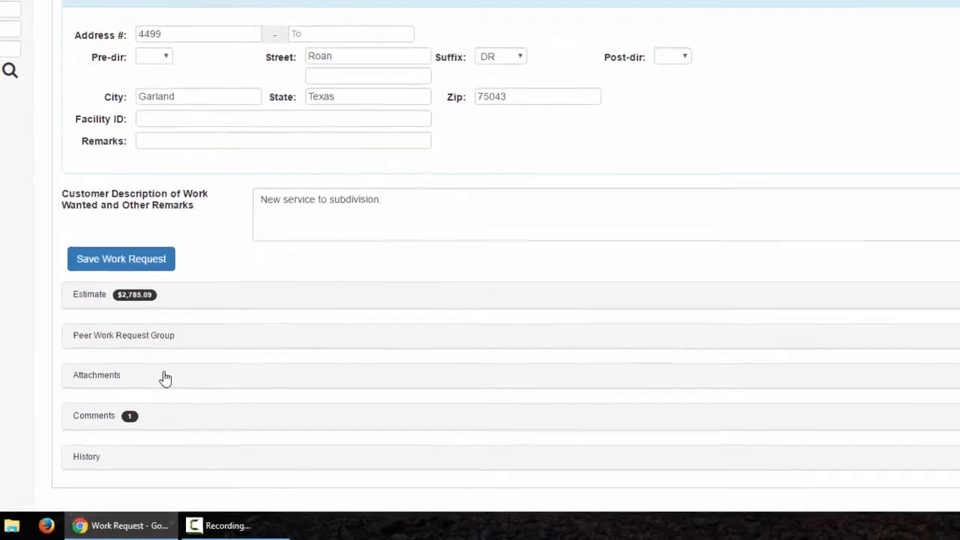
click(165, 378)
scroll(180, 373, down, 1)
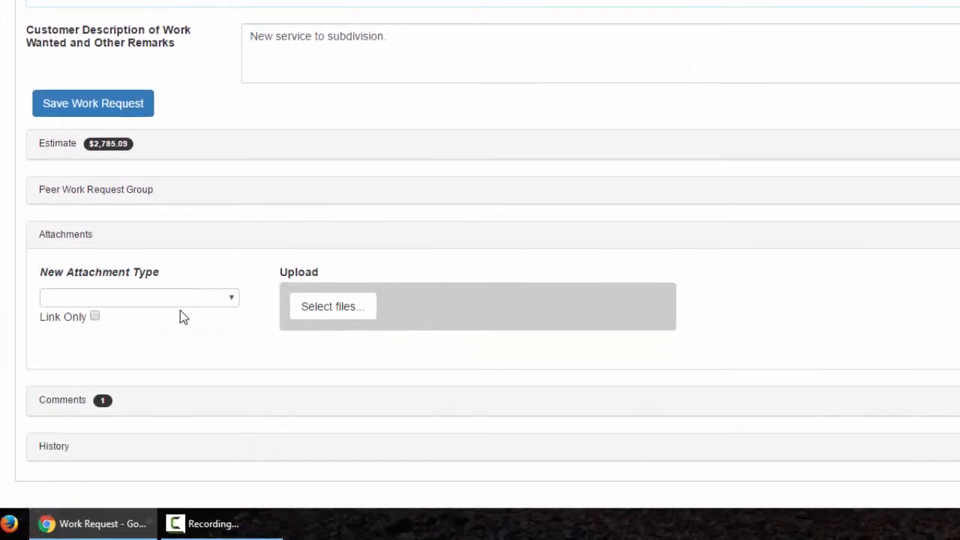
click(204, 324)
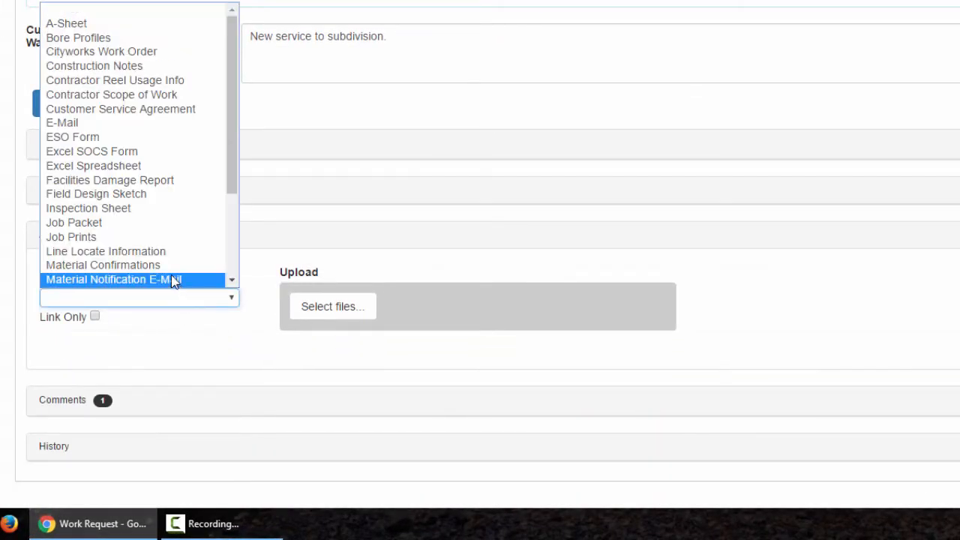
click(156, 239)
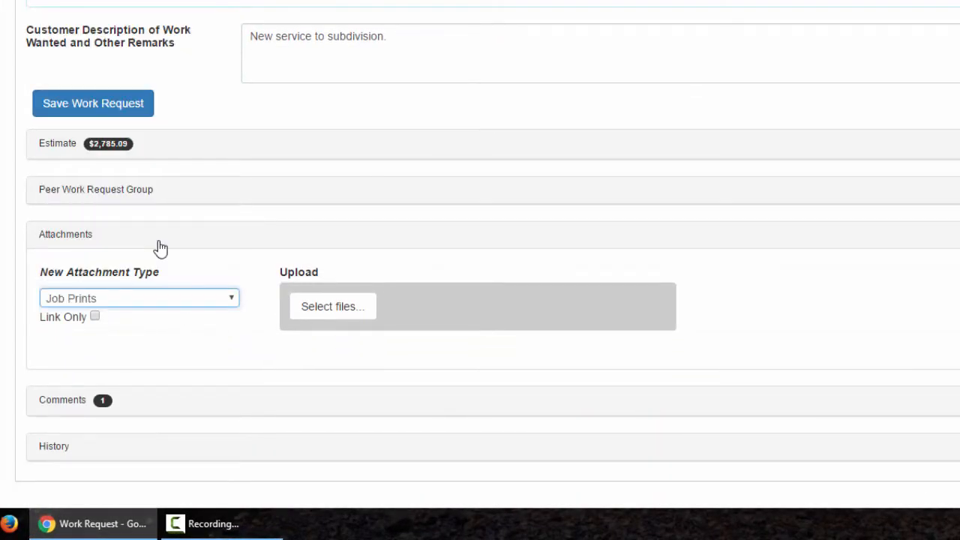
click(322, 311)
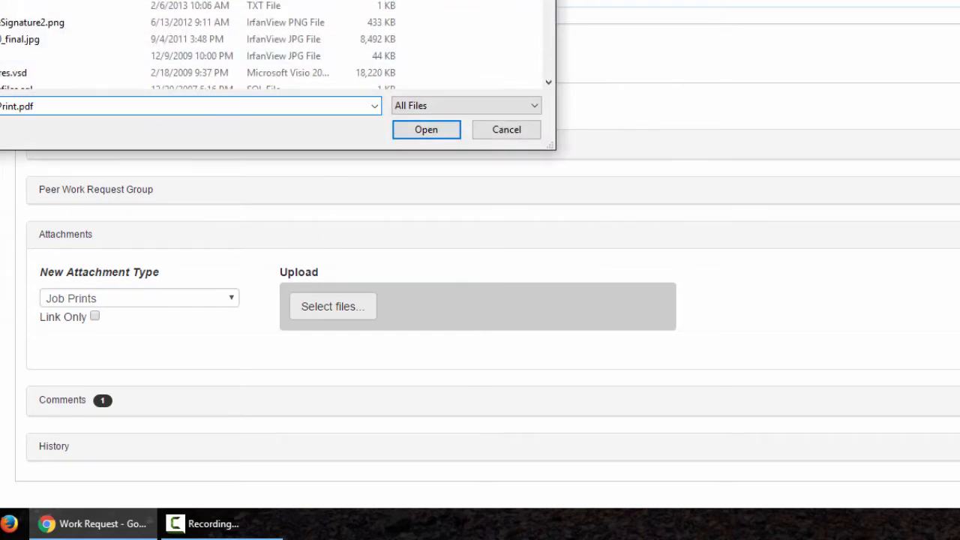
click(417, 132)
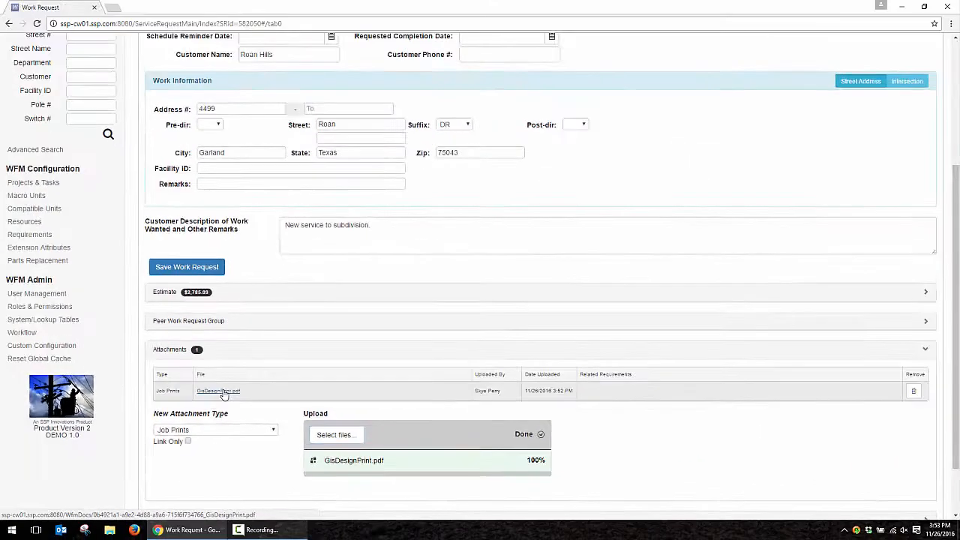
click(200, 271)
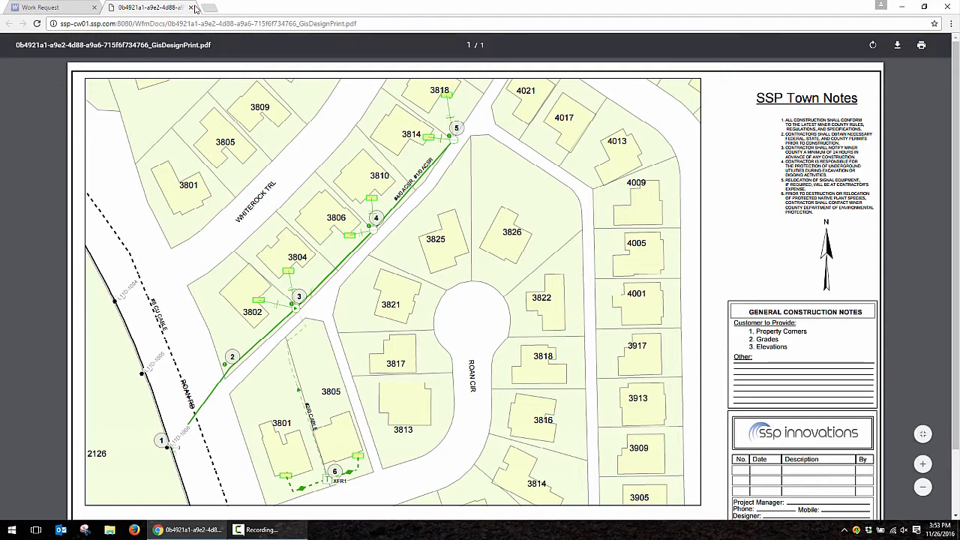
- Leave the GisDesignPrint.pdf print and return to the work request tab
click(71, 12)
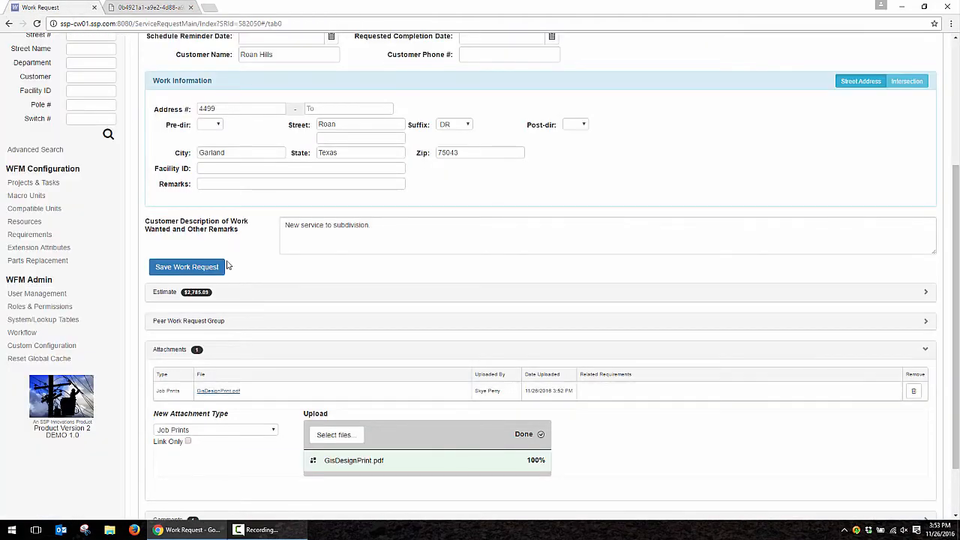
- Run 'Load Graphic Design into WFM Estimate' and view the resulting $76,624.79 estimate worksheet
scroll(253, 243, up, 5)
click(281, 98)
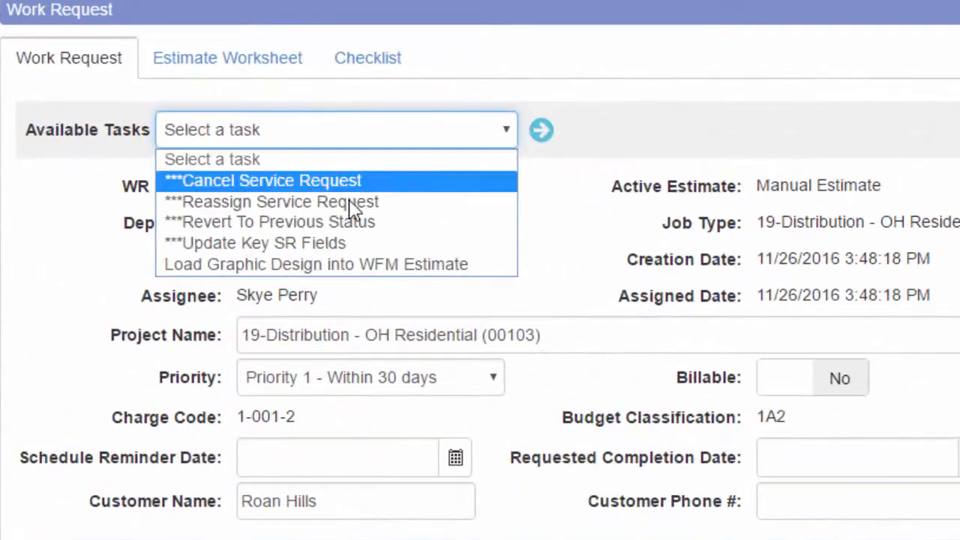
click(341, 264)
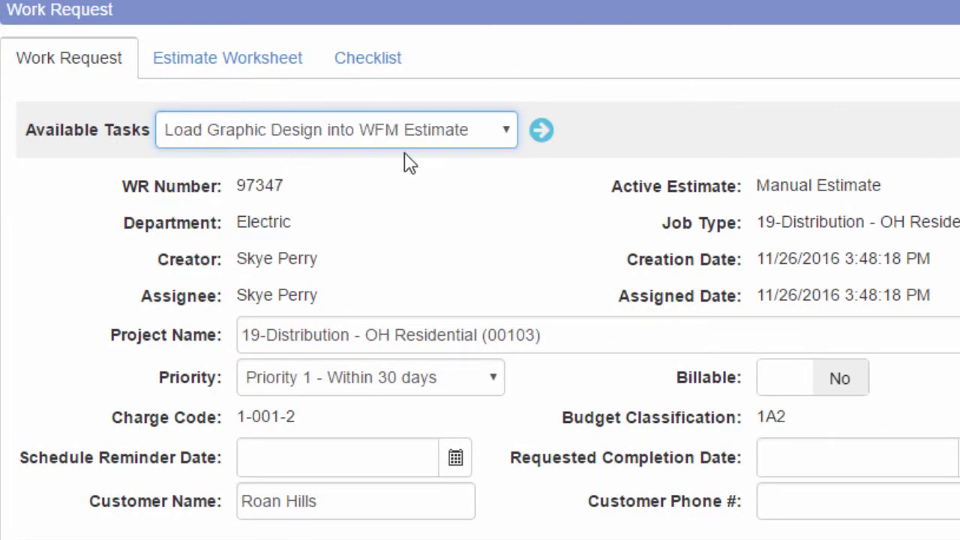
click(538, 131)
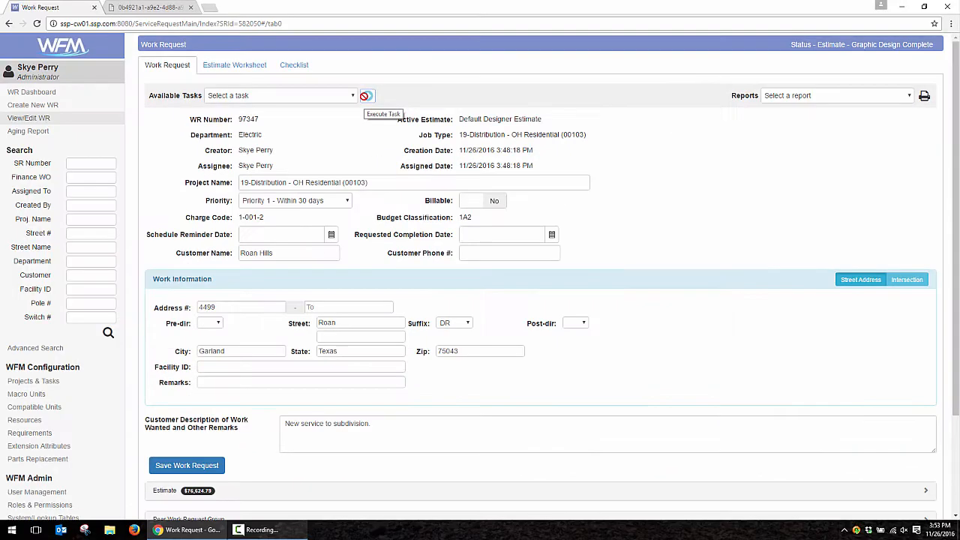
click(219, 70)
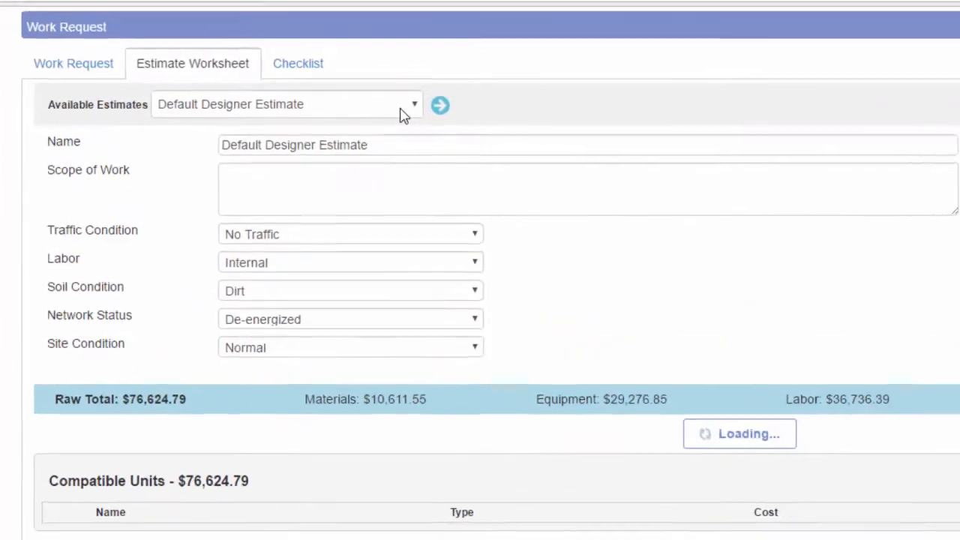
click(373, 99)
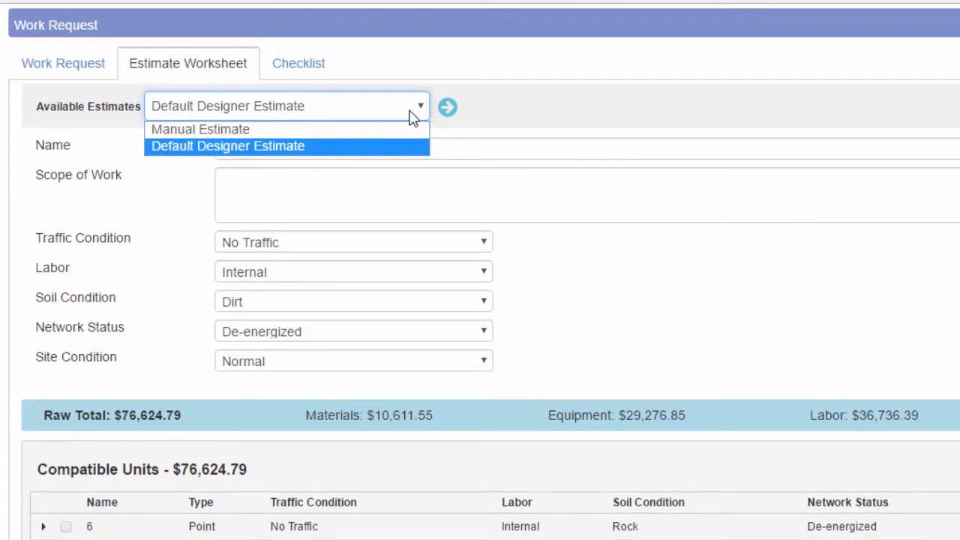
click(411, 118)
click(180, 164)
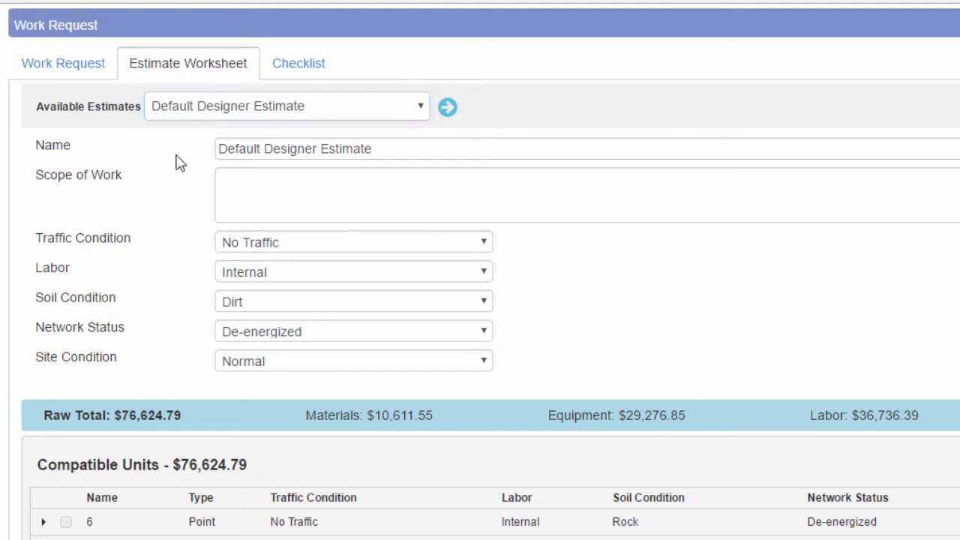
scroll(154, 273, down, 3)
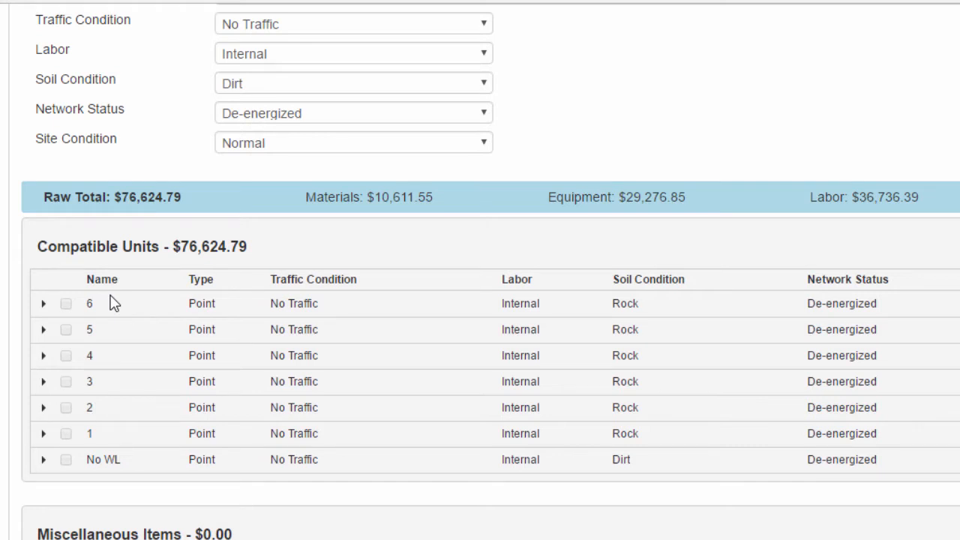
click(43, 303)
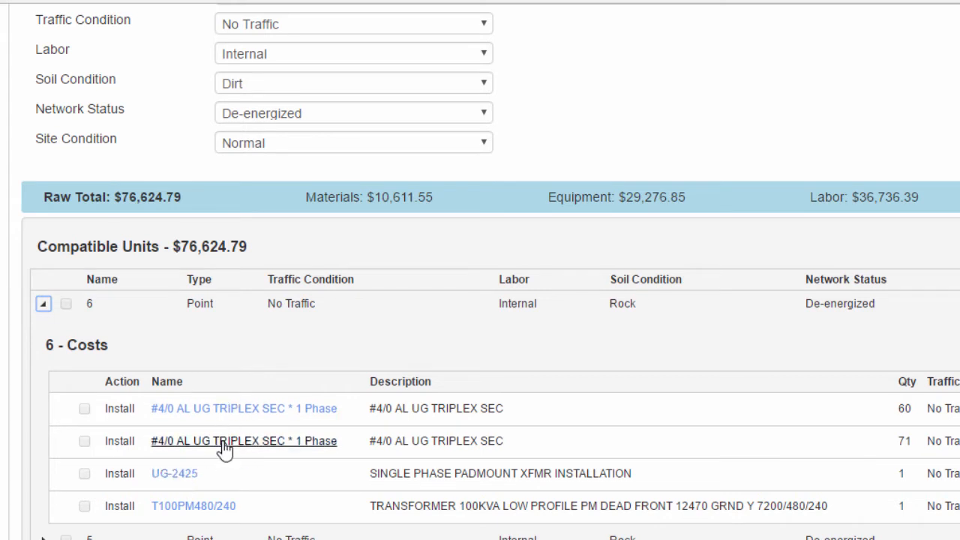
click(200, 507)
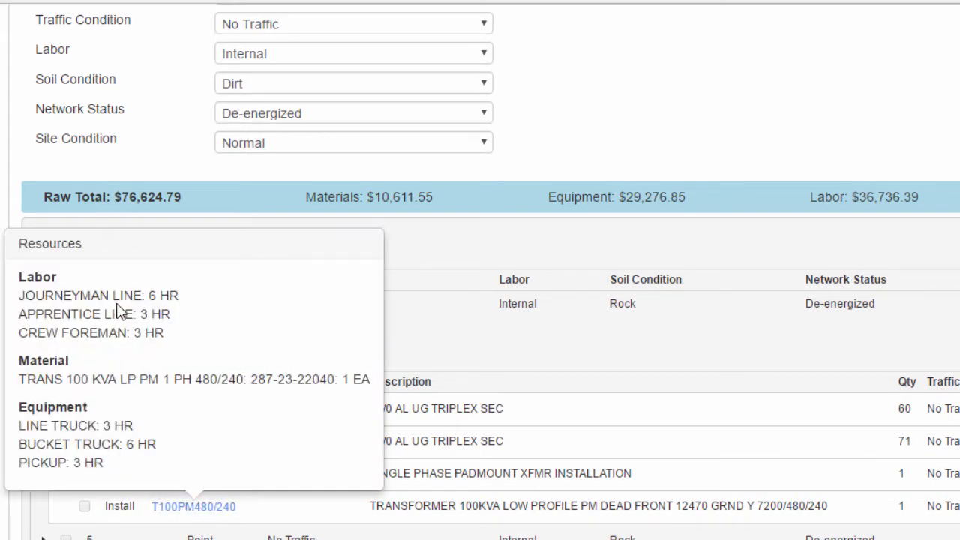
click(467, 242)
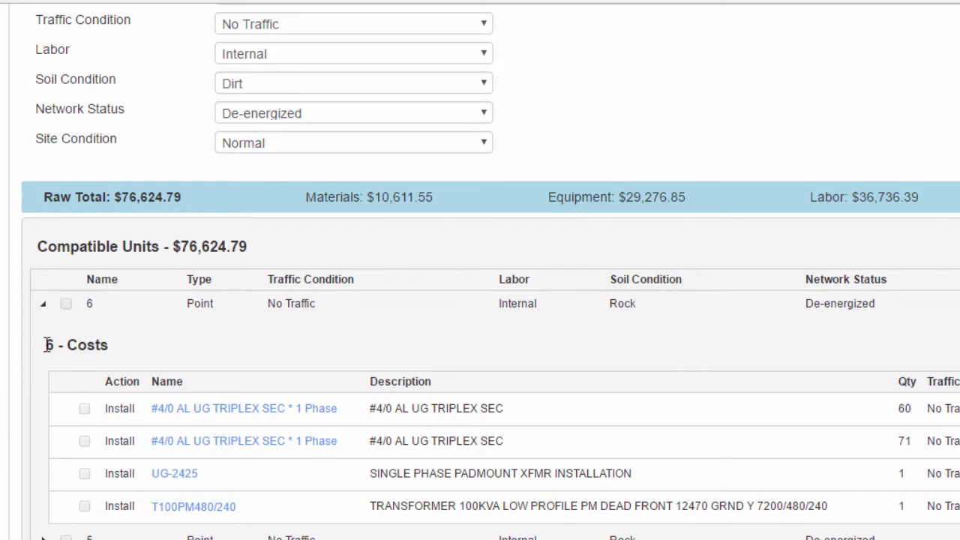
click(43, 304)
click(43, 435)
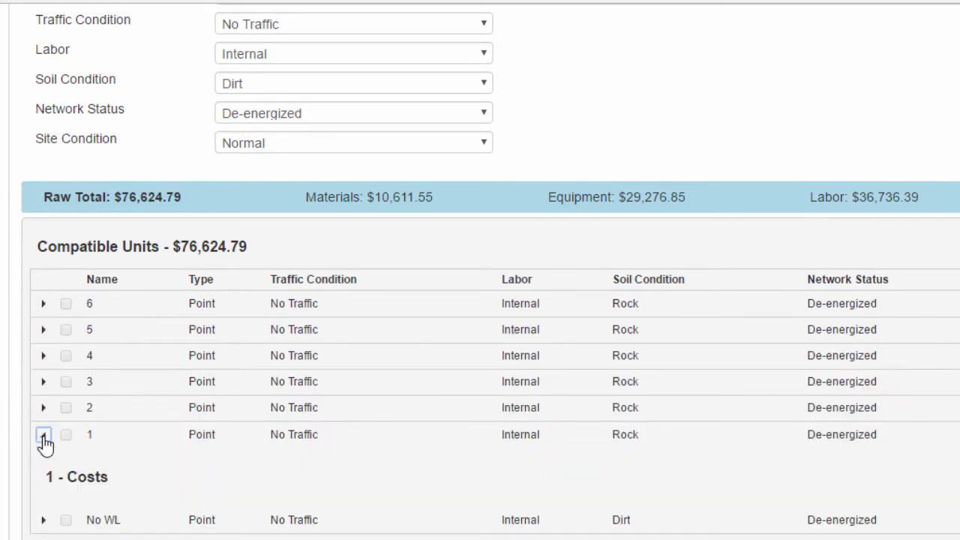
scroll(47, 433, down, 2)
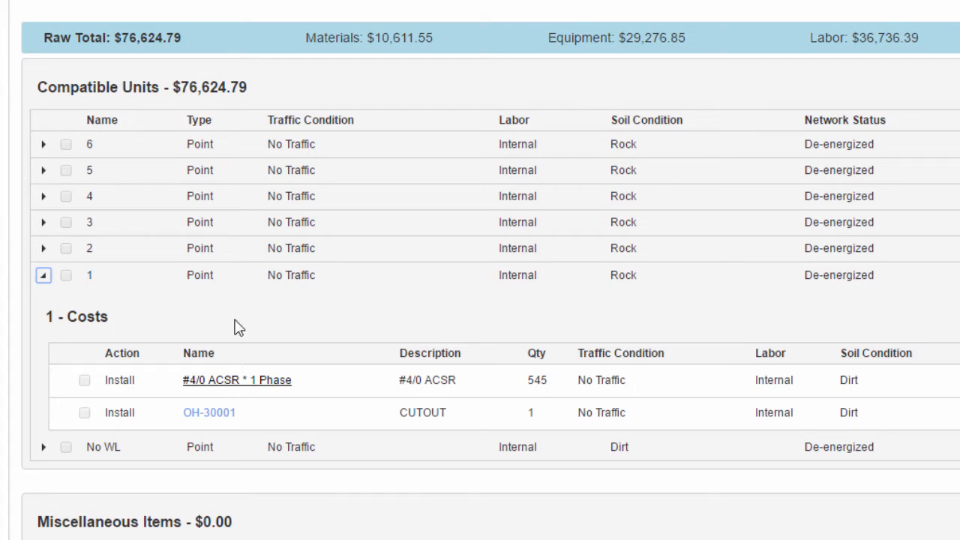
click(44, 276)
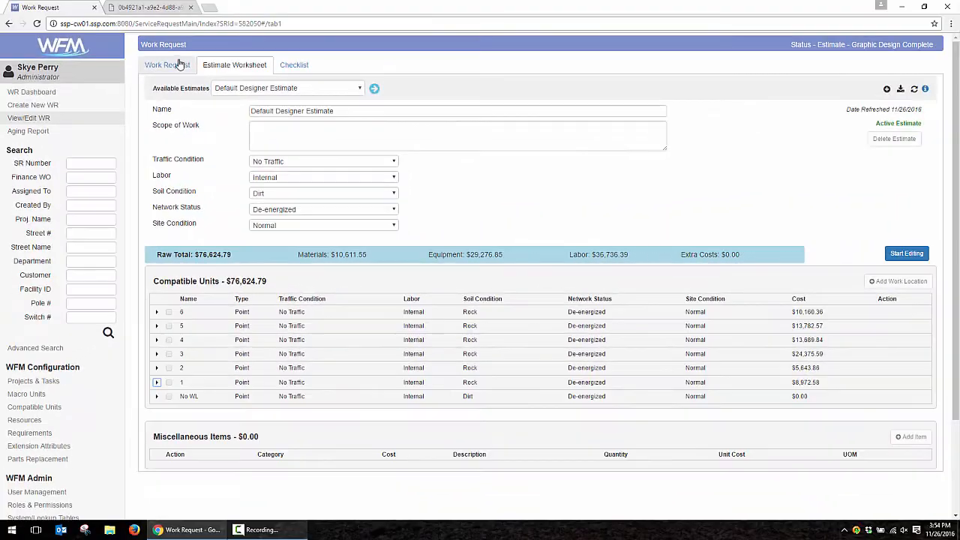
- Expand the request's estimate and inspect the SSP-6 Install item and SSP-3 items
click(155, 24)
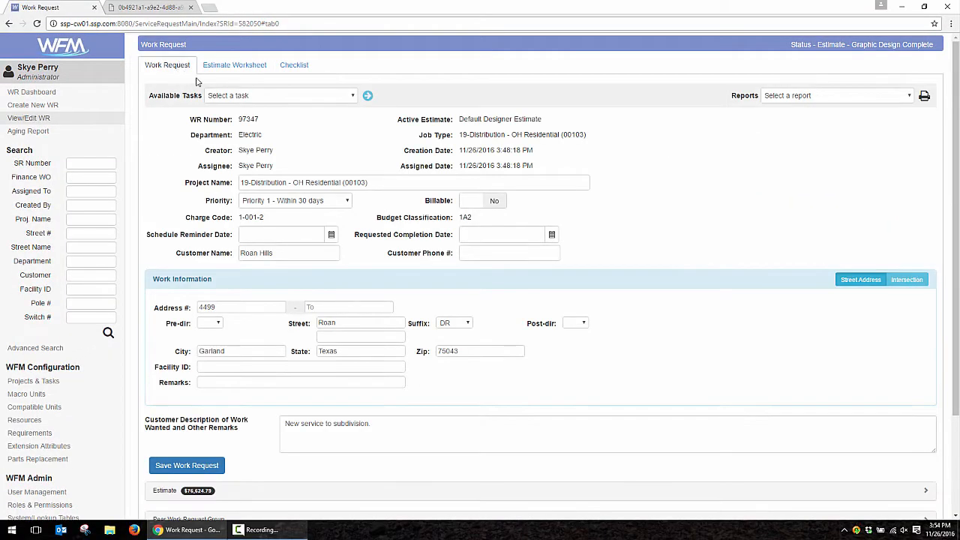
scroll(239, 248, down, 3)
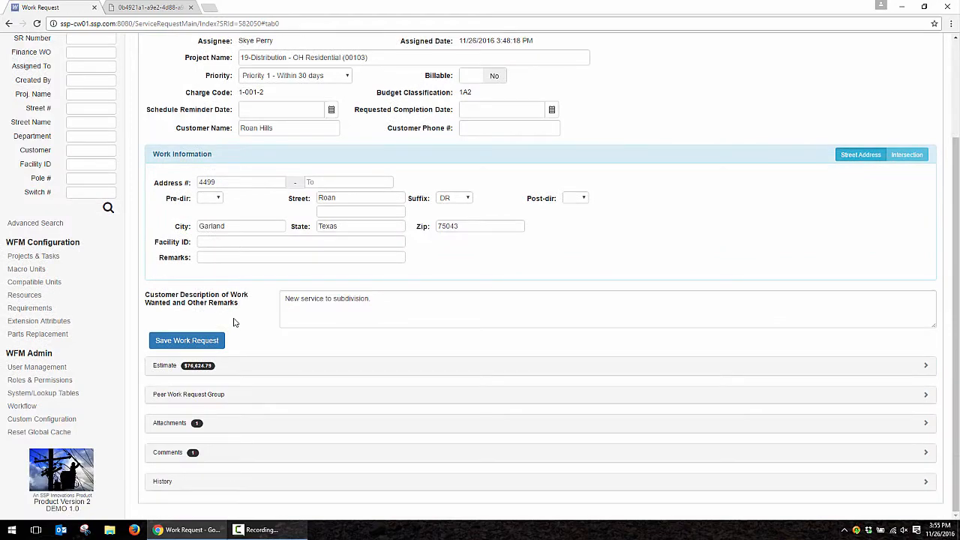
click(218, 368)
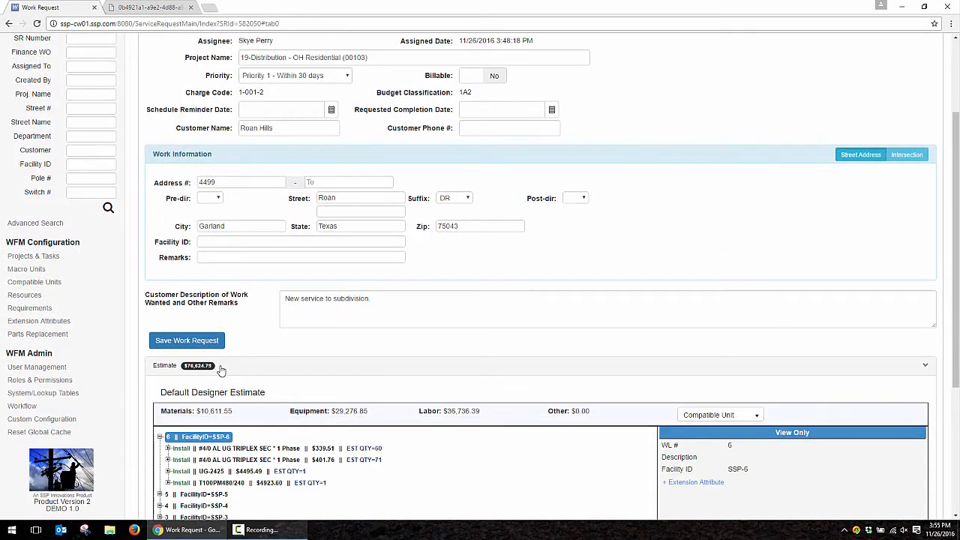
scroll(233, 353, down, 3)
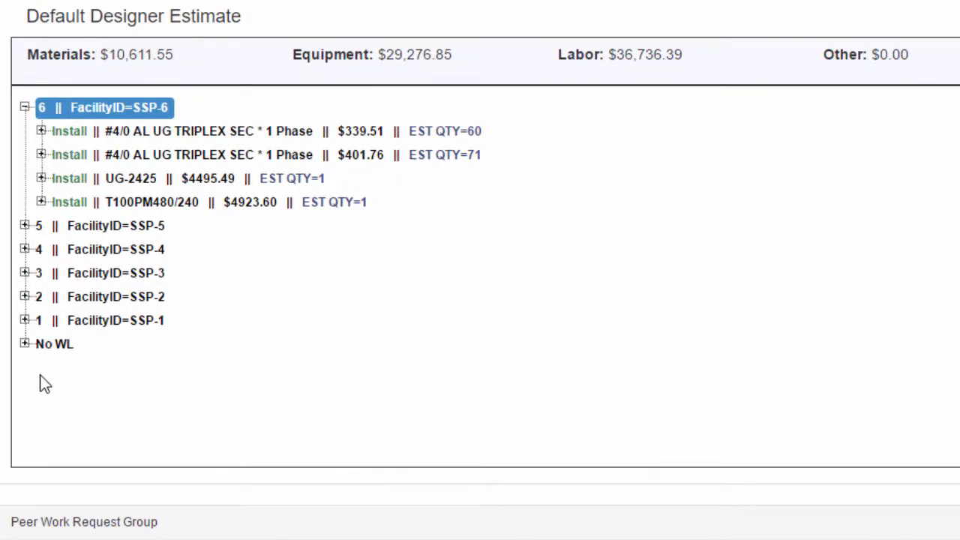
click(85, 155)
click(42, 132)
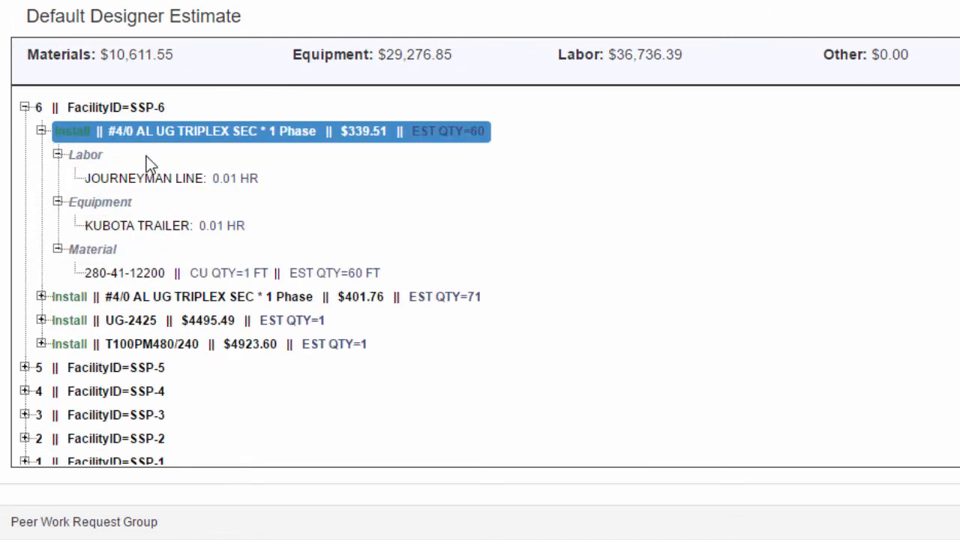
click(41, 131)
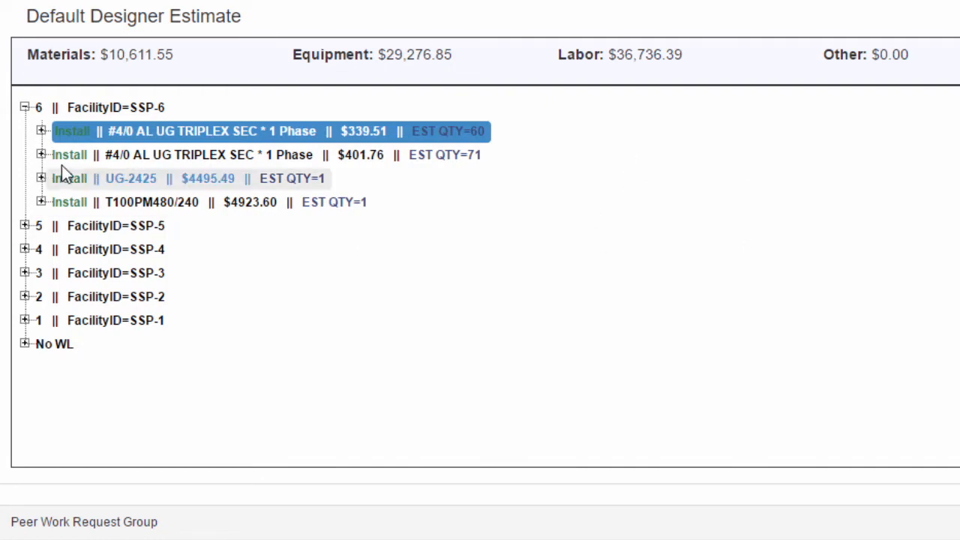
click(25, 273)
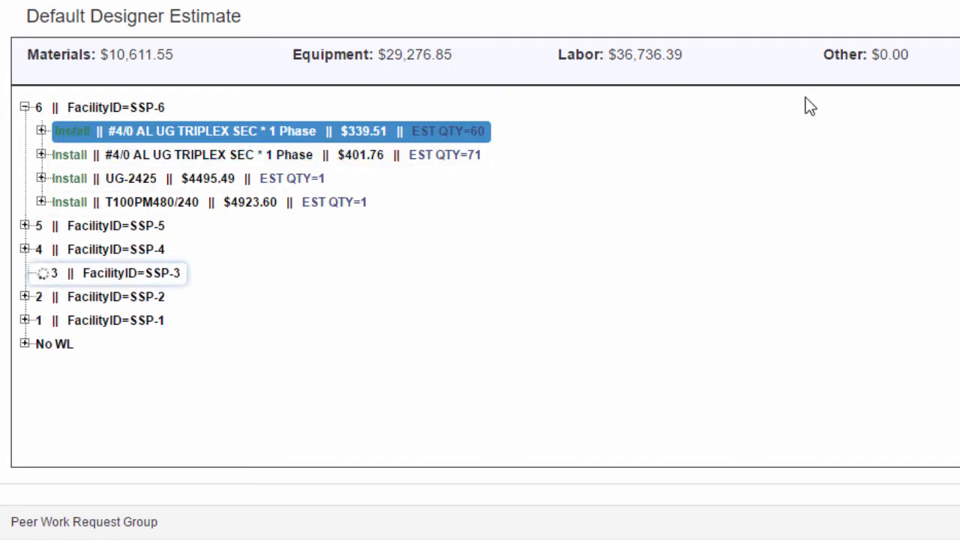
click(946, 52)
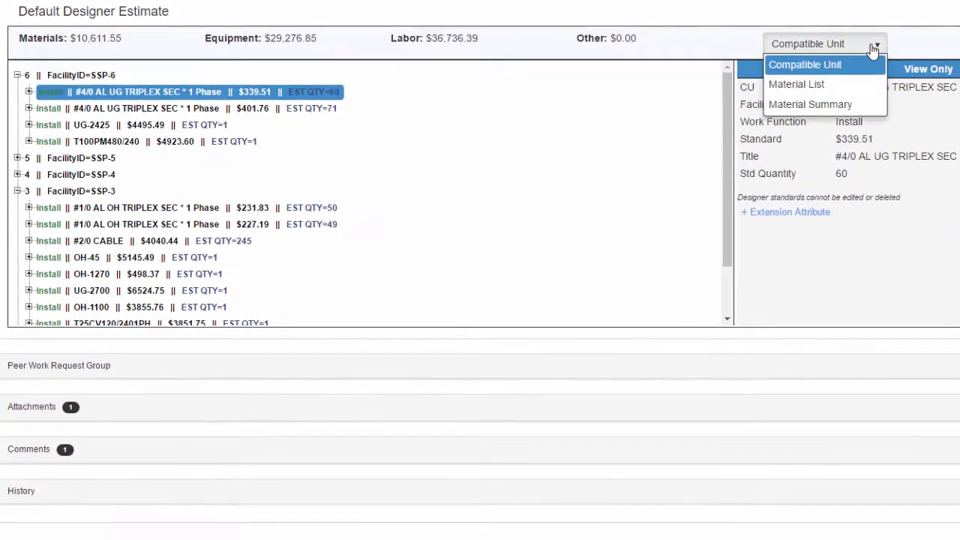
click(814, 105)
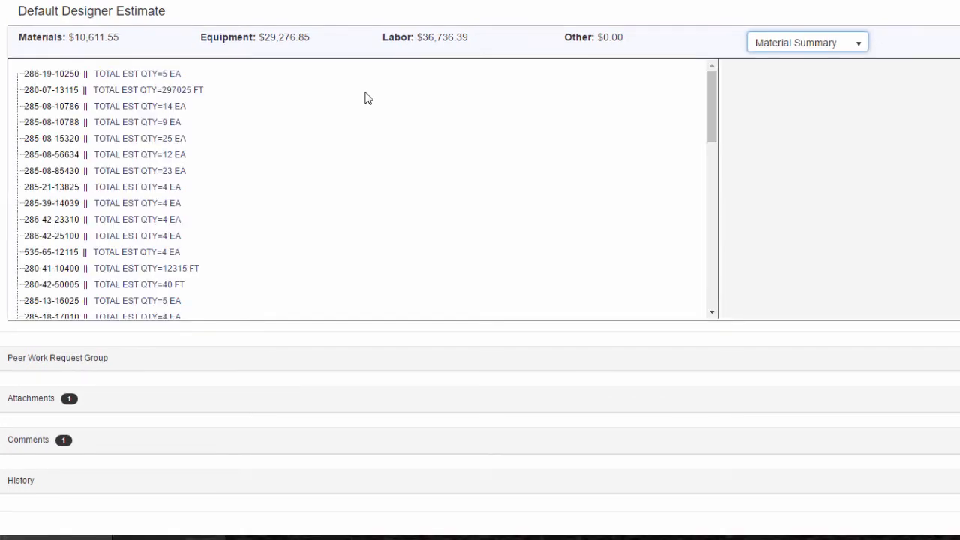
click(126, 156)
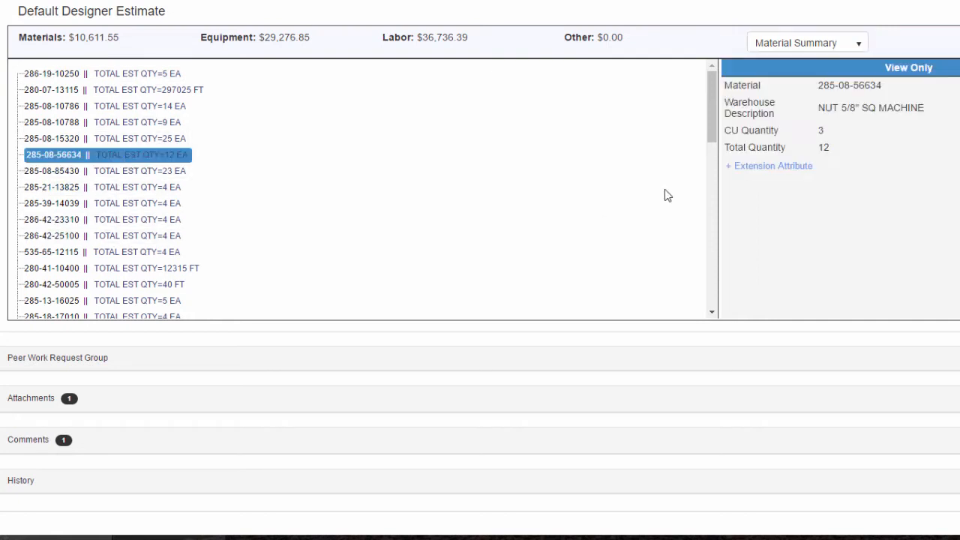
click(64, 172)
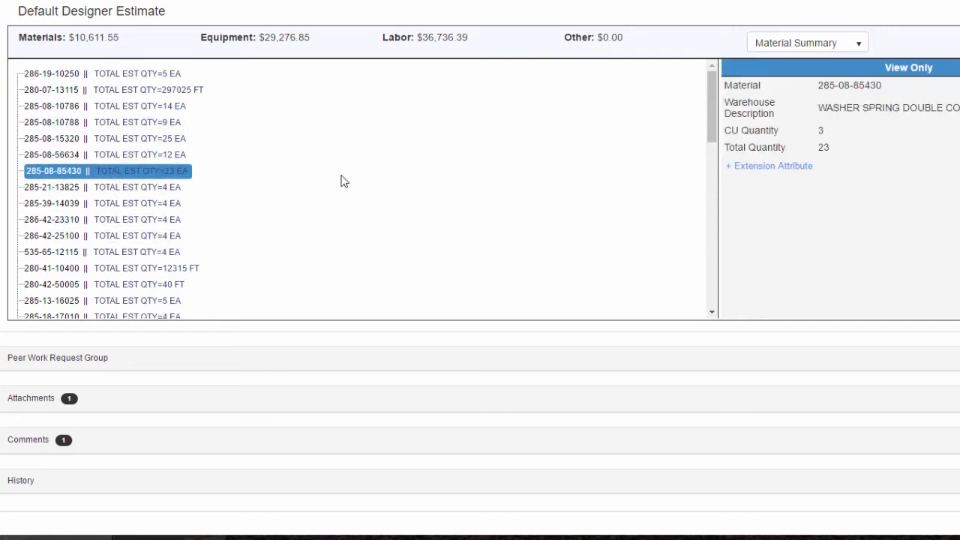
click(314, 107)
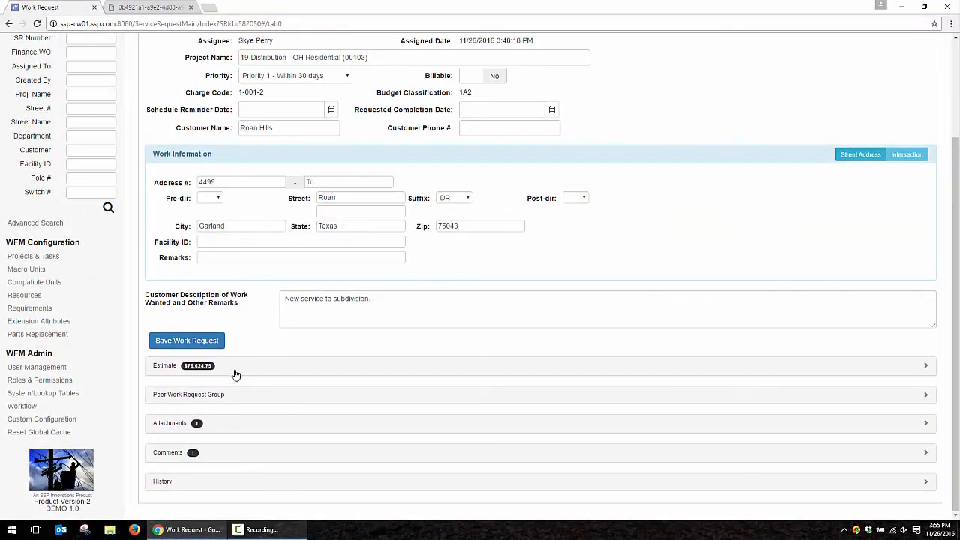
click(219, 426)
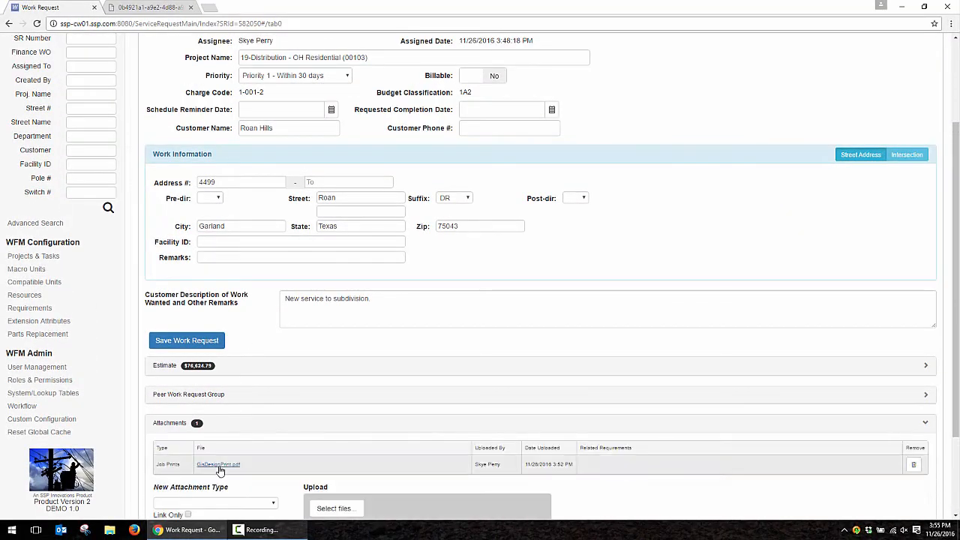
click(229, 424)
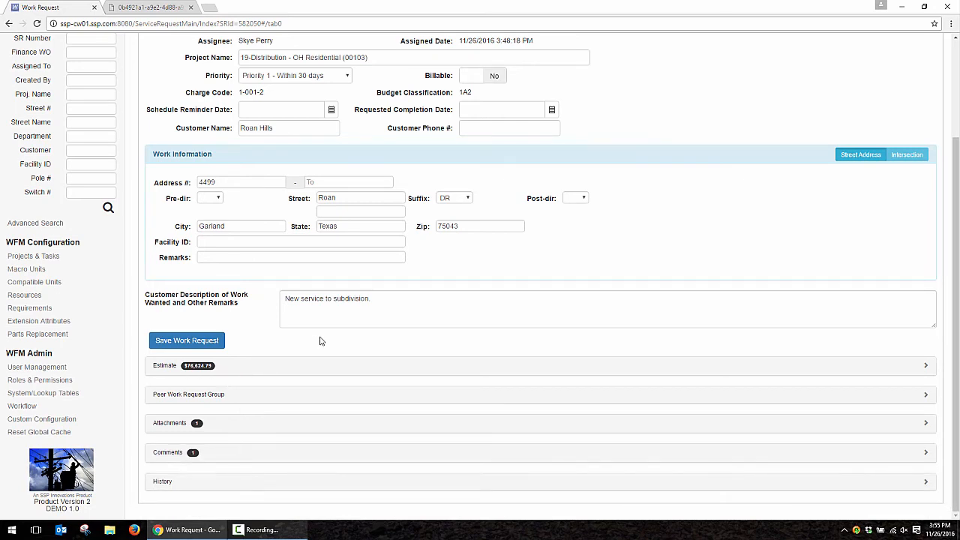
scroll(324, 337, up, 2)
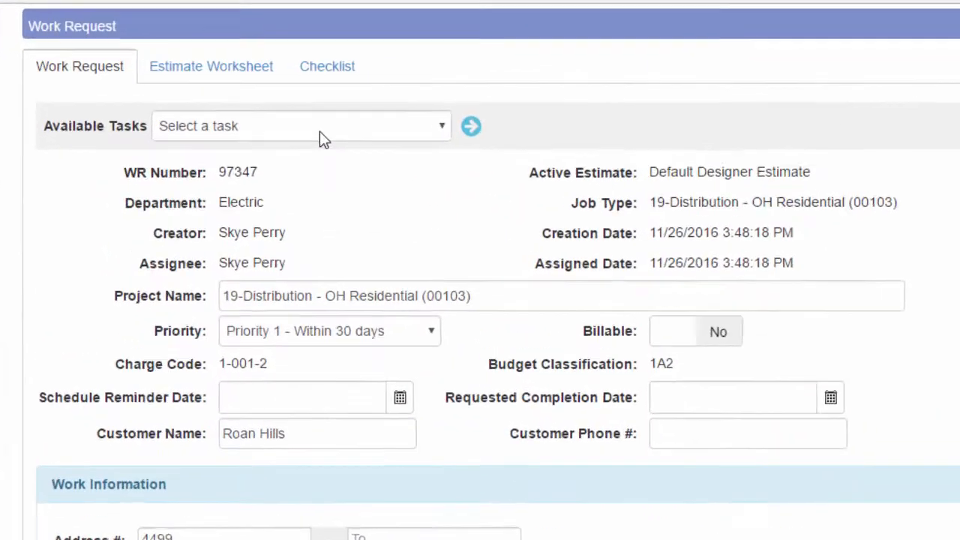
- Run Submit For Engineering Approval, assigning the distribution engineer as approver
click(290, 98)
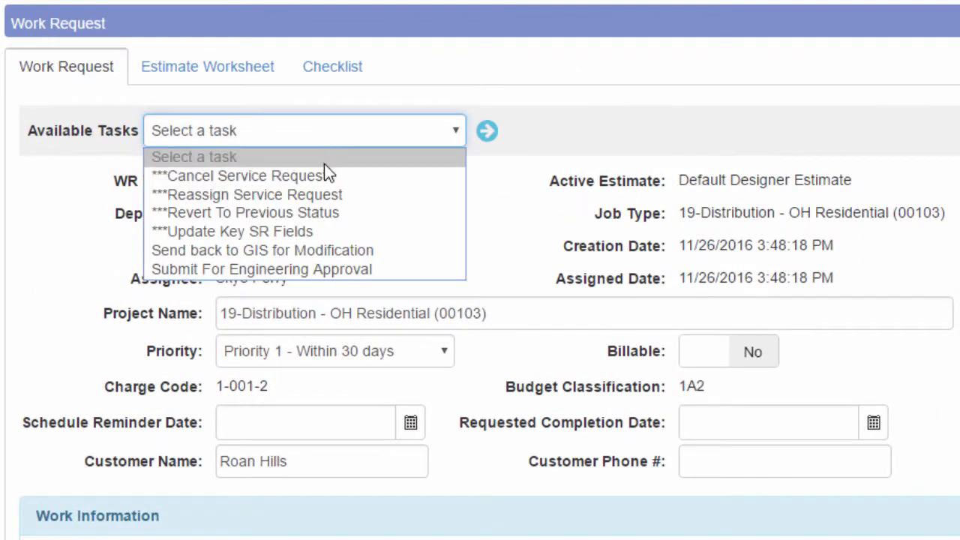
click(332, 269)
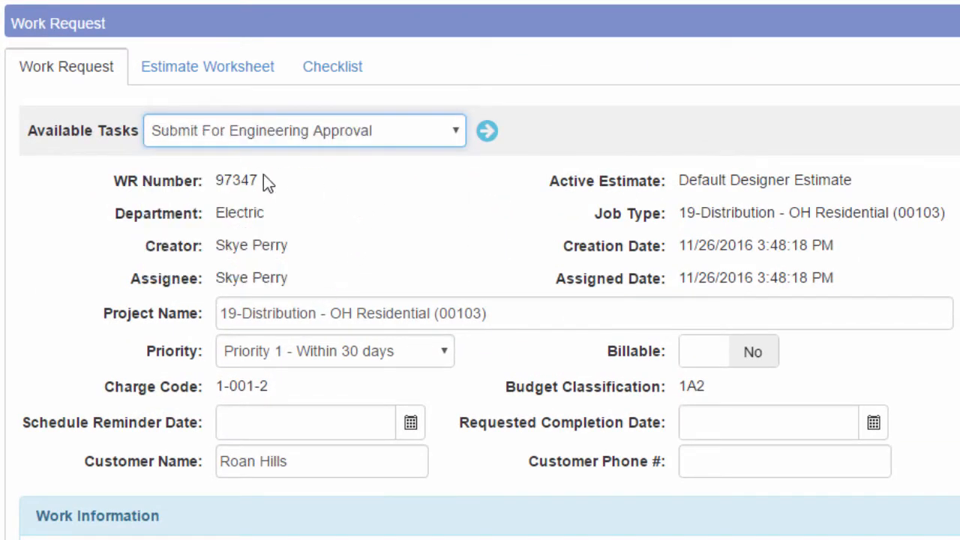
click(452, 139)
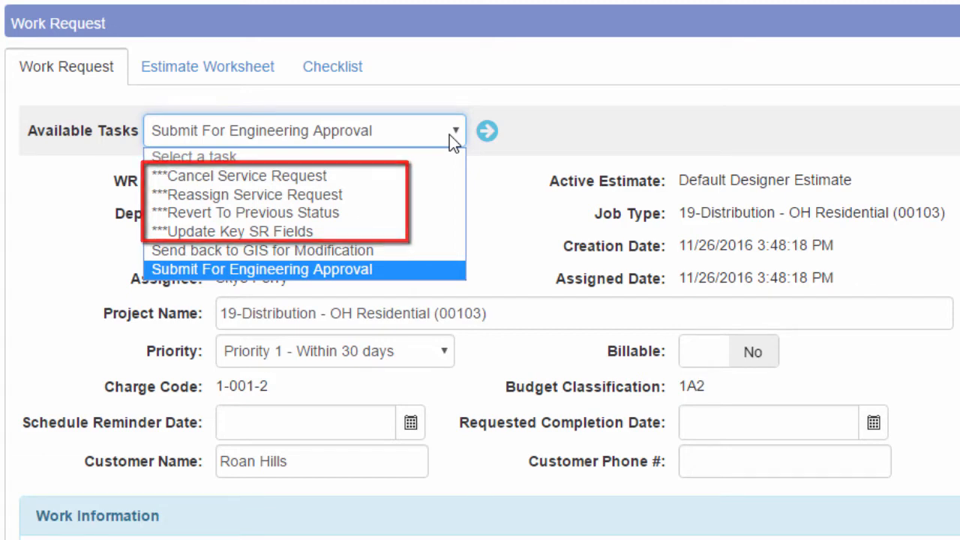
click(400, 270)
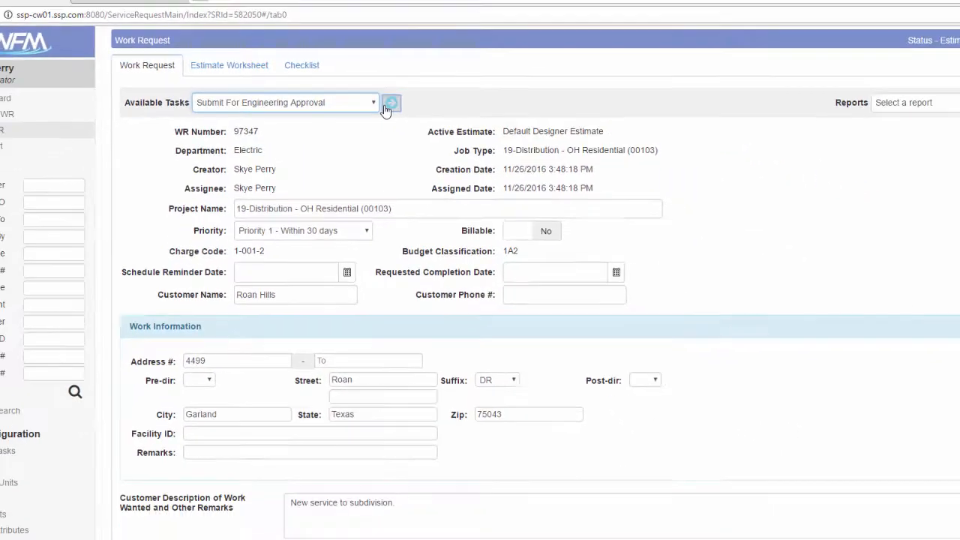
click(389, 105)
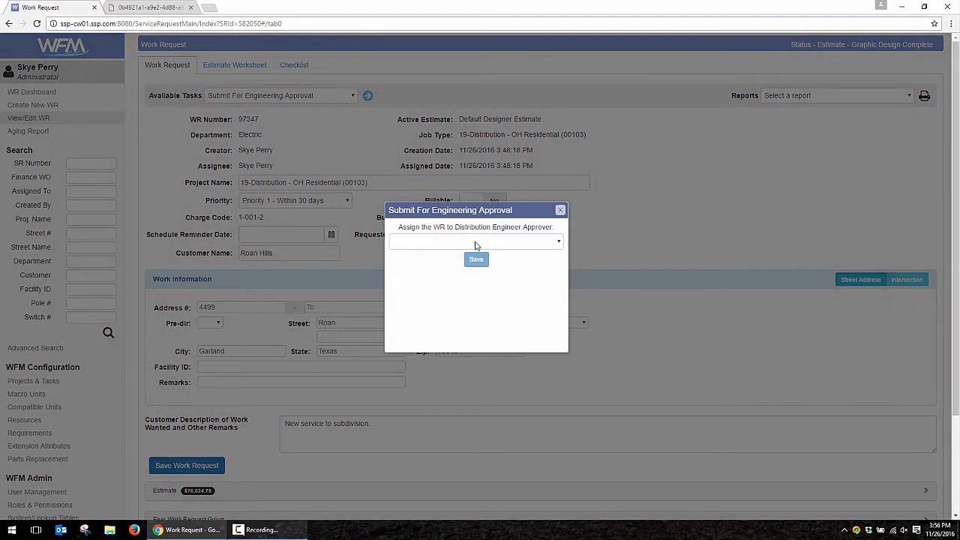
click(513, 244)
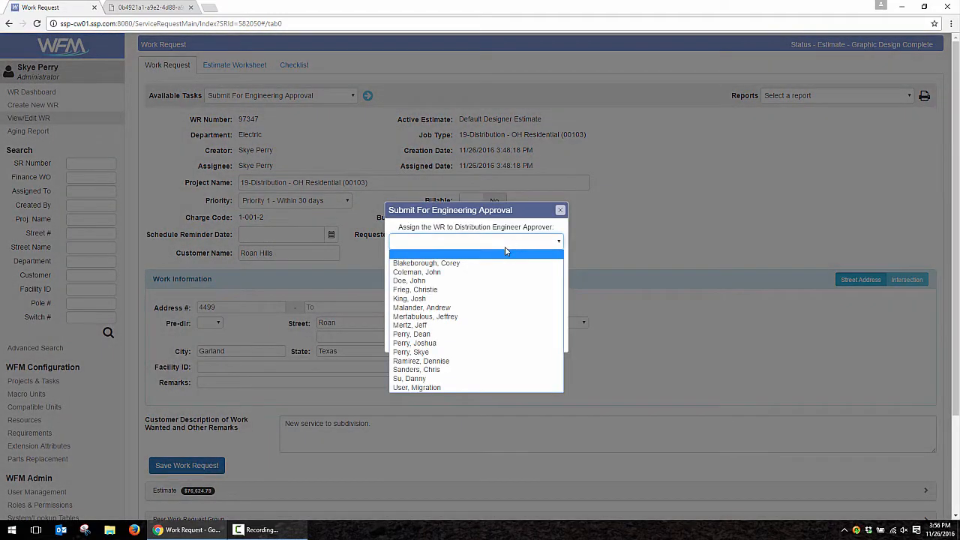
click(450, 351)
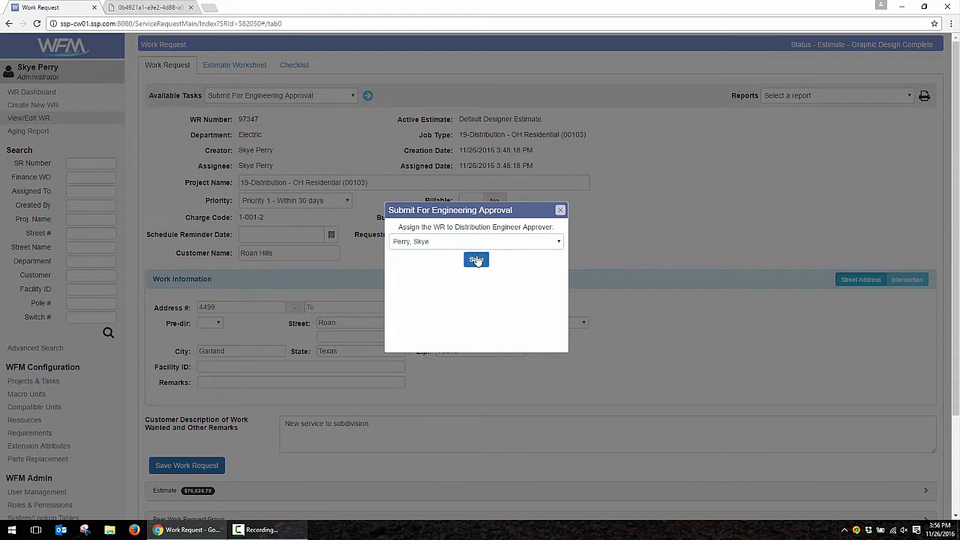
click(476, 260)
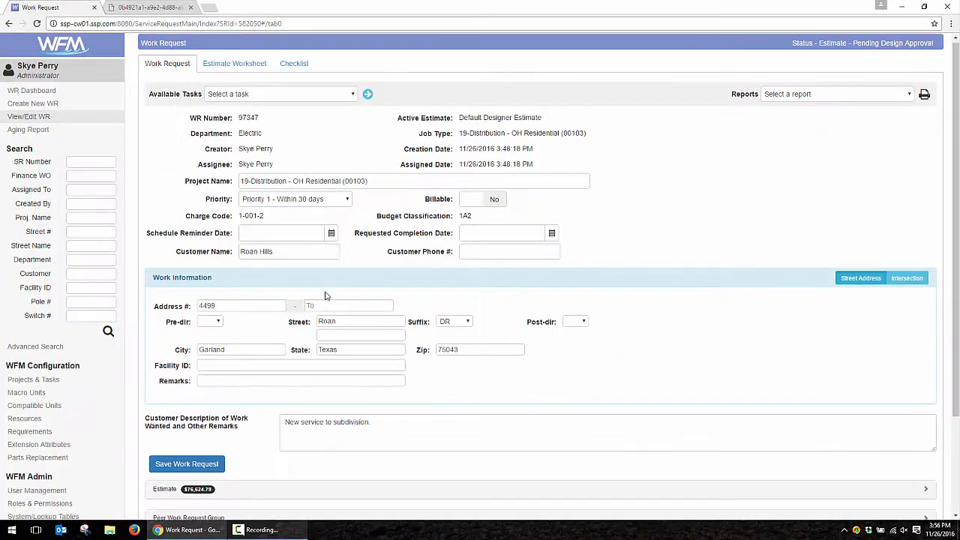
scroll(325, 295, down, 2)
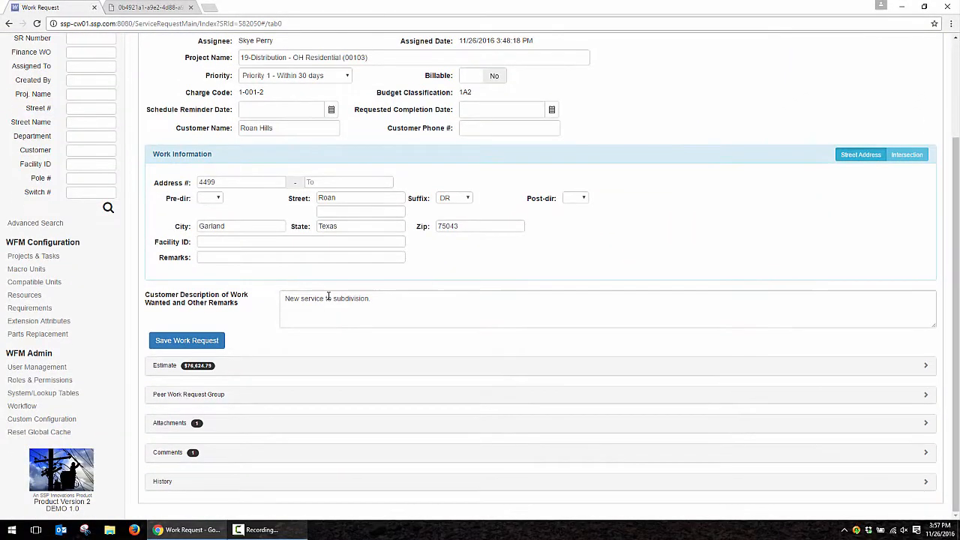
- Execute the Approve Design task from Available Tasks on request 97347
scroll(281, 323, up, 2)
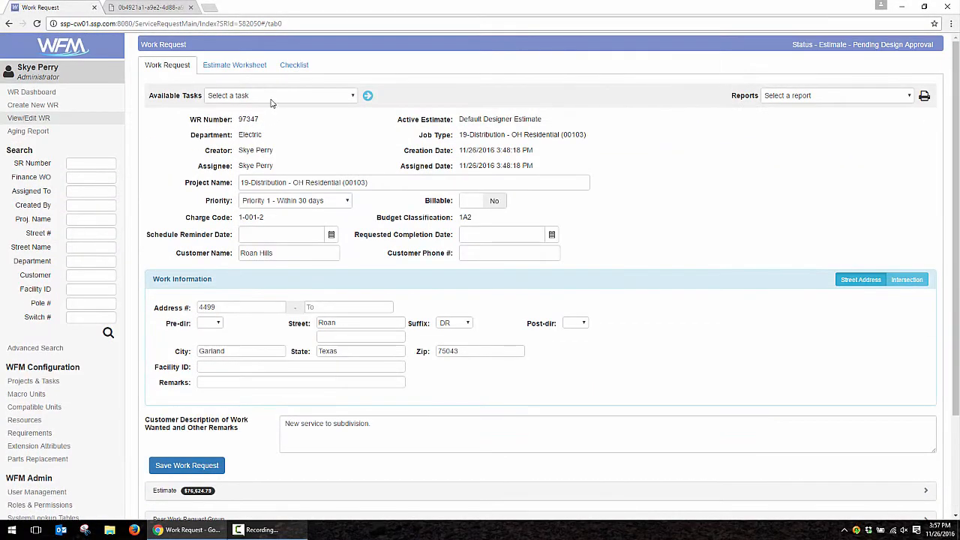
click(276, 97)
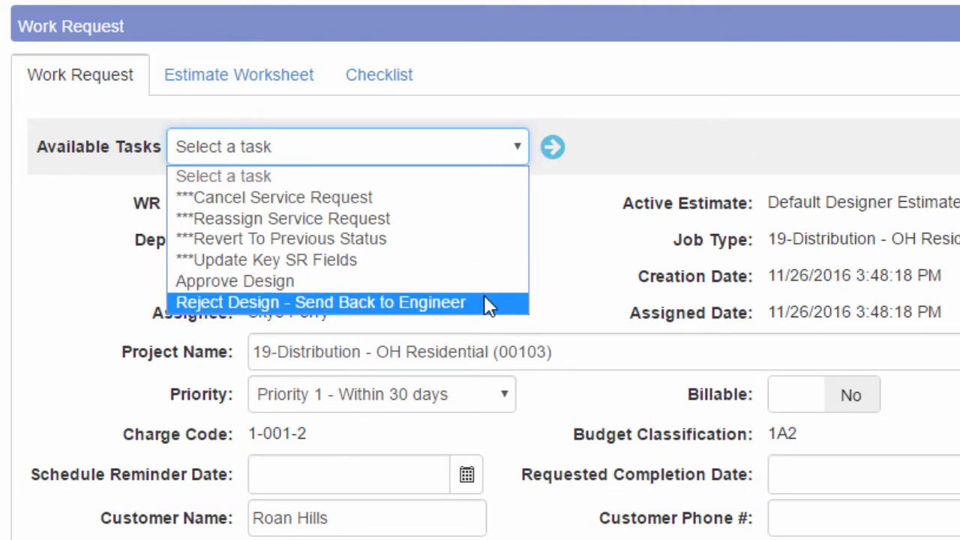
click(472, 285)
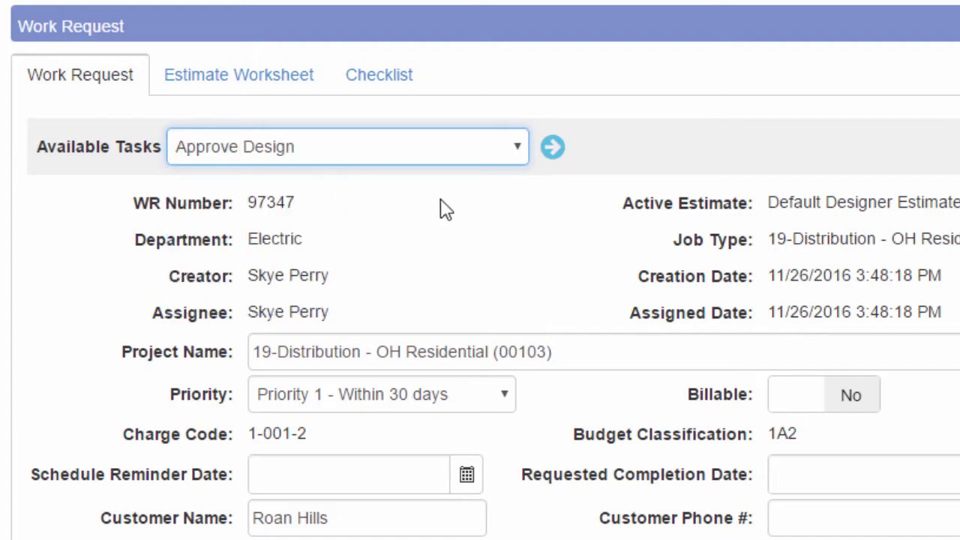
click(551, 148)
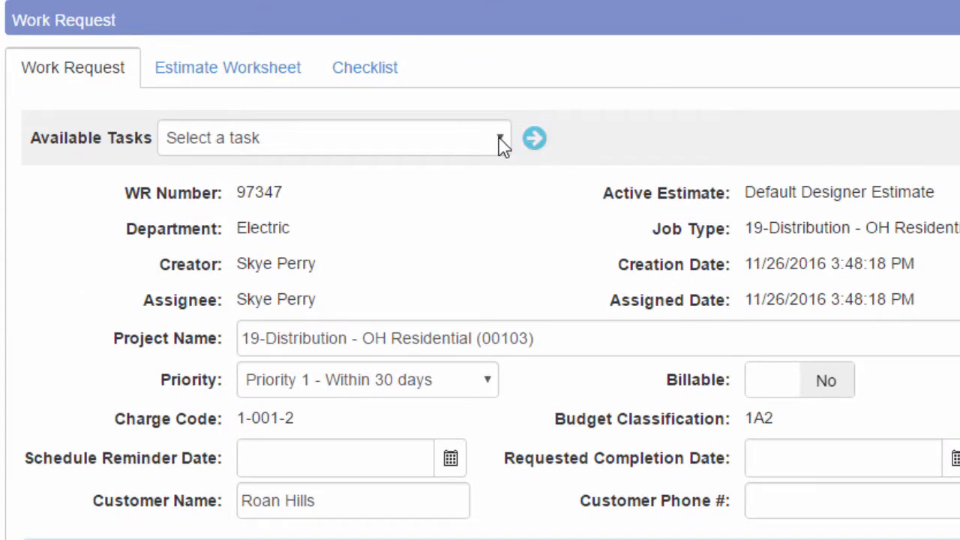
- Run the Create Cityworks Work Order task for request 97347 from Available Tasks
click(499, 144)
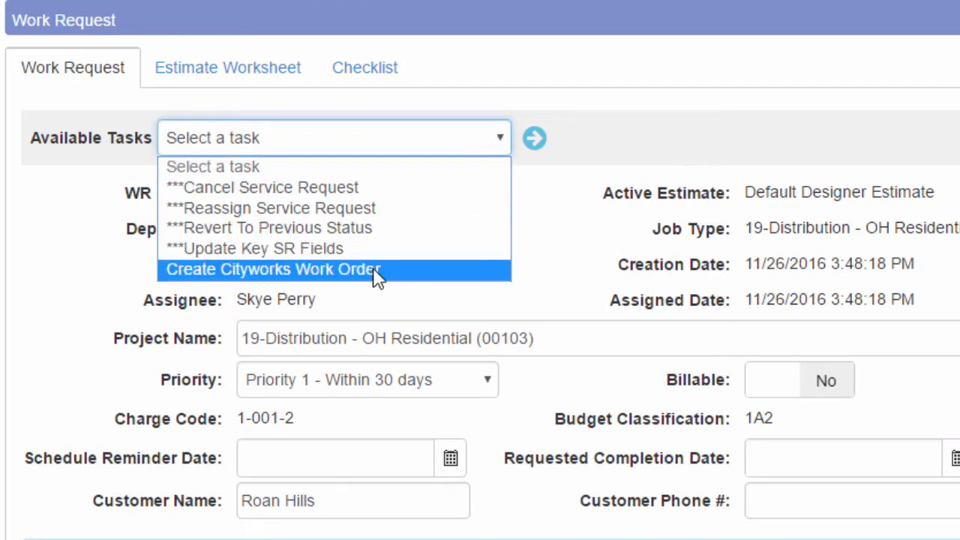
click(400, 273)
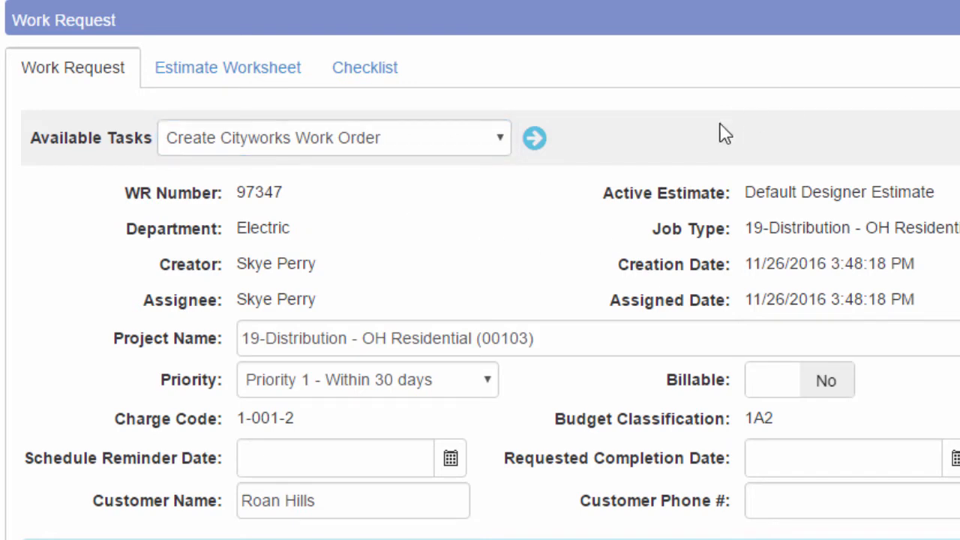
click(534, 143)
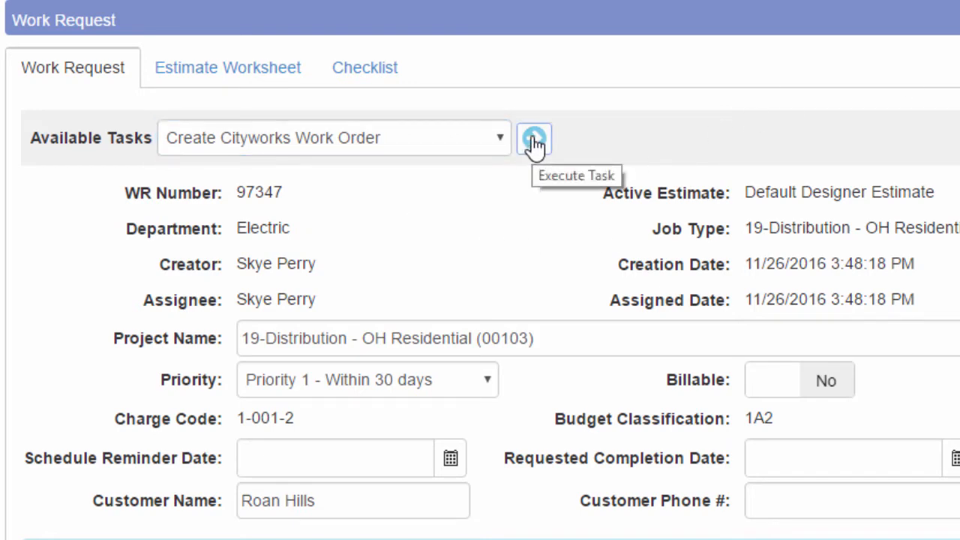
click(534, 142)
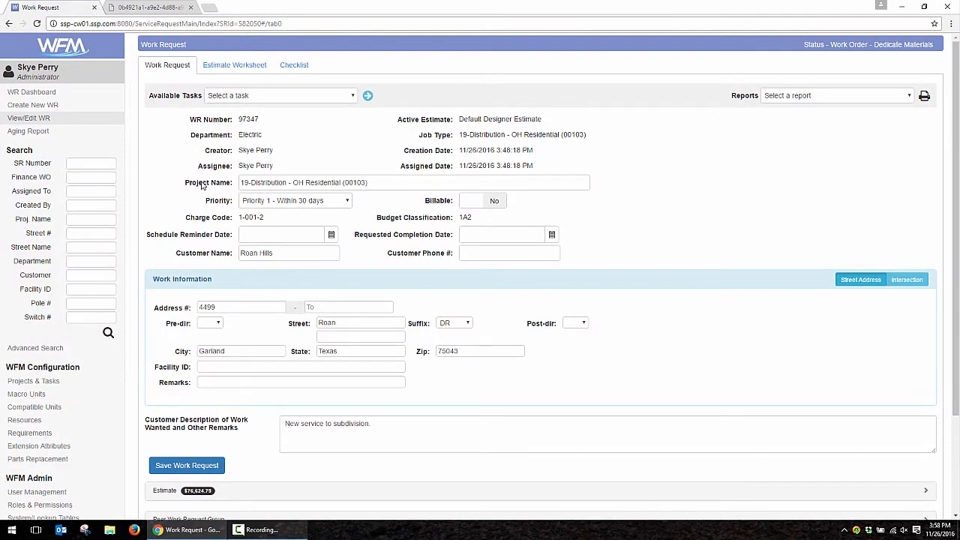
- Expand the request's Attachments and open the Cityworks WO# 2389 link in a new tab
scroll(208, 184, down, 3)
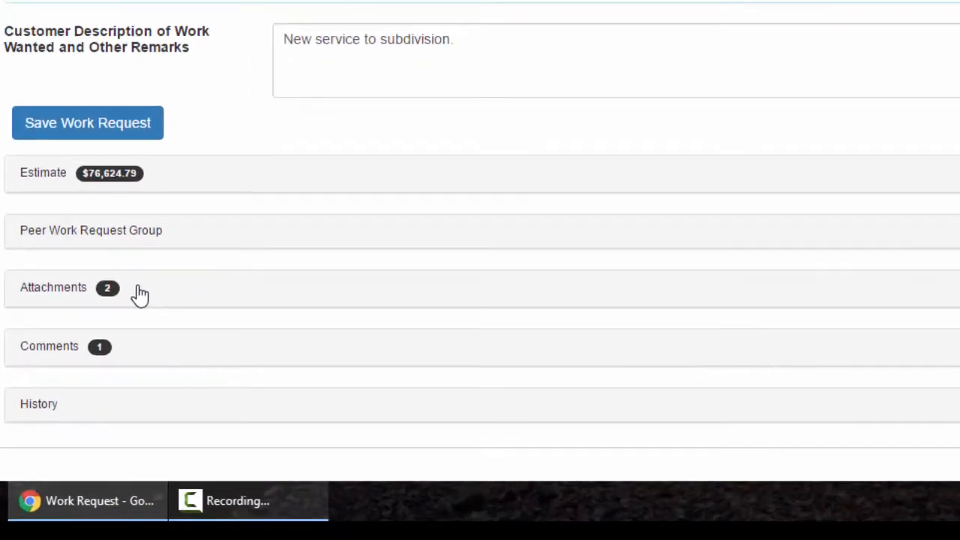
click(212, 425)
scroll(269, 382, down, 3)
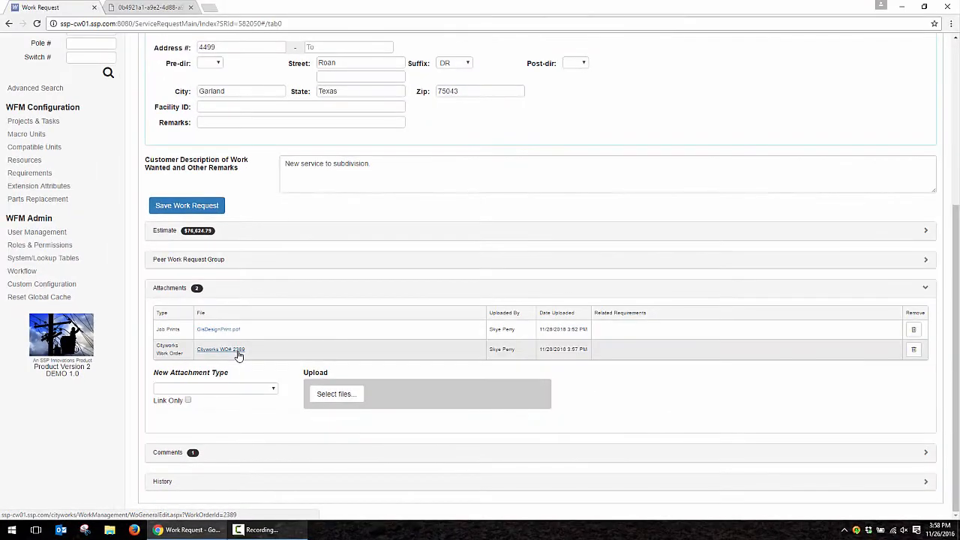
click(237, 351)
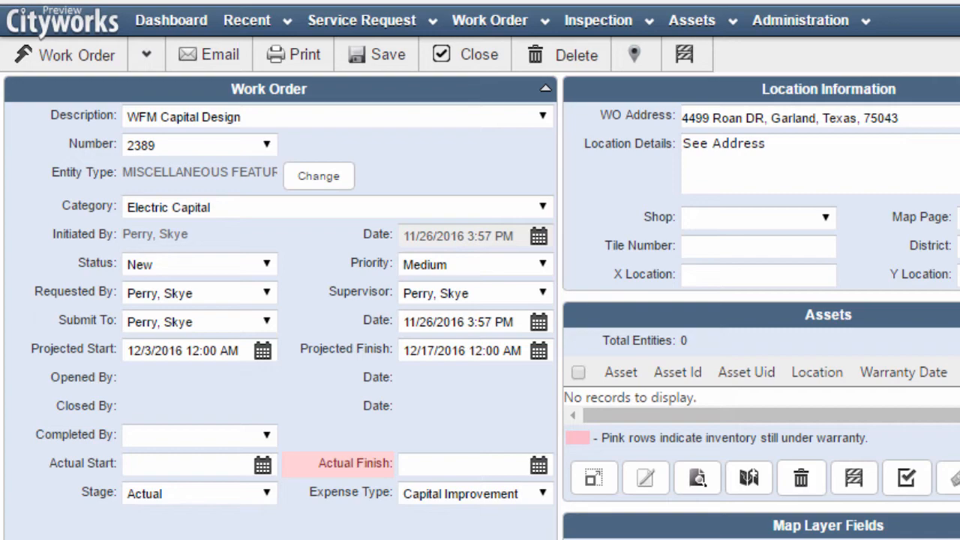
- Scroll through work order 2389's fields, then back up to the Geocode Results list
scroll(480, 270, down, 2)
scroll(248, 476, down, 10)
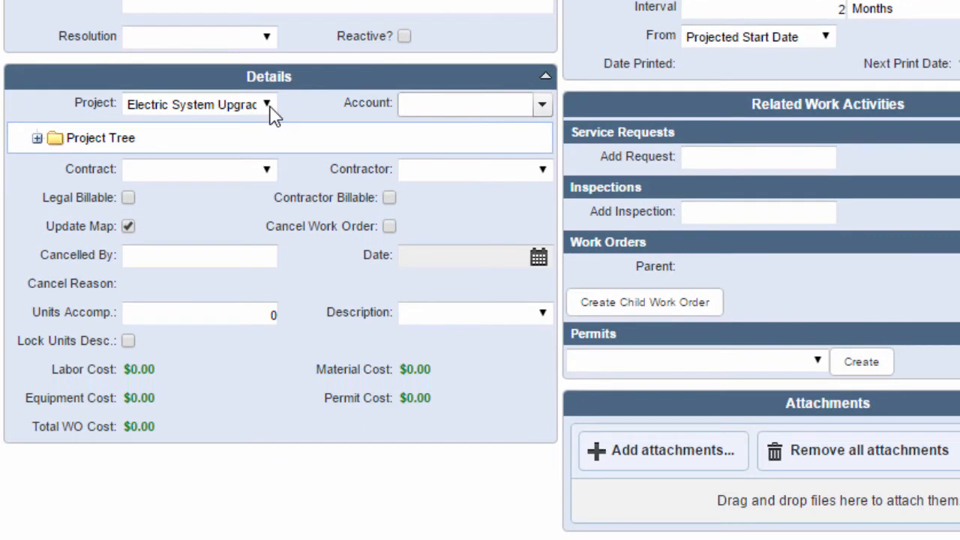
scroll(574, 167, up, 4)
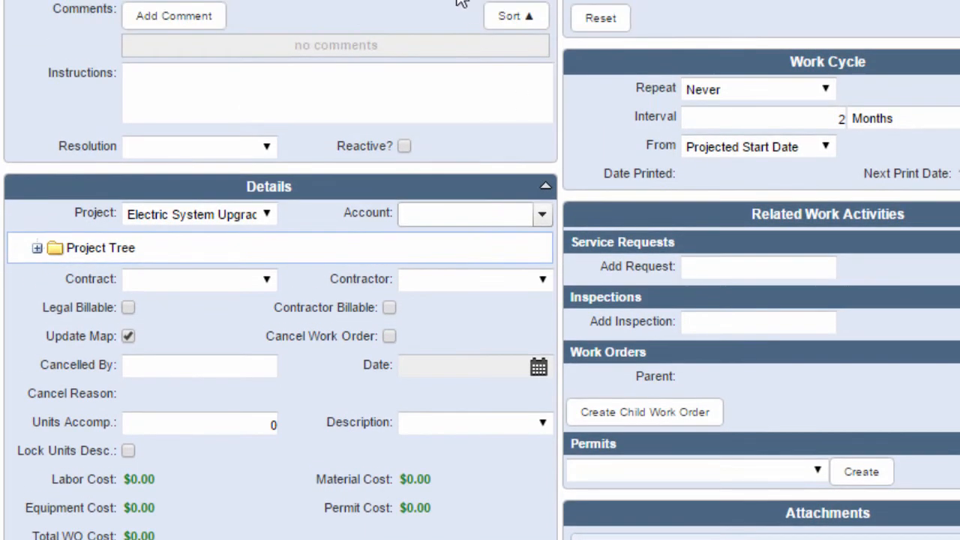
scroll(790, 105, up, 7)
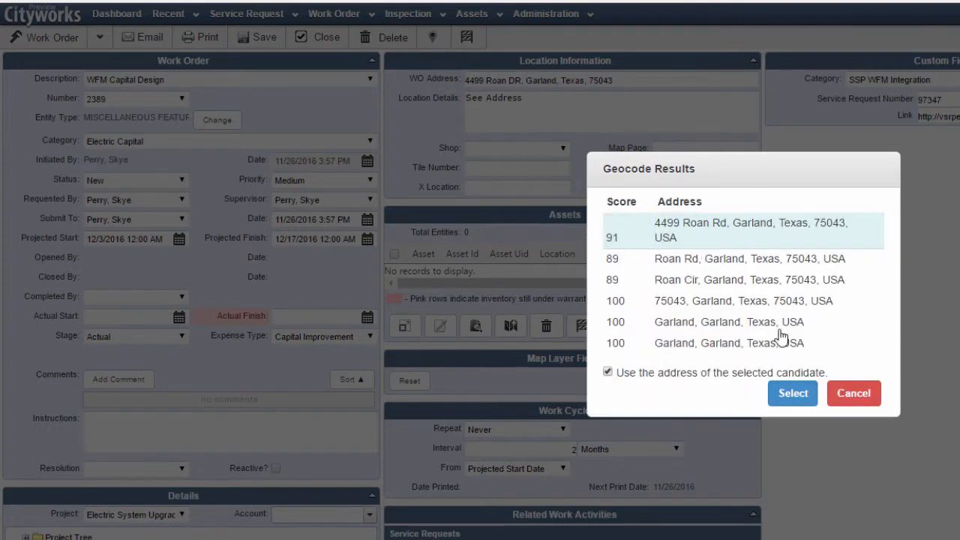
click(792, 394)
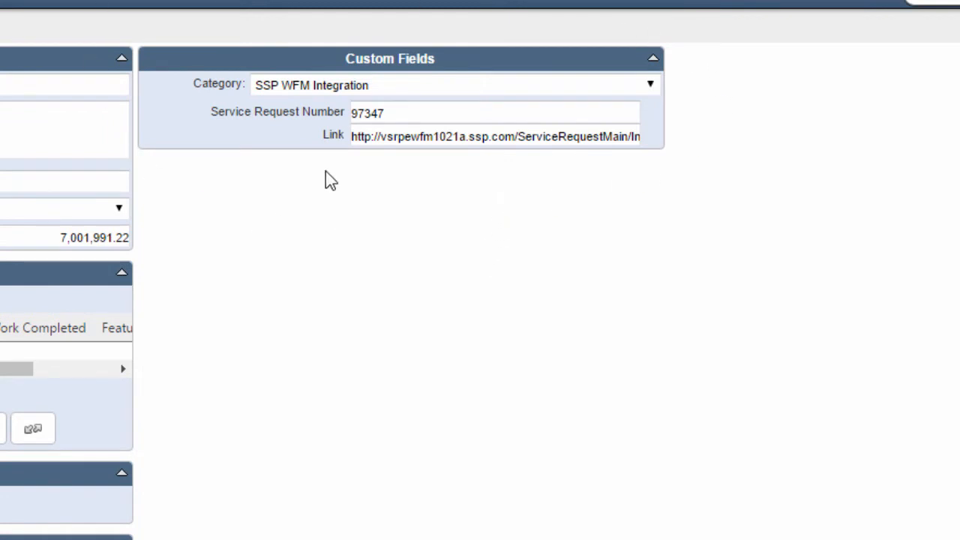
click(421, 115)
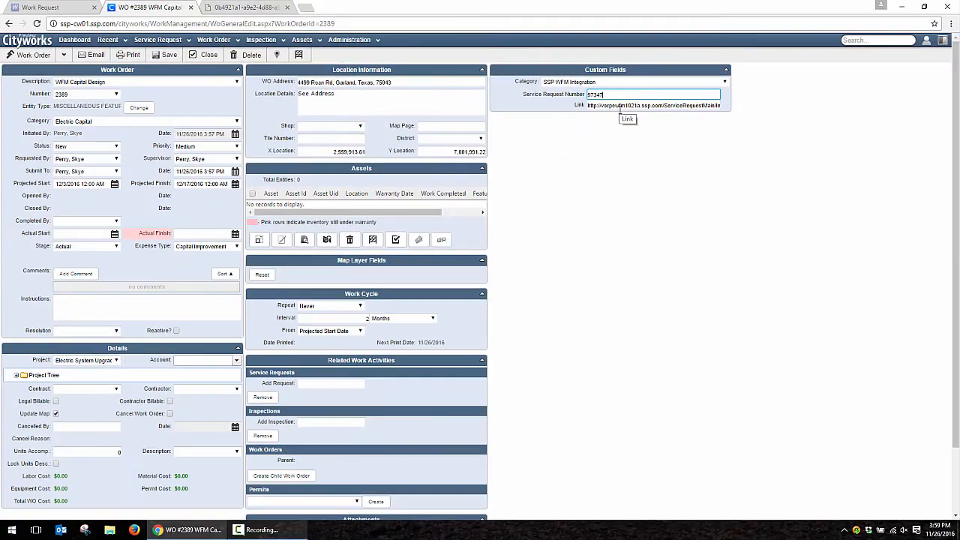
- View work order 2389's estimated materials, such as 265 units of #1/0 ACSR cable
click(66, 56)
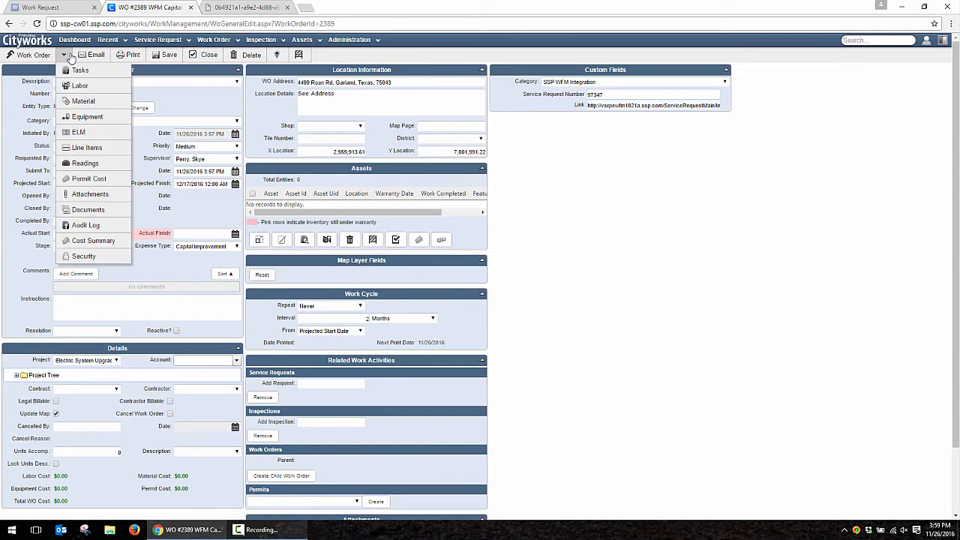
click(83, 102)
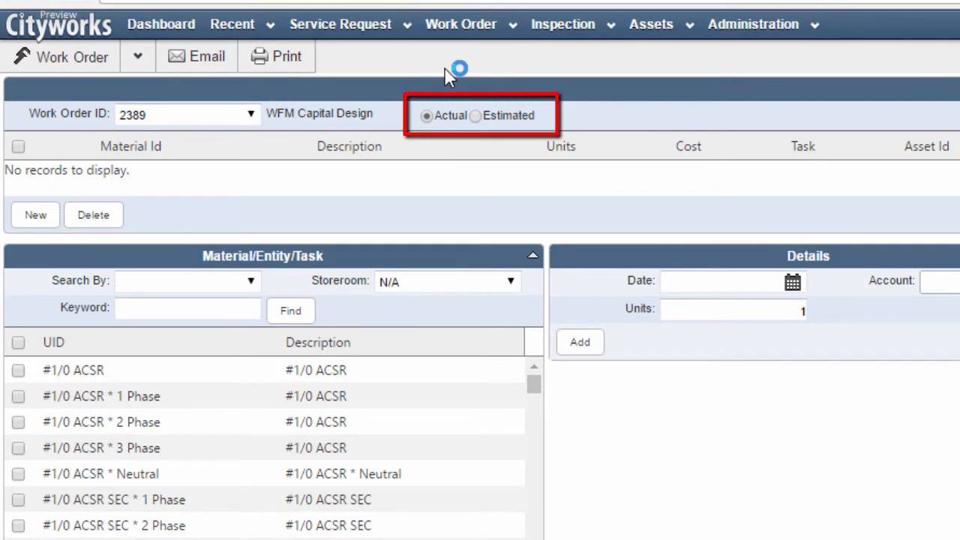
click(477, 116)
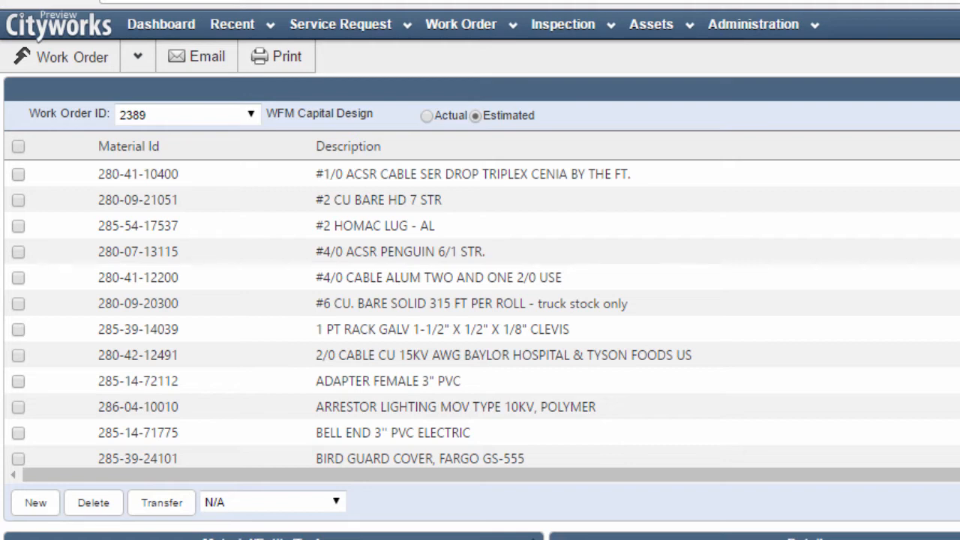
scroll(480, 315, down, 15)
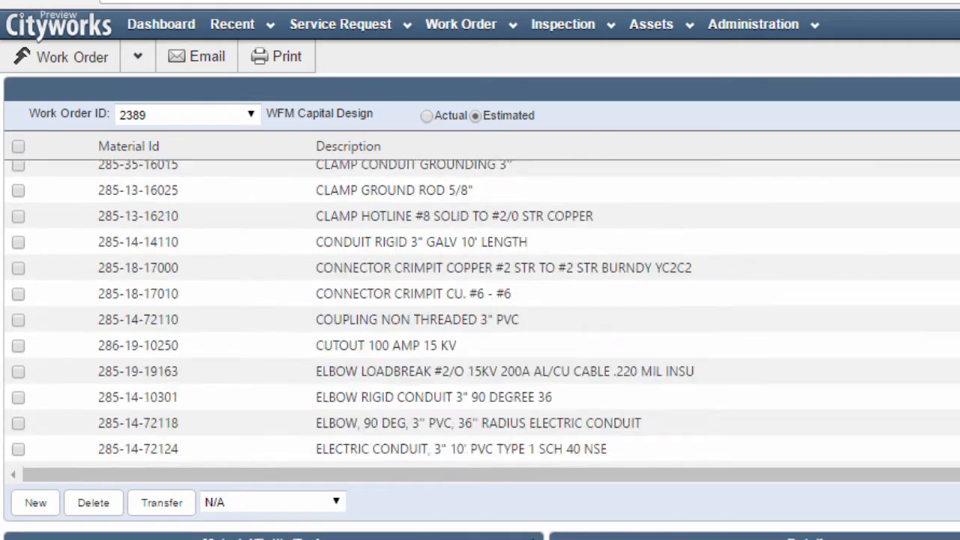
scroll(480, 270, up, 15)
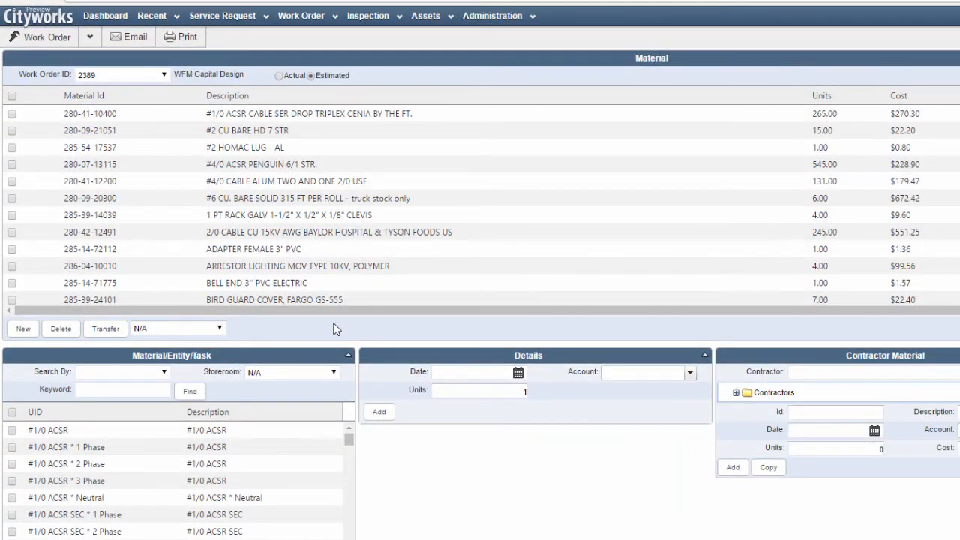
click(91, 37)
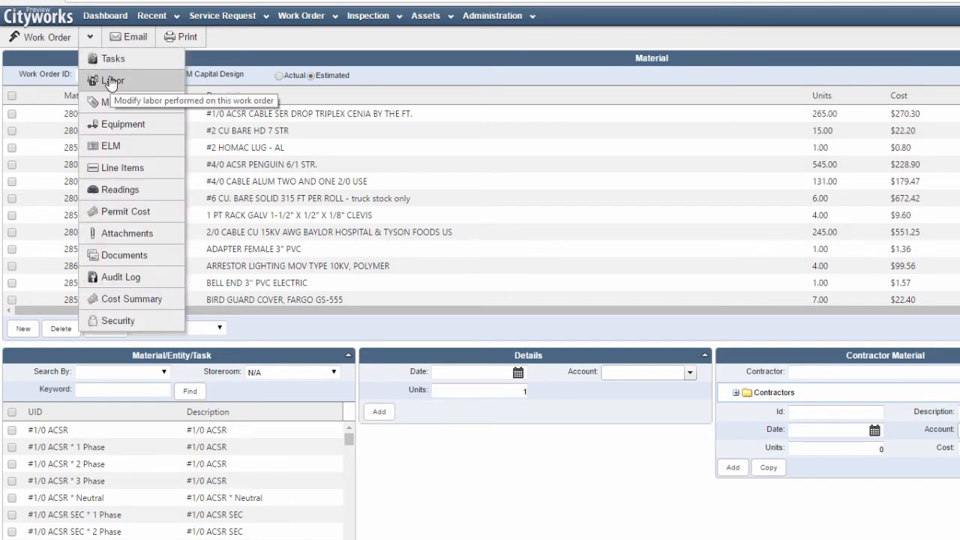
- Review estimated labor: Apprentice Line $1,914.72, Crew Foreman $3,666.72, Journeyman Line $6,664.02
click(111, 80)
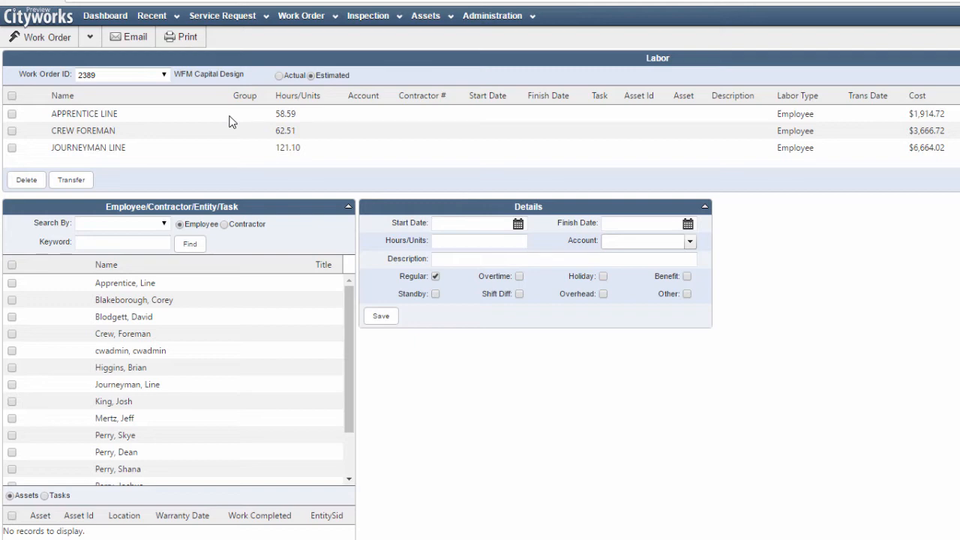
click(90, 37)
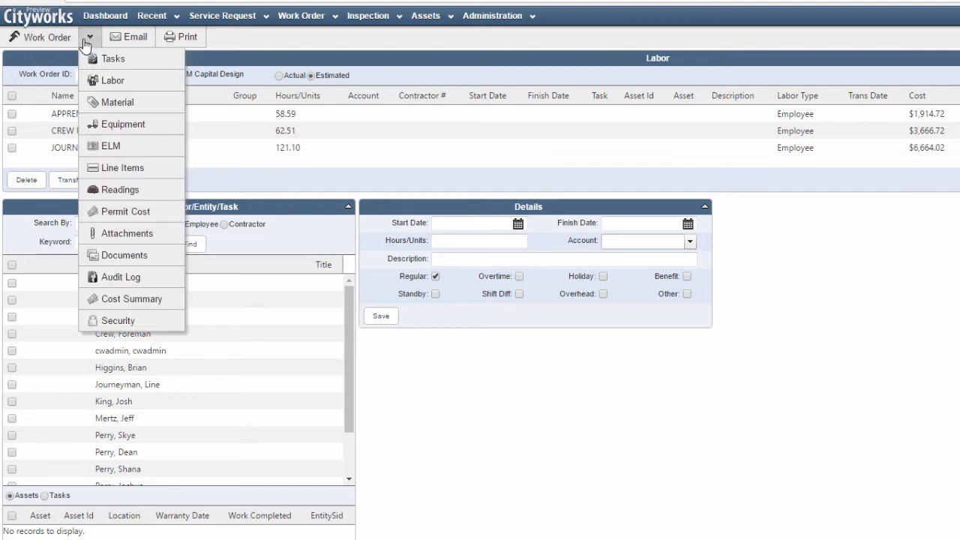
- Review estimated equipment (Bucket Truck $3,042.88, Line Truck $2,385.52) and return to the main form
click(123, 128)
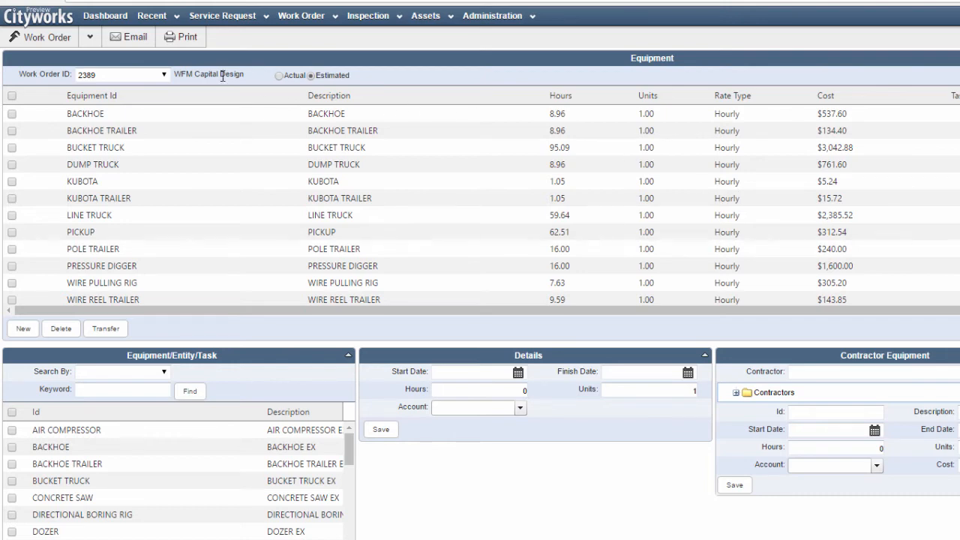
click(45, 37)
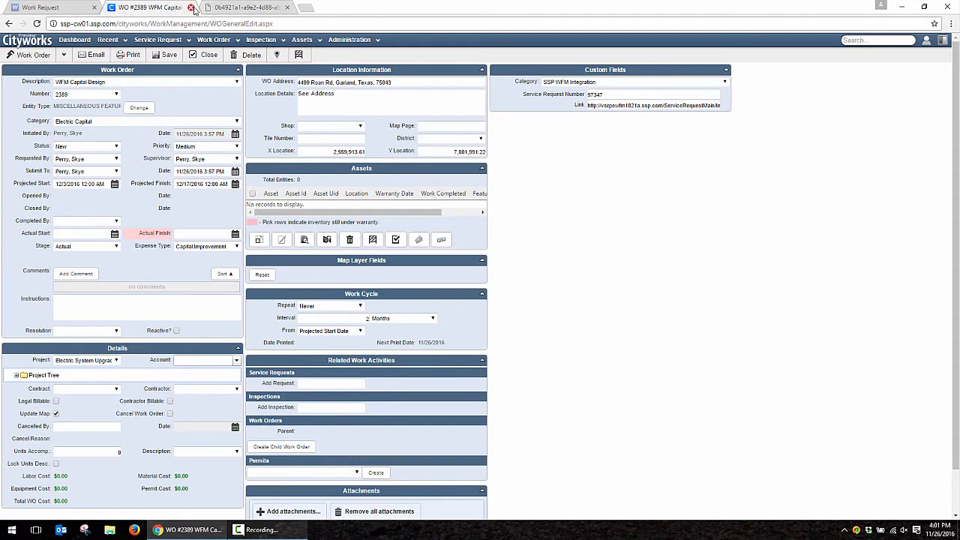
- Close the Cityworks tab and run Order/Dedicate Materials for the Default Designer Estimate
click(191, 8)
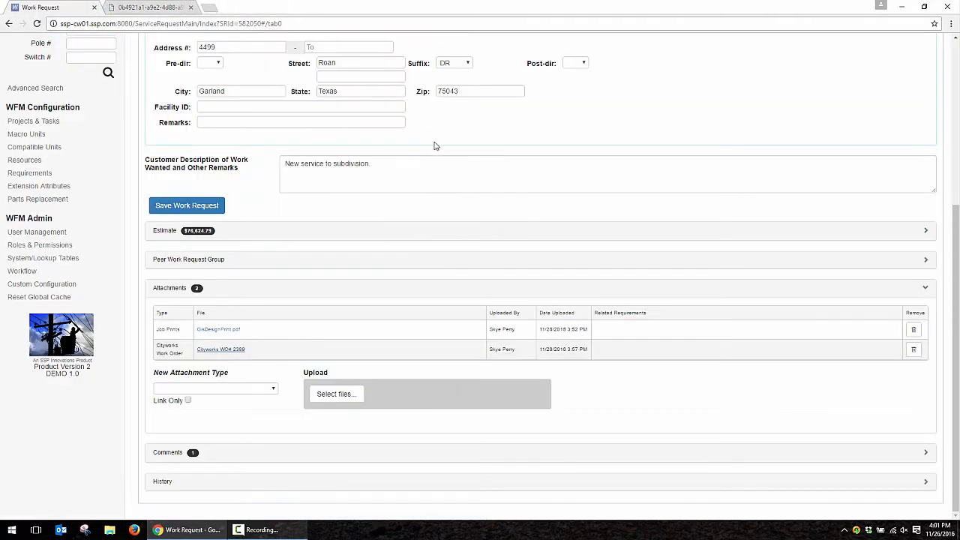
click(459, 163)
scroll(460, 164, up, 5)
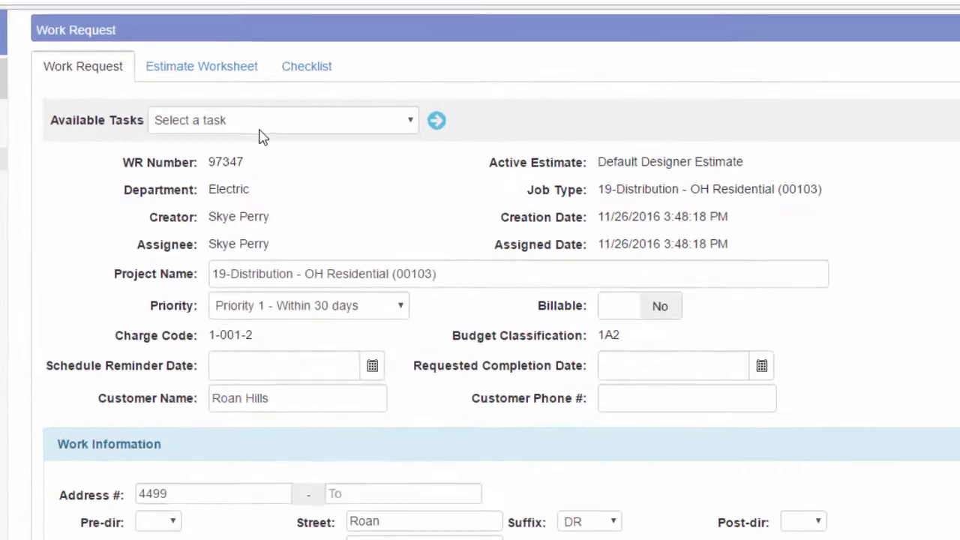
click(269, 94)
click(251, 237)
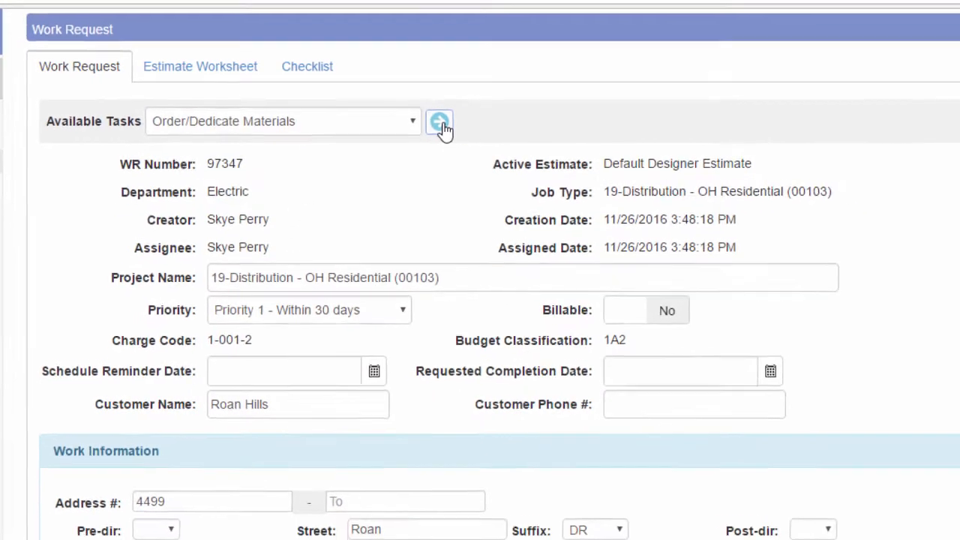
click(453, 126)
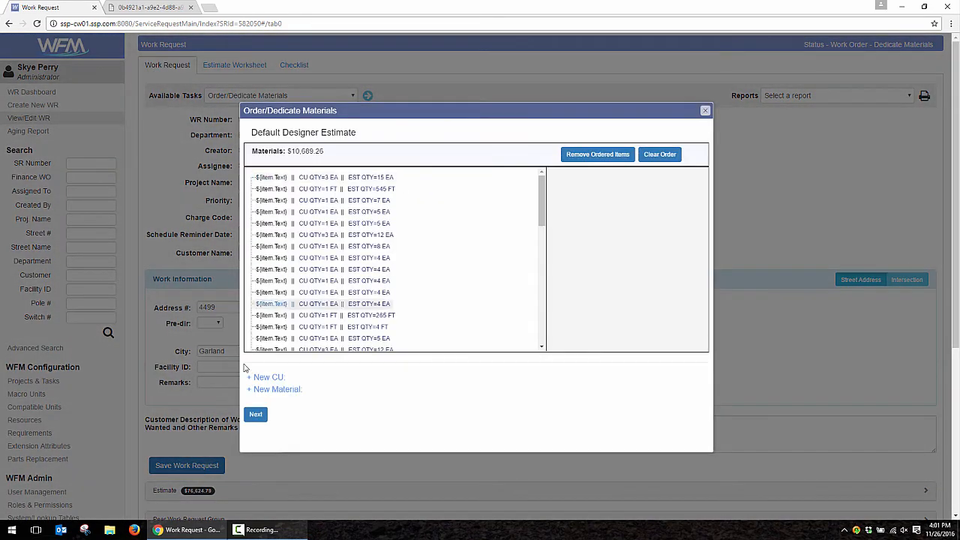
- Submit a Full Order, Routine priority, due 12/6/2016, to Dock 1, Shed 2
click(255, 415)
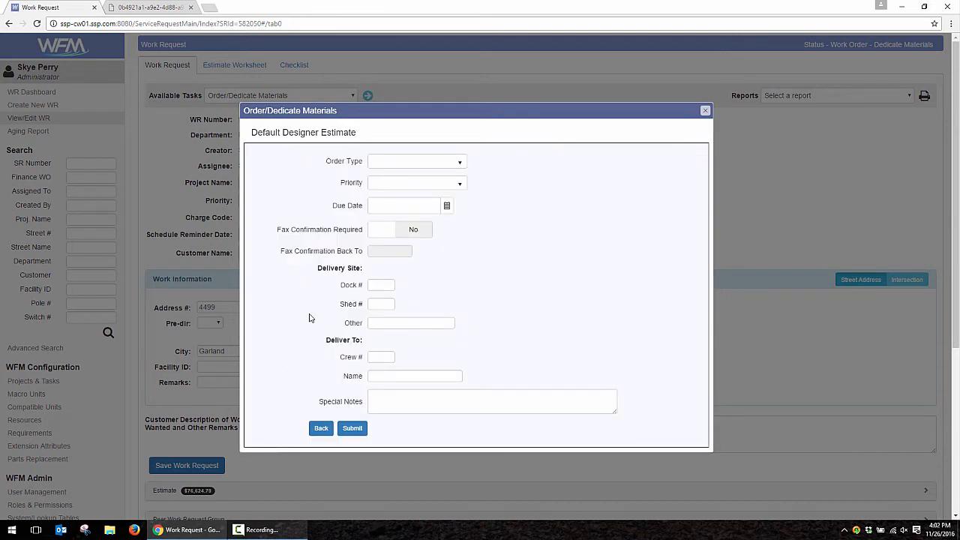
click(456, 162)
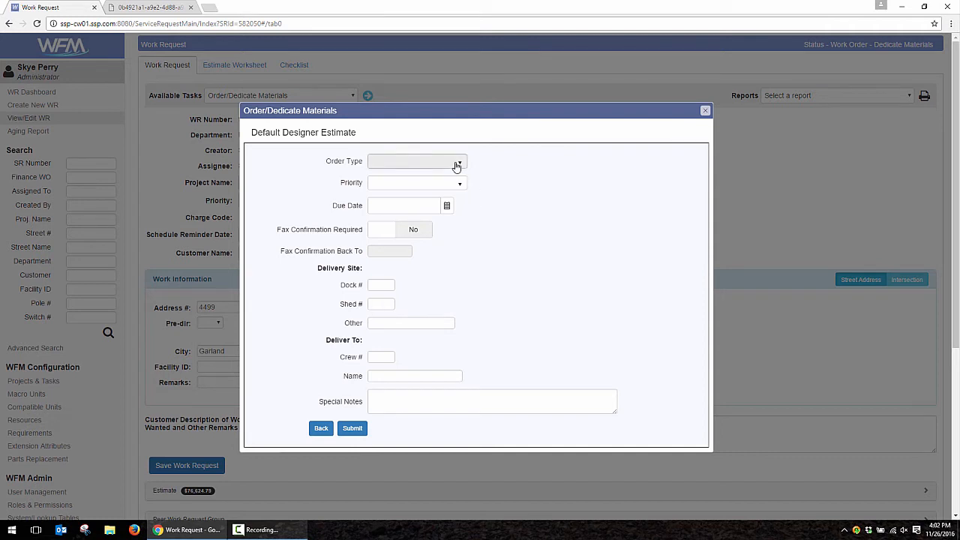
click(429, 190)
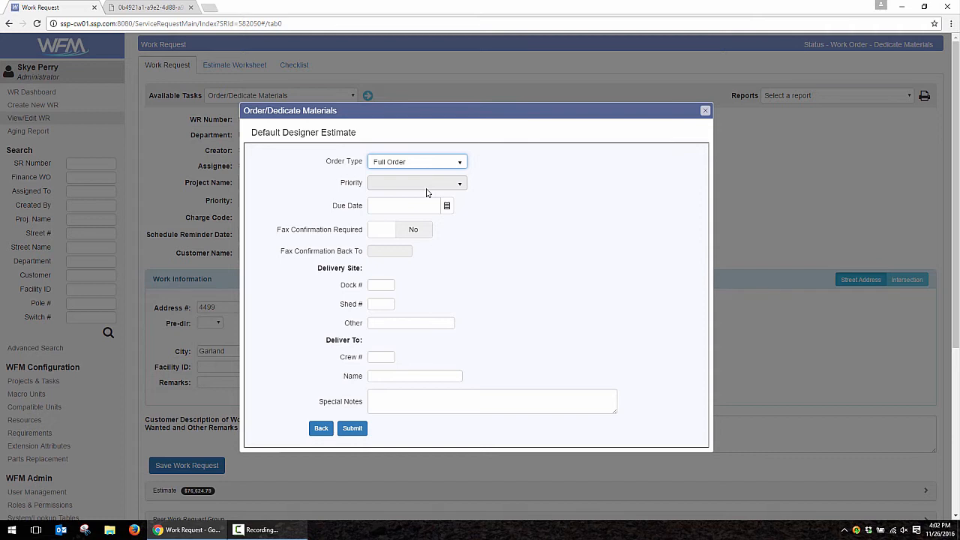
click(426, 184)
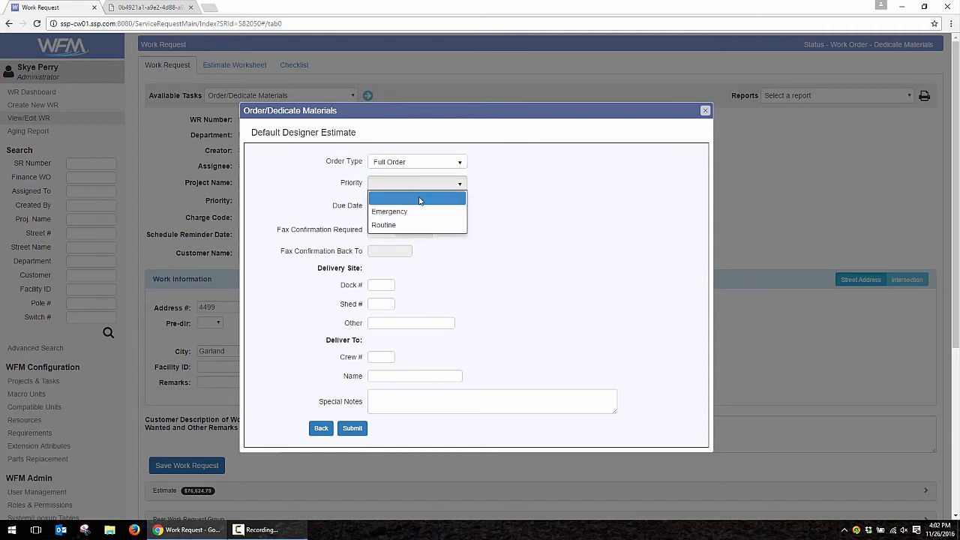
click(405, 225)
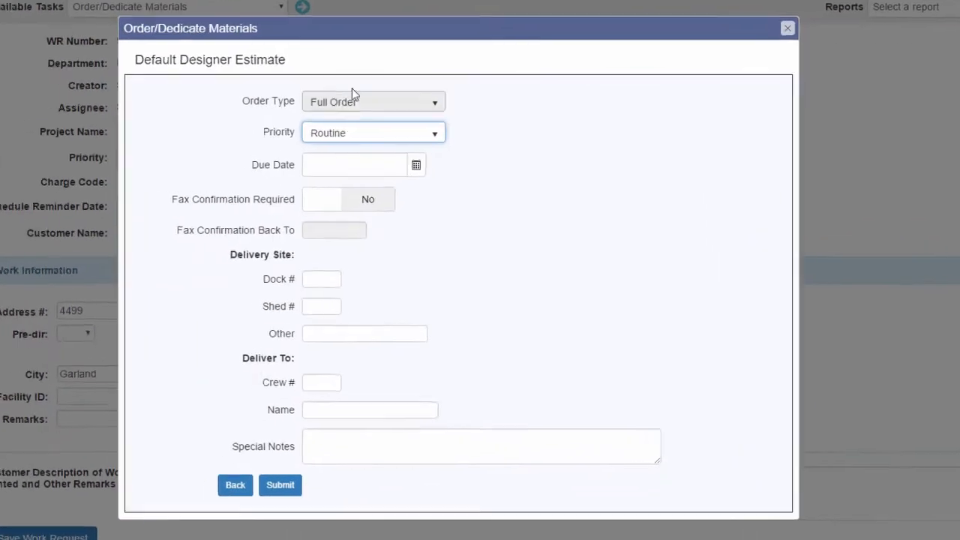
click(416, 167)
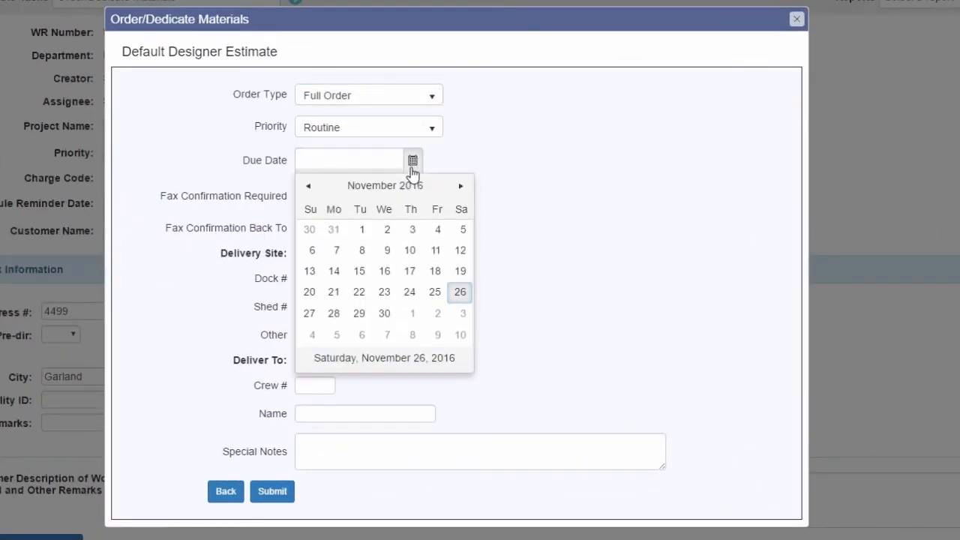
click(361, 336)
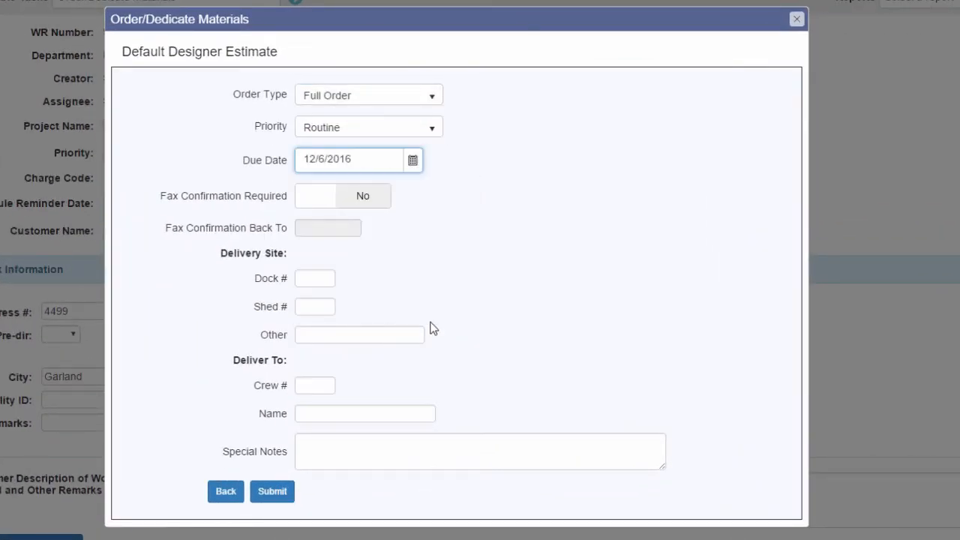
click(324, 275)
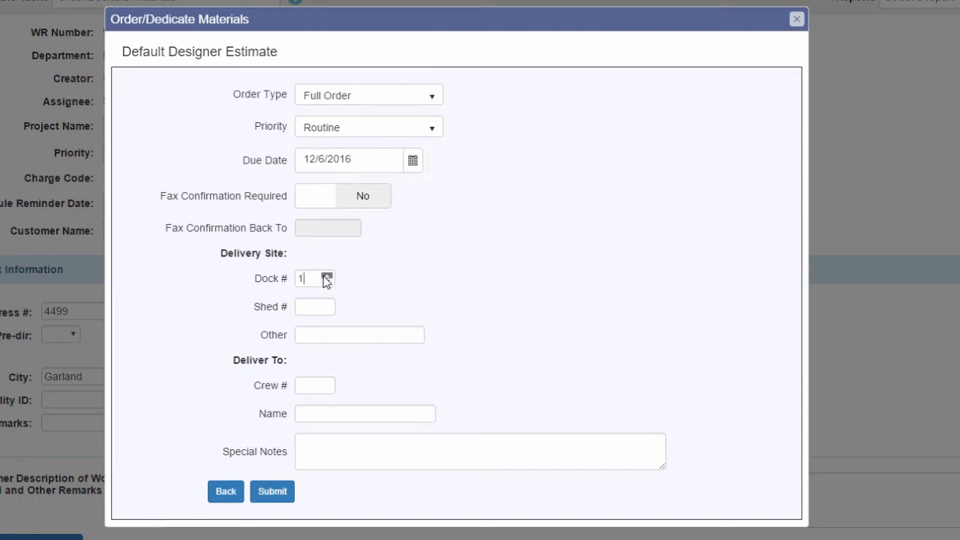
click(306, 304)
text(2)
click(272, 491)
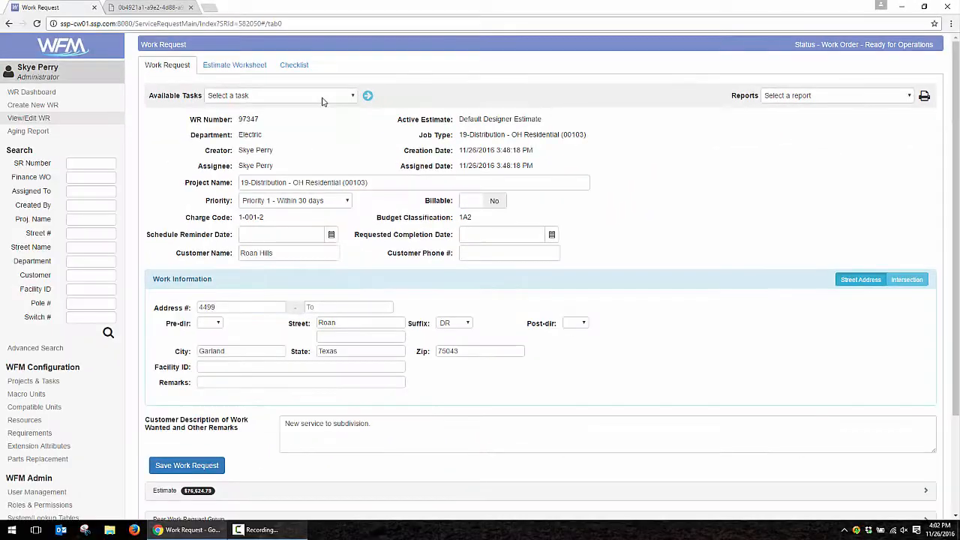
- Run the Assign to Crew task for work request 97347
click(311, 95)
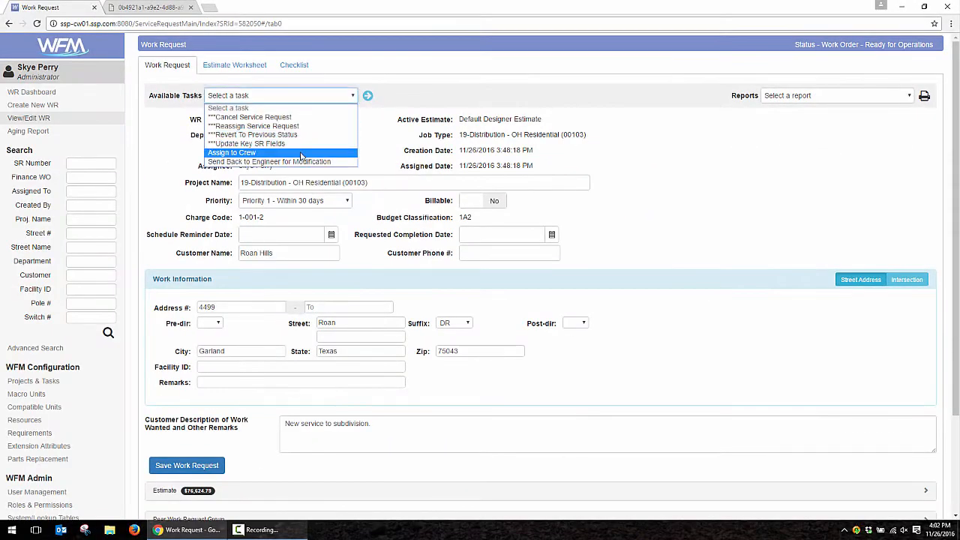
click(301, 153)
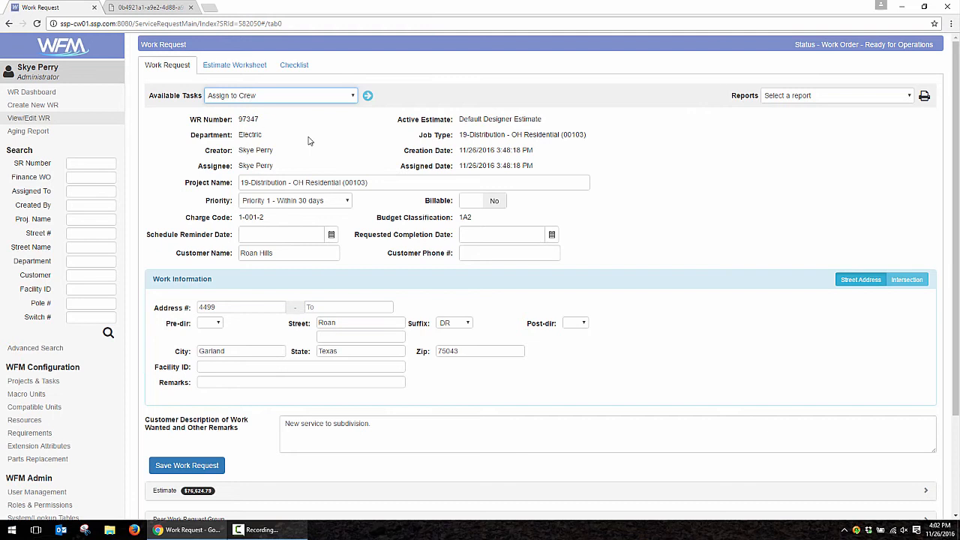
click(369, 96)
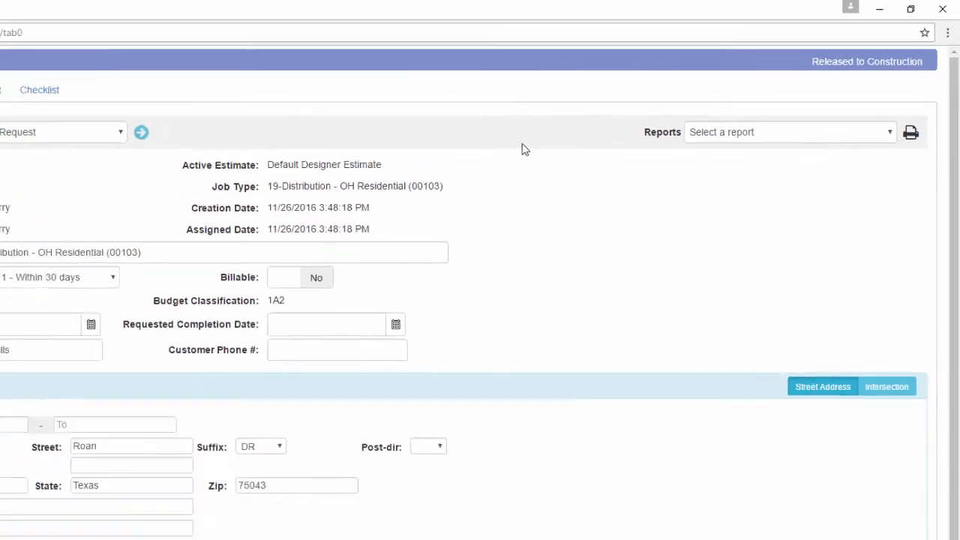
scroll(358, 306, down, 3)
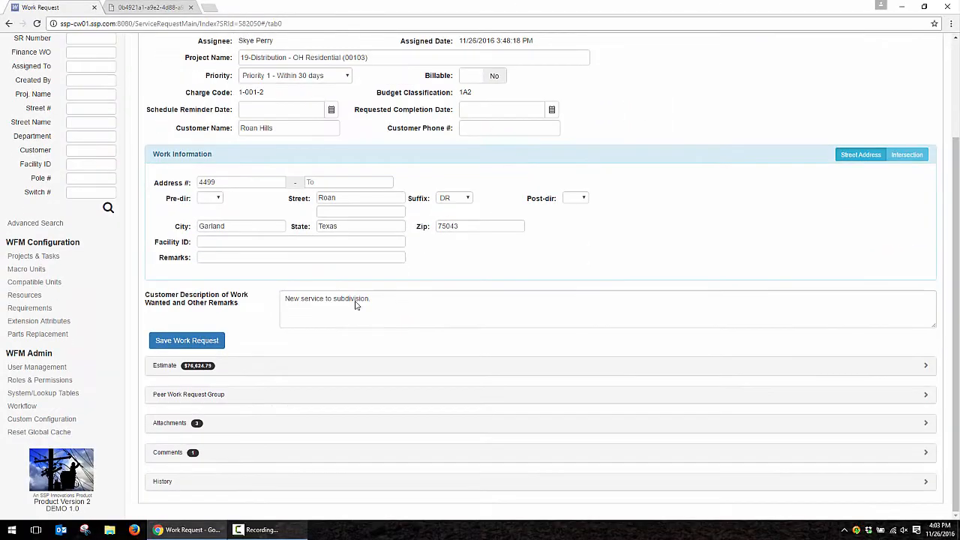
click(221, 428)
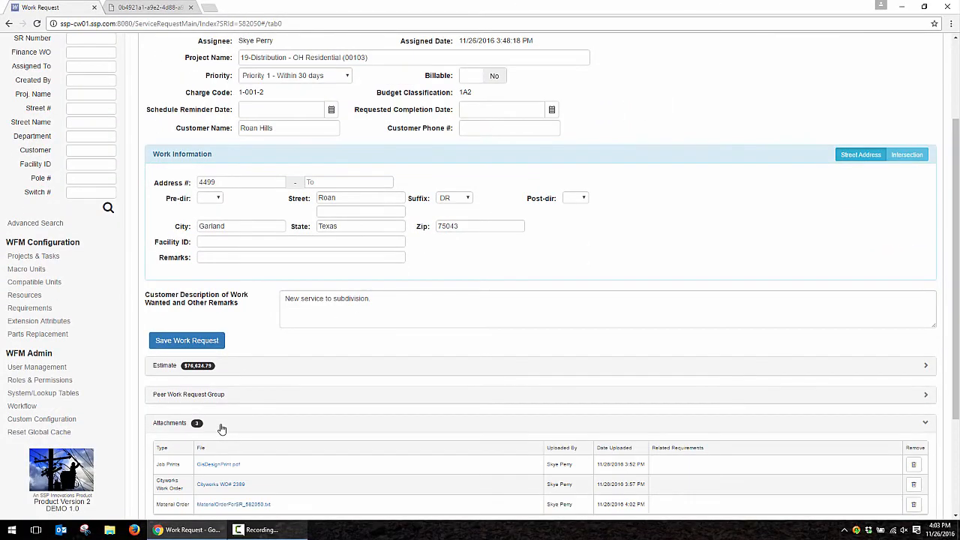
click(224, 370)
scroll(214, 384, down, 4)
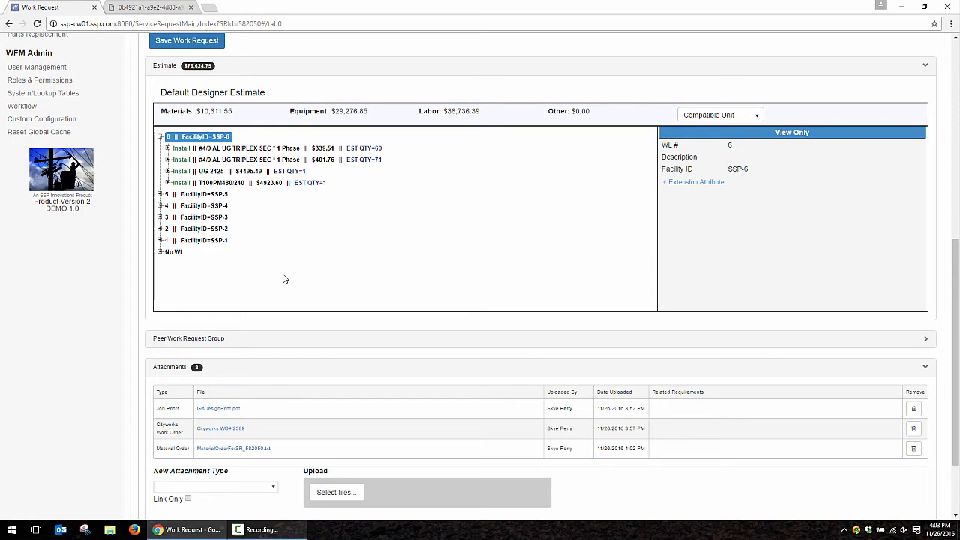
scroll(283, 278, up, 5)
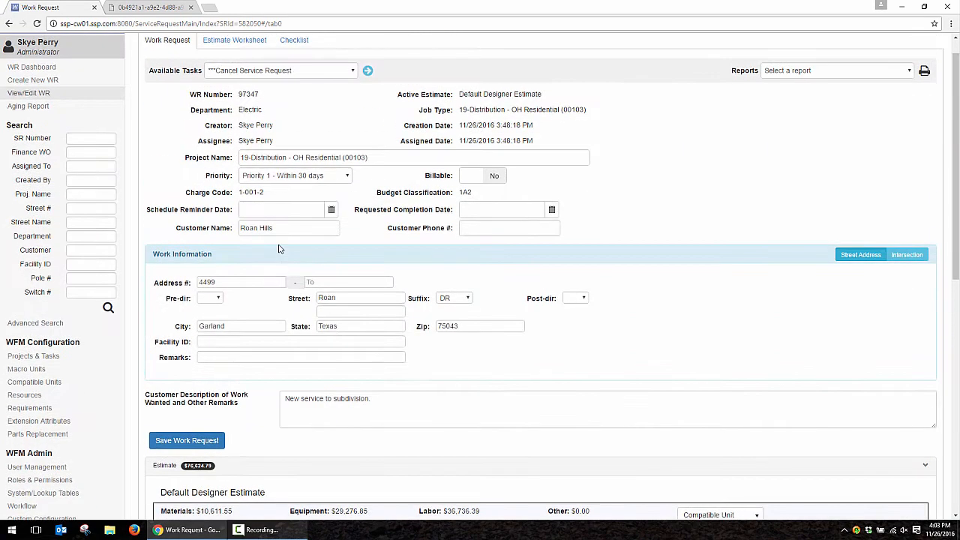
scroll(315, 264, up, 1)
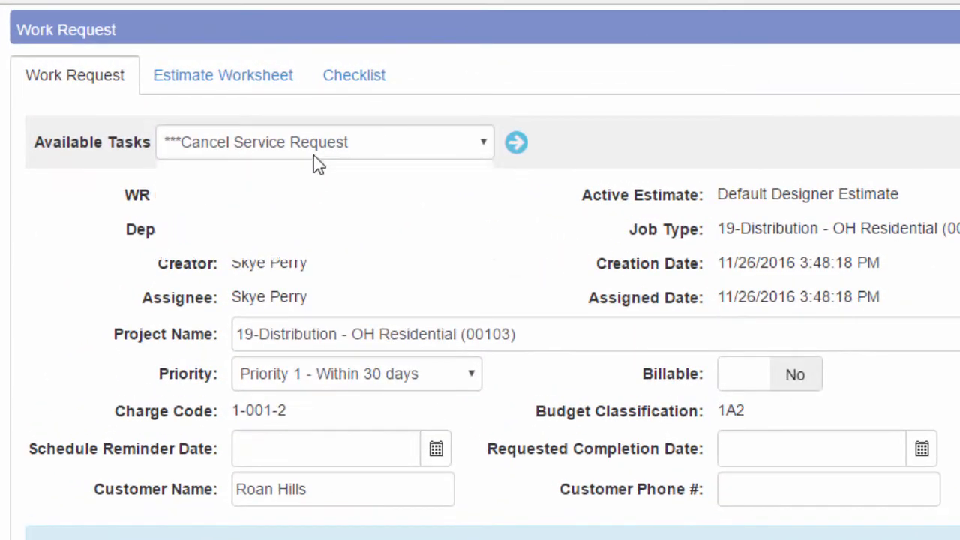
- Run the Complete Asbuilts task from Available Tasks to open the field completion dialog
click(277, 97)
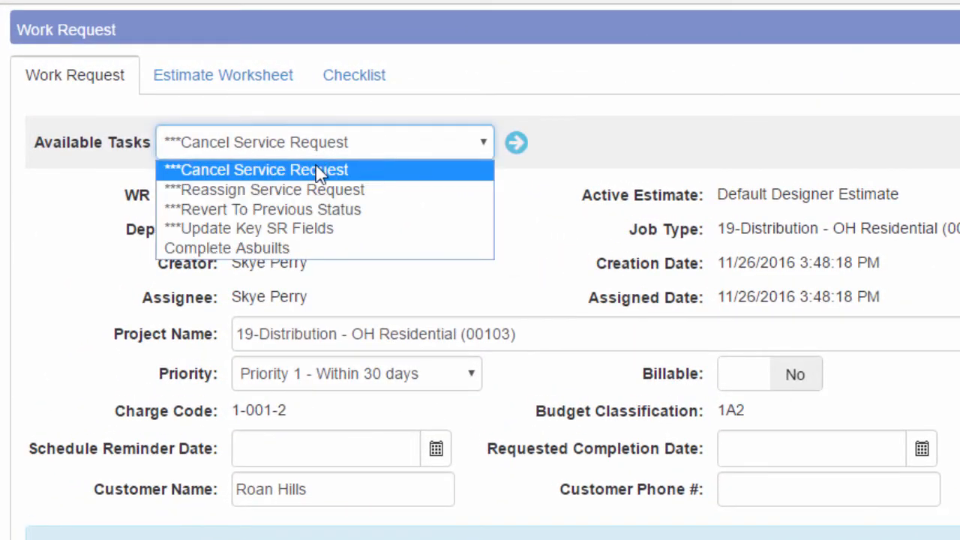
click(309, 253)
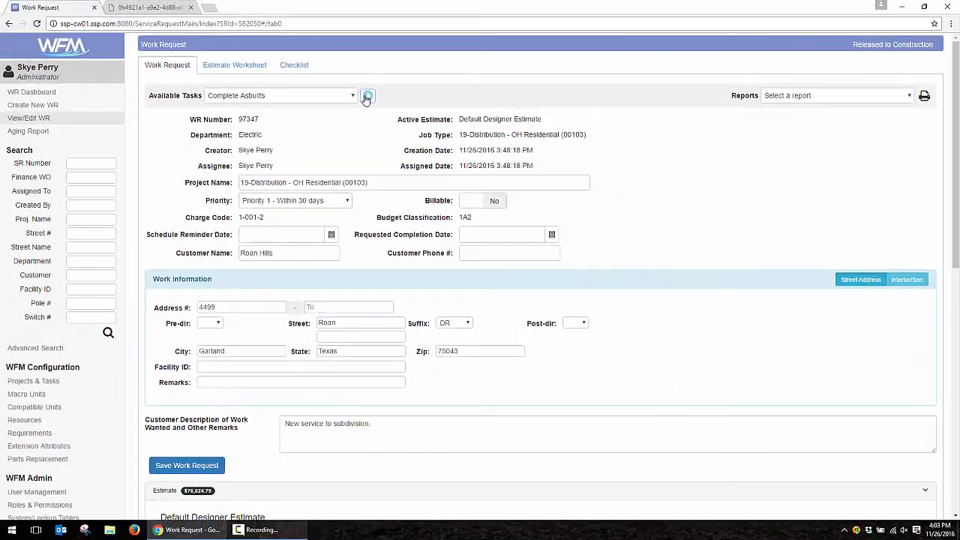
click(442, 119)
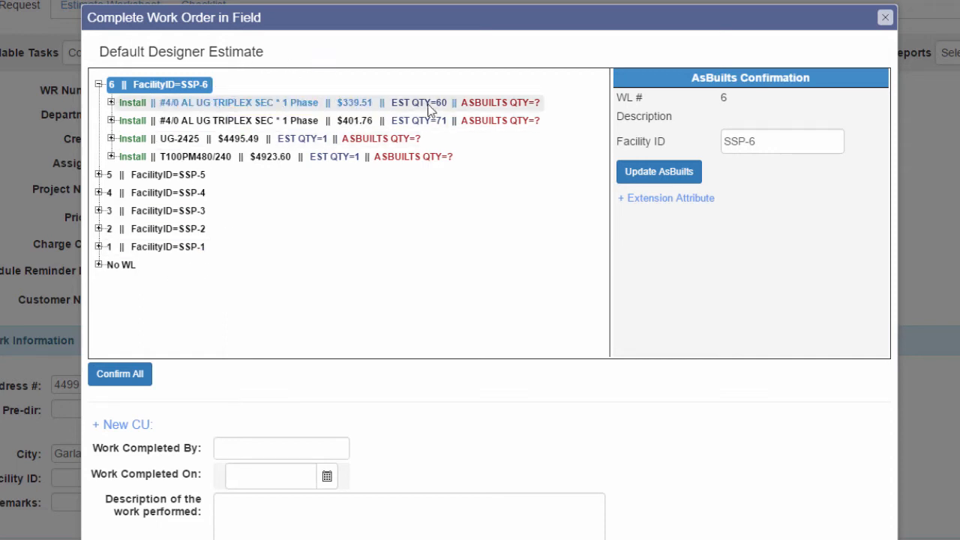
- Confirm as-built quantities of 70 and 80 for the two SSP-6 triplex CUs
click(455, 102)
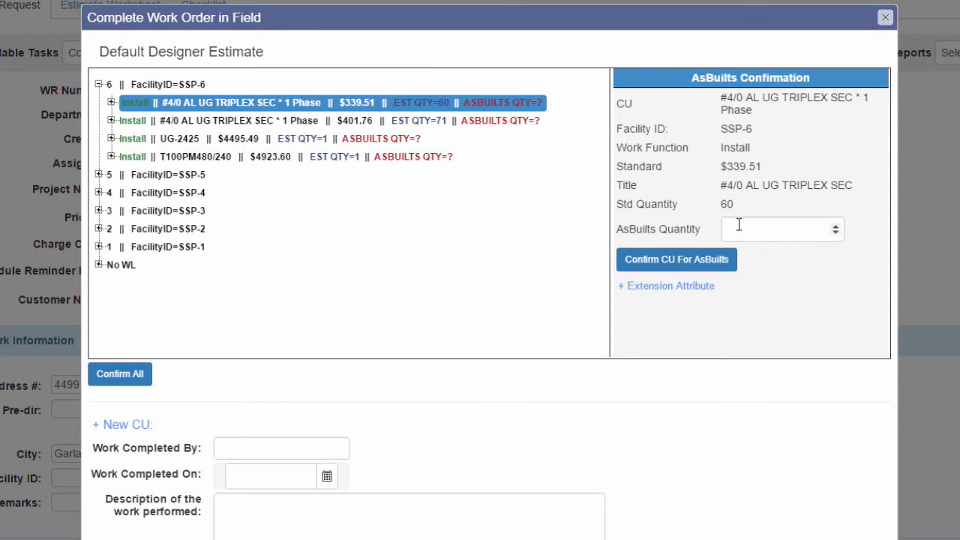
click(738, 228)
text(70)
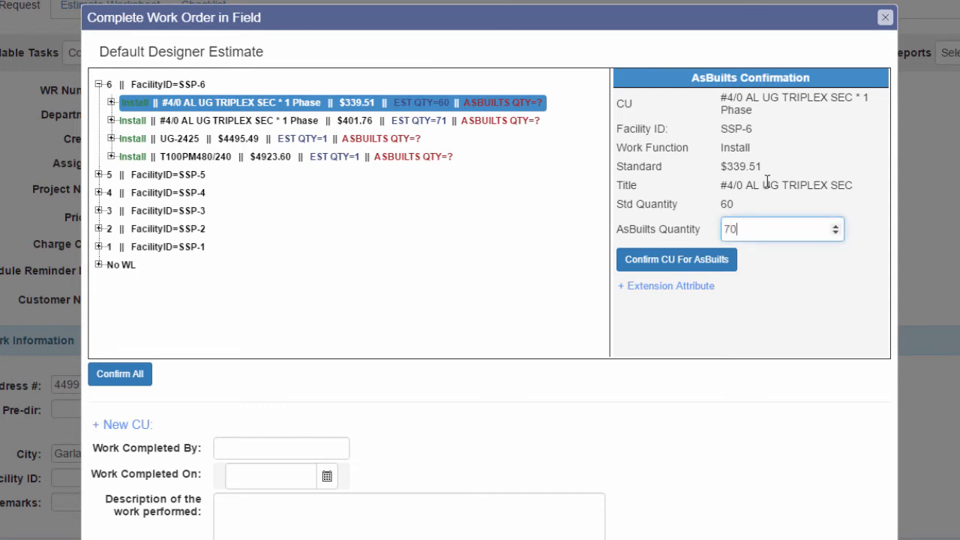
click(724, 262)
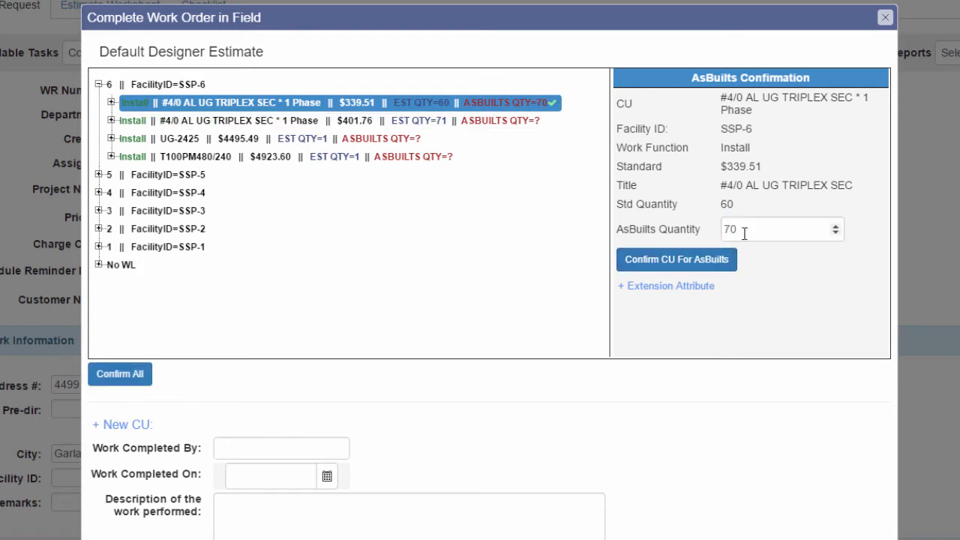
click(521, 122)
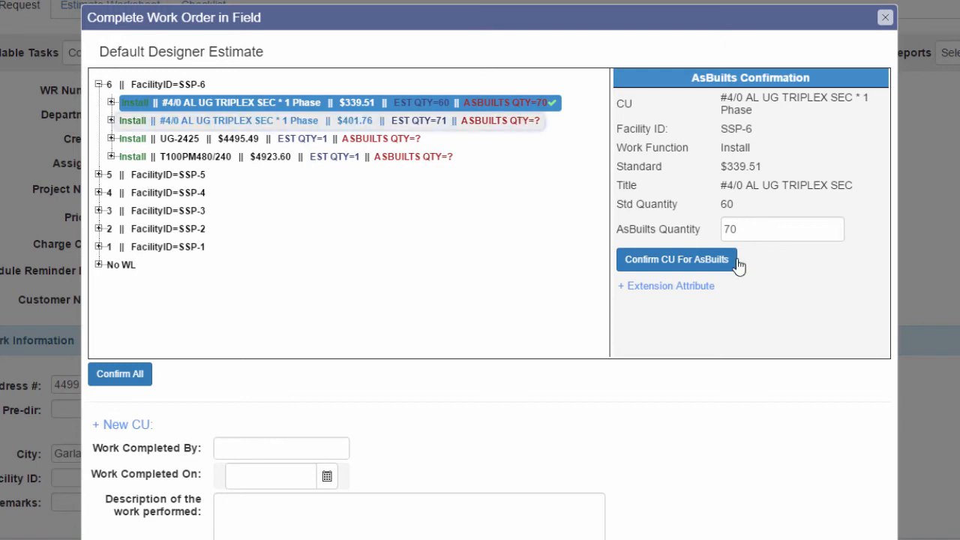
click(754, 230)
text(80)
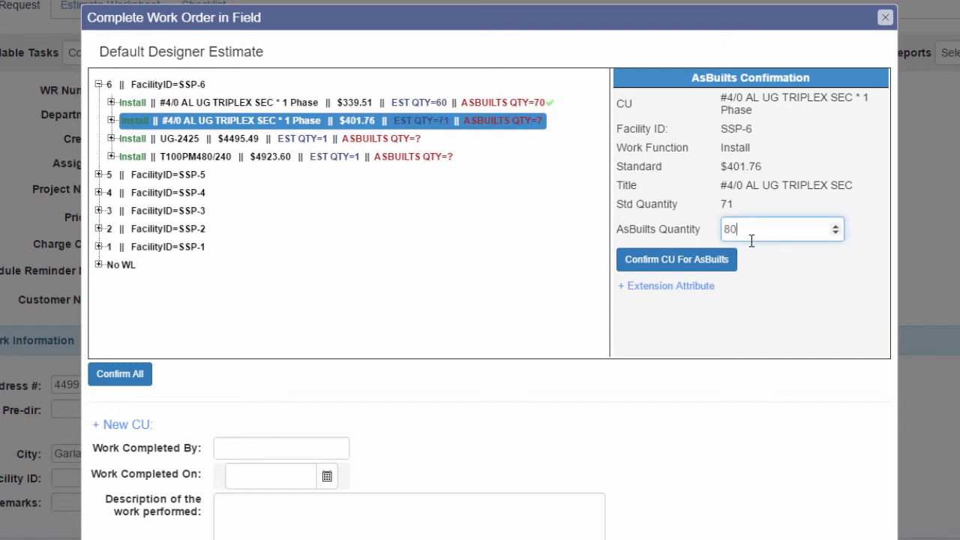
click(726, 260)
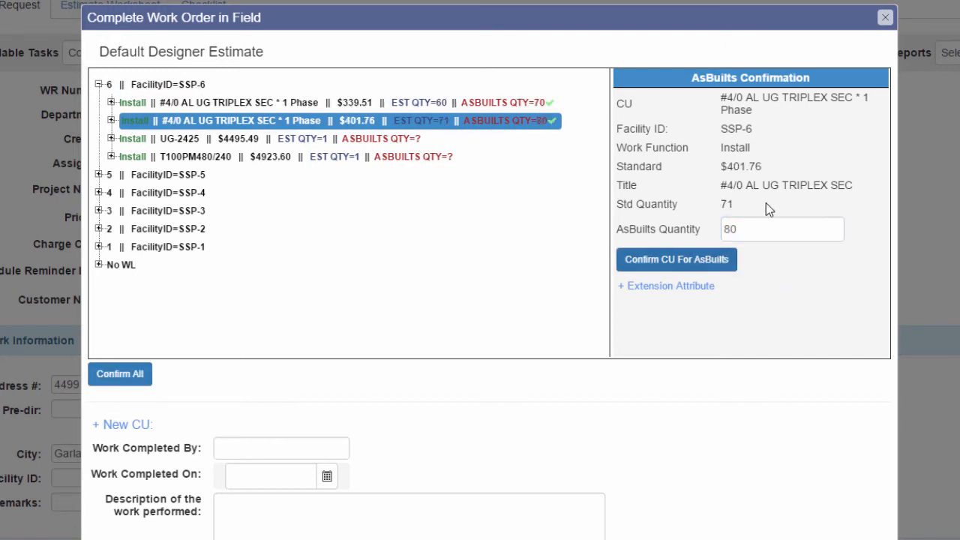
- Confirm an as-built quantity of 600 for the #4/0 ACSR CU under SSP-1
click(140, 250)
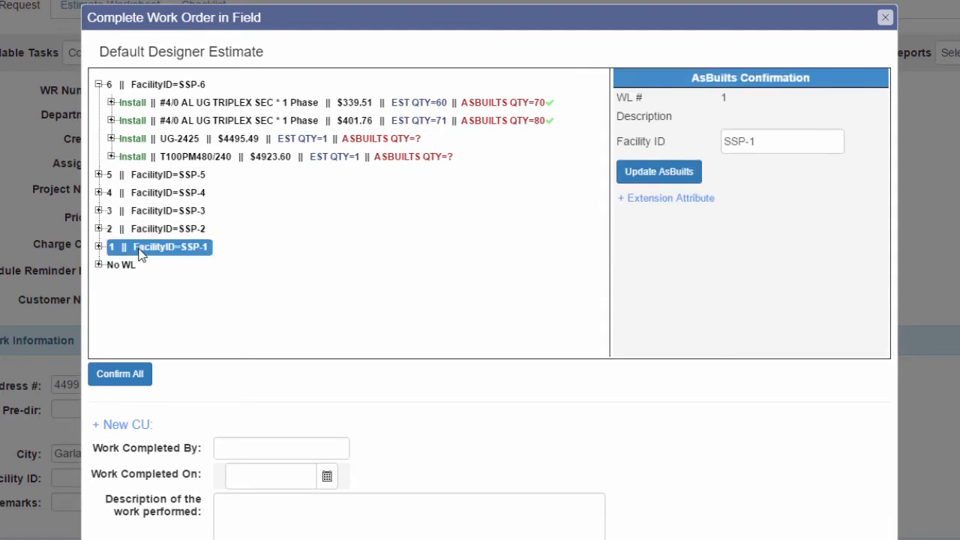
click(98, 247)
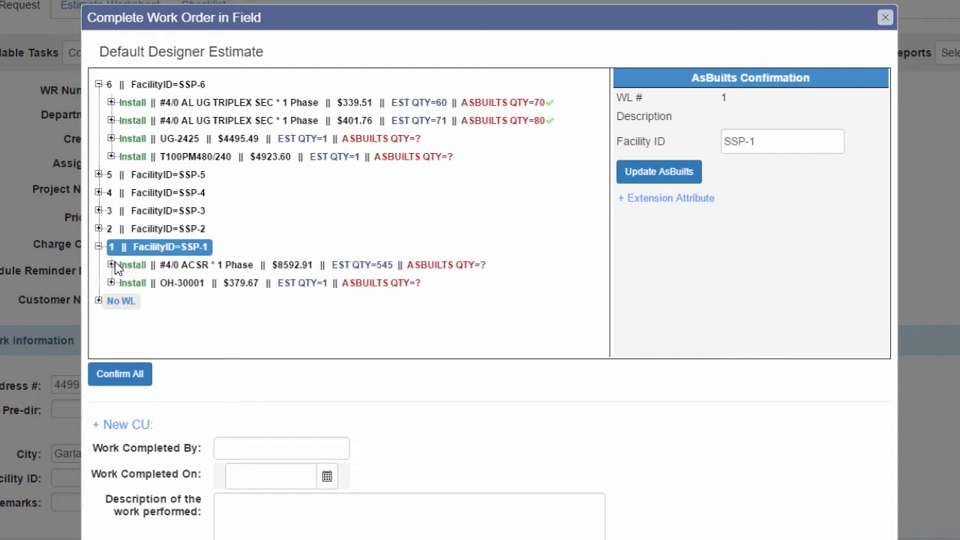
click(418, 267)
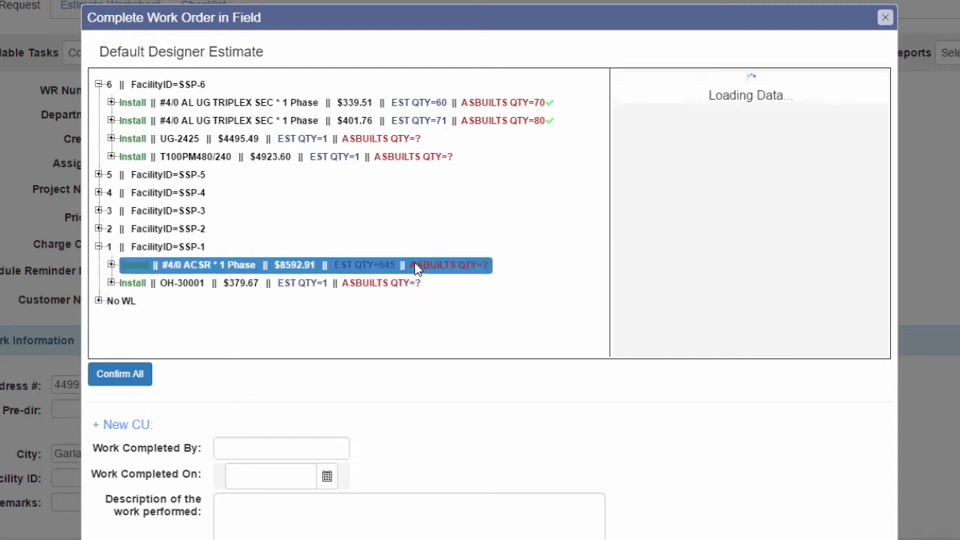
click(757, 219)
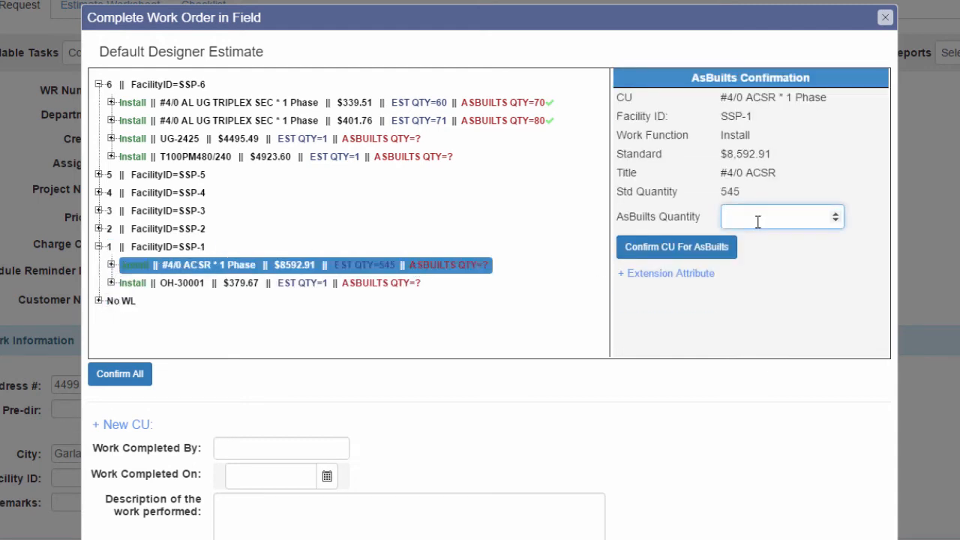
text(600)
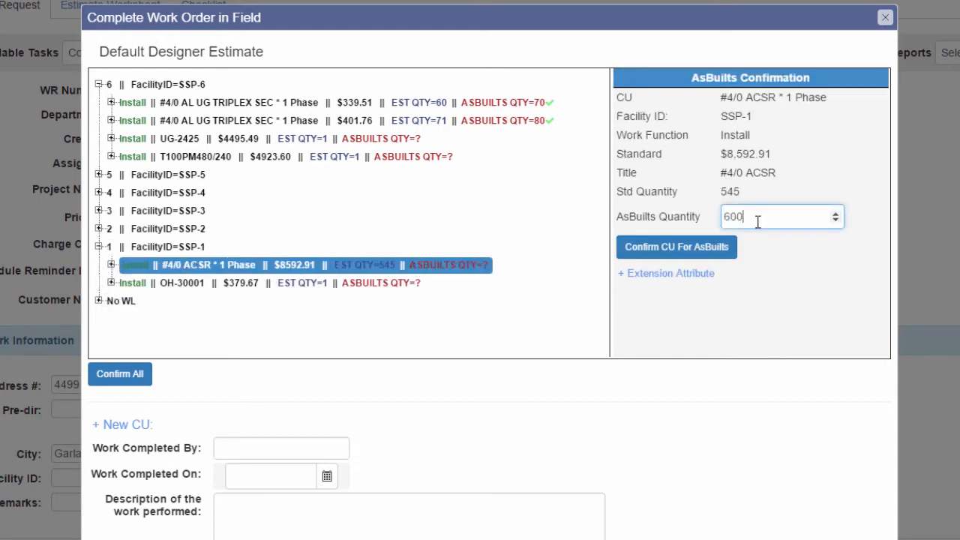
click(698, 251)
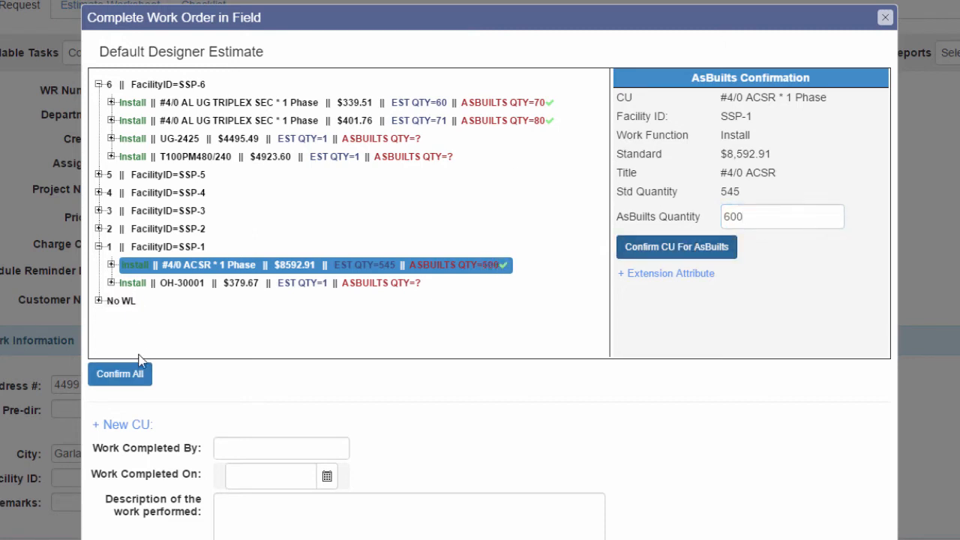
- Add an Install OH-1000 luminaire CU with quantity 1 to work location 1, then Confirm All
click(141, 425)
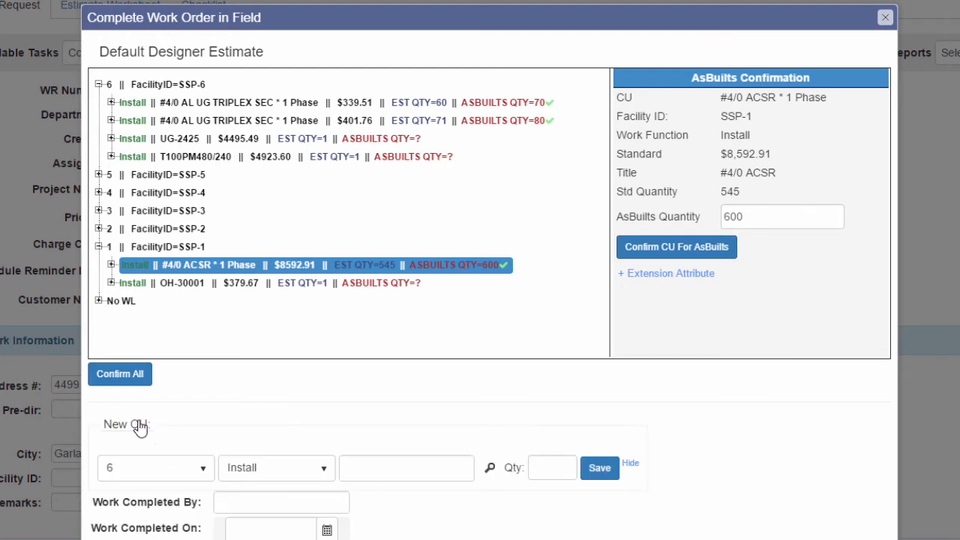
click(159, 469)
click(150, 539)
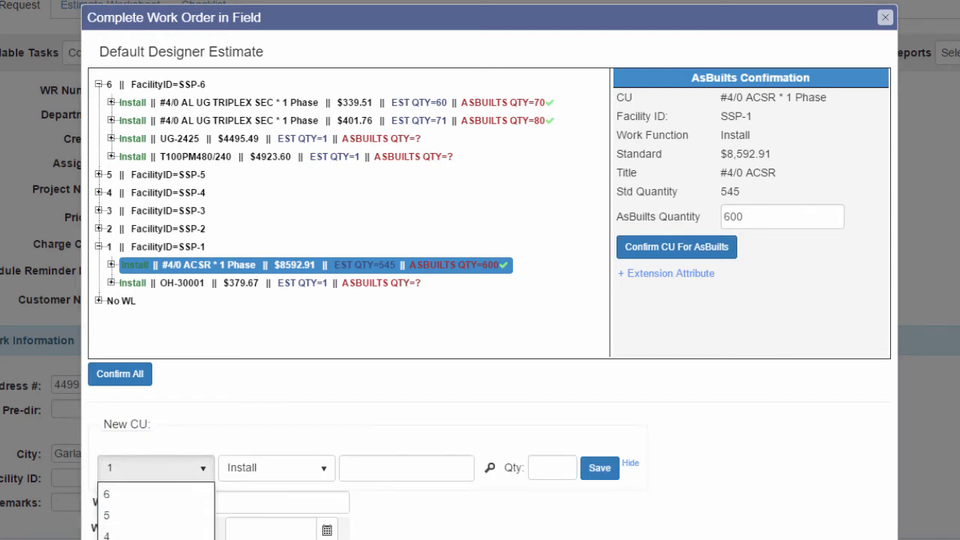
click(353, 467)
text(o)
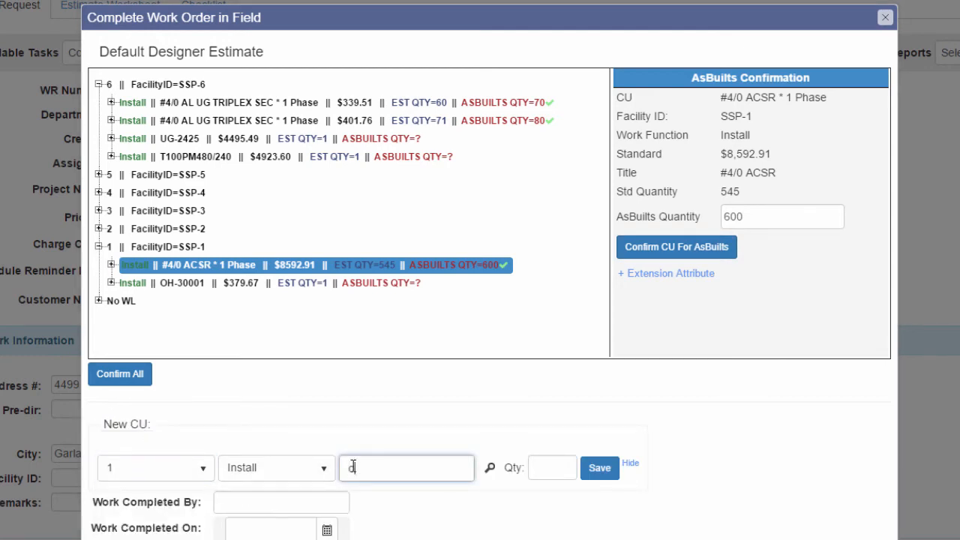
text(h-1000)
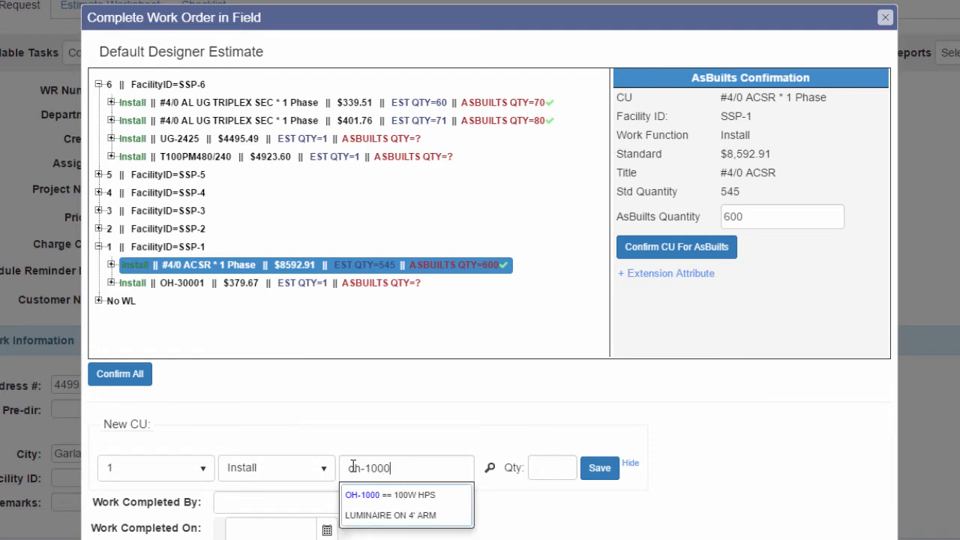
key(Down)
key(Return)
click(547, 464)
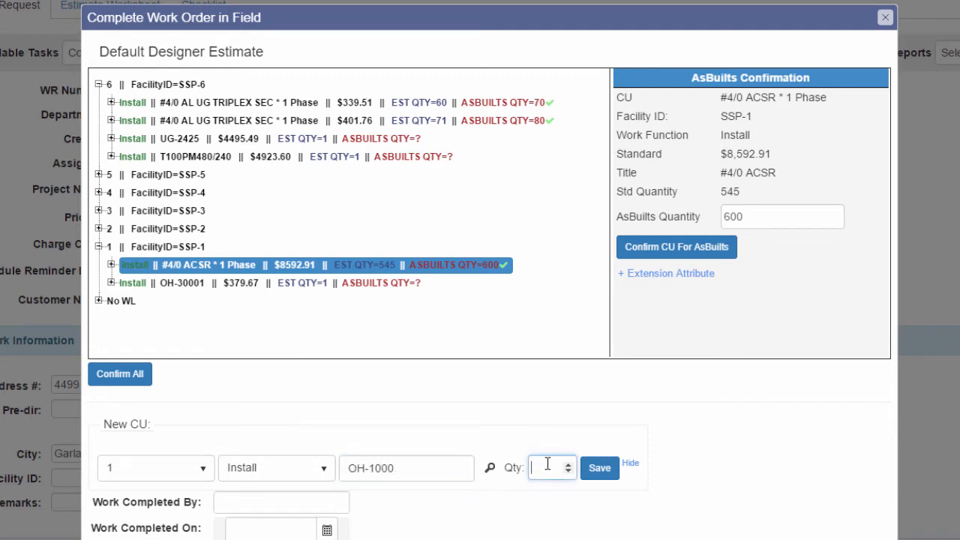
text(1)
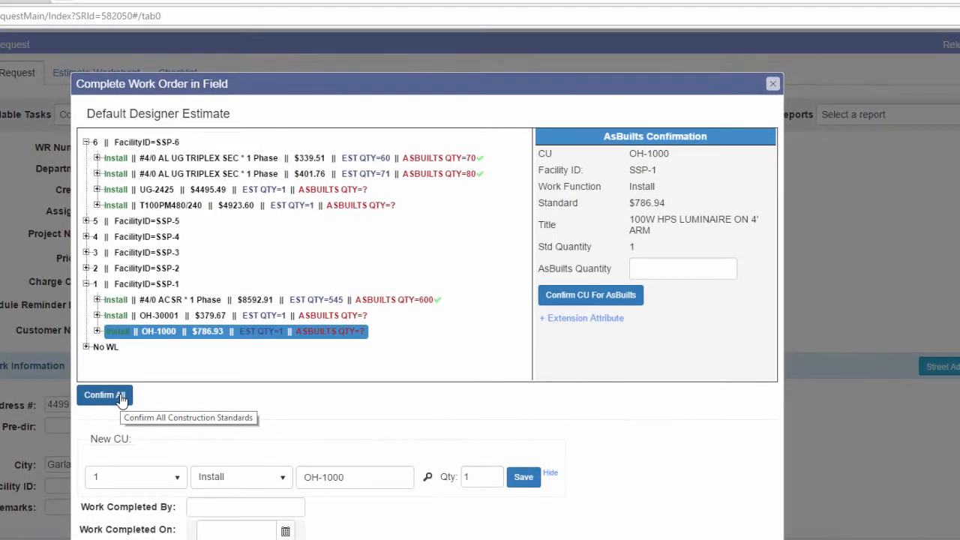
click(119, 396)
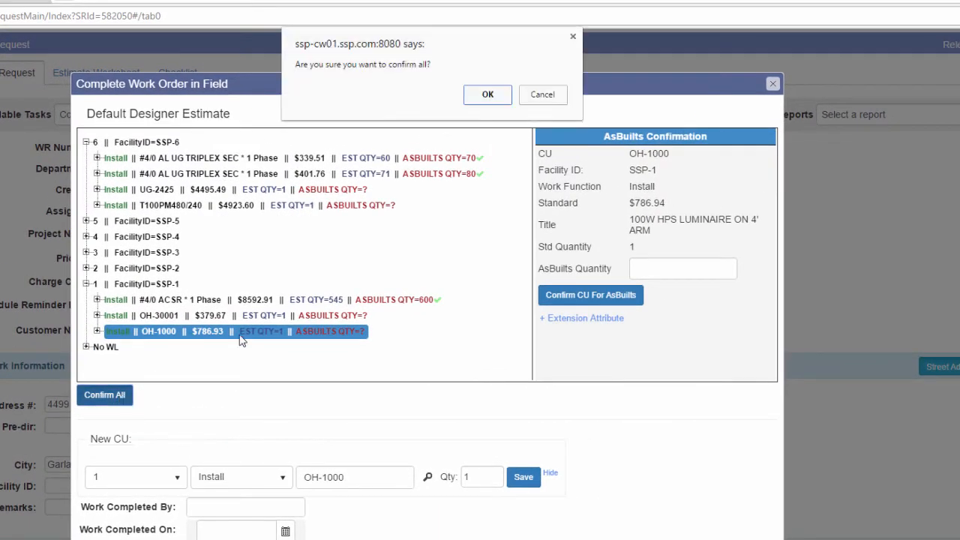
- Approve confirming all CUs, record who completed the work, and set completion date 12/9/2016
click(488, 94)
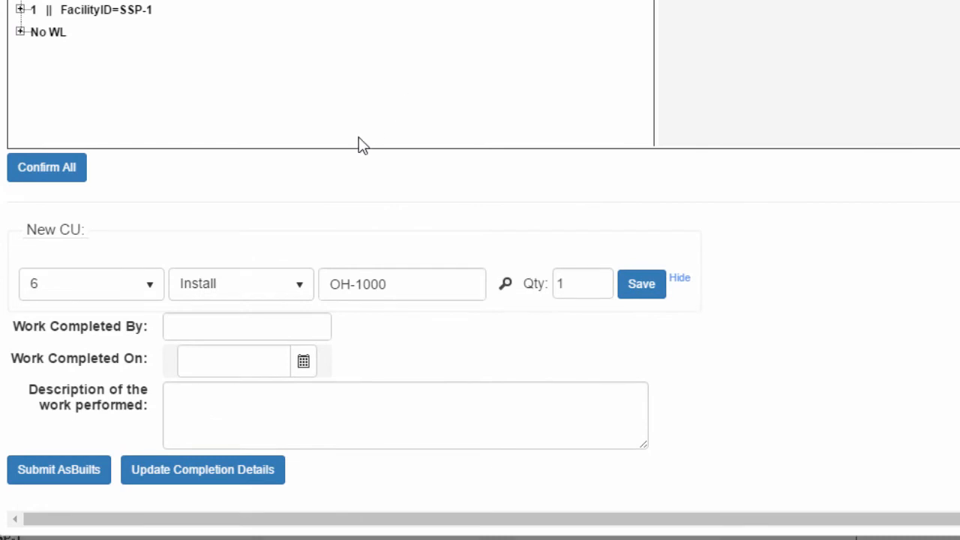
click(236, 321)
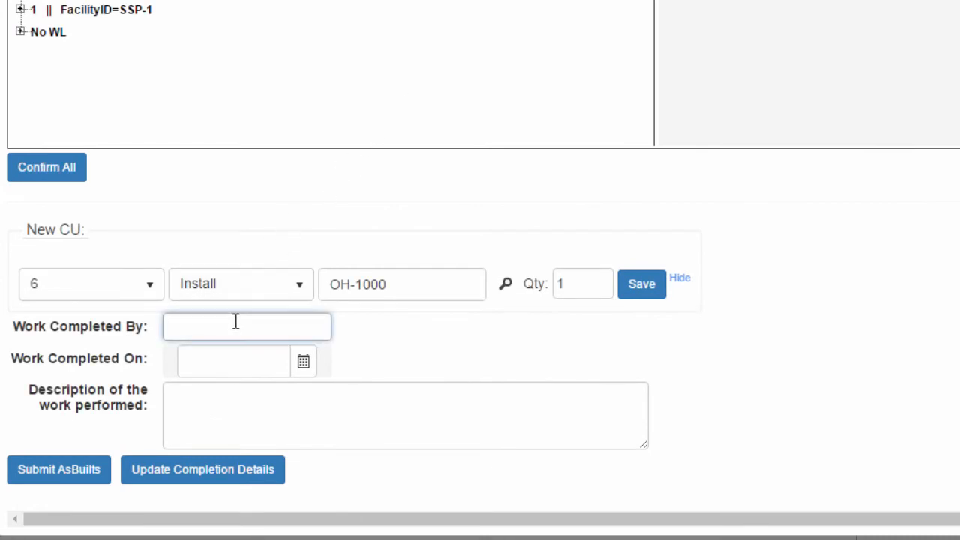
text(The Crew Perryu)
key(BackSpace)
click(300, 370)
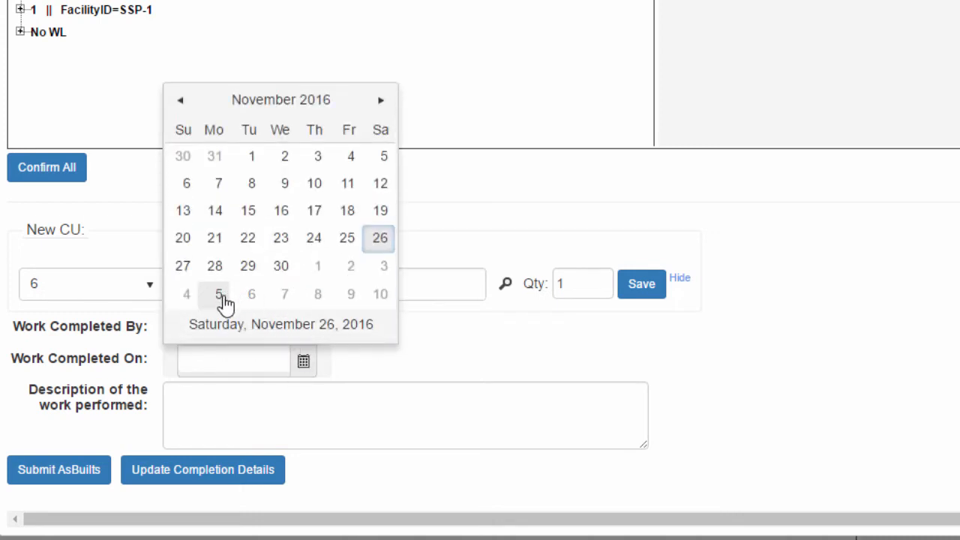
click(351, 295)
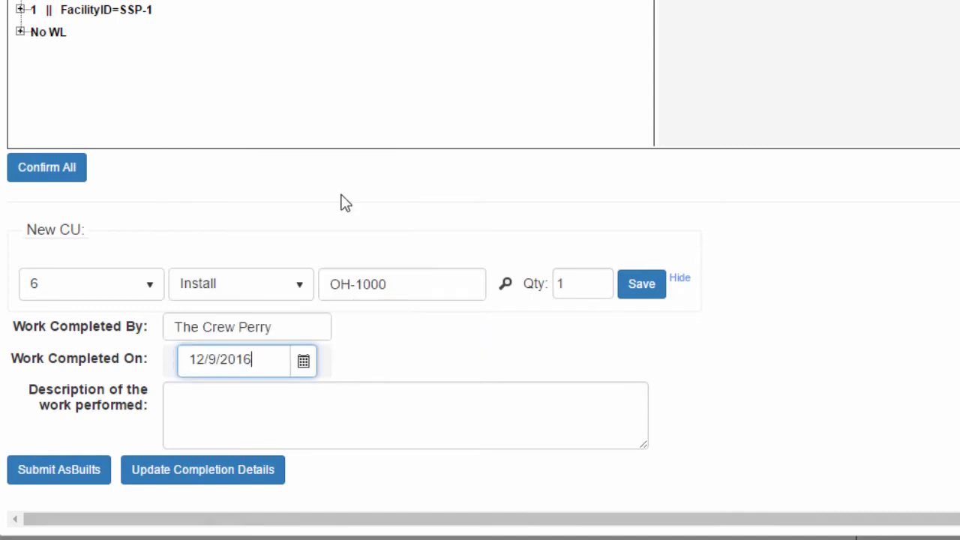
- Describe the work as 'Complete as designed, added a new SL to WL 1' and submit the as-builts
click(267, 404)
text(Compl)
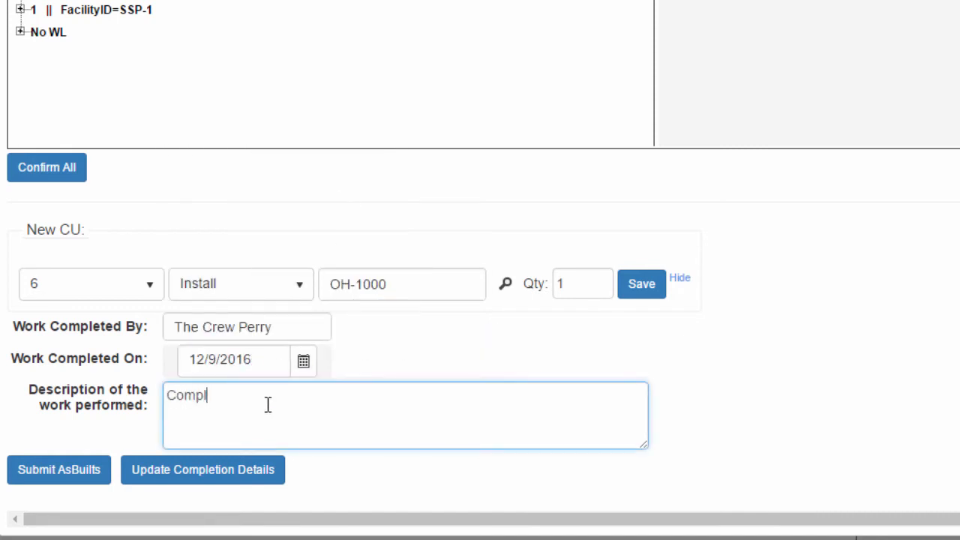
text(ete as designed, a)
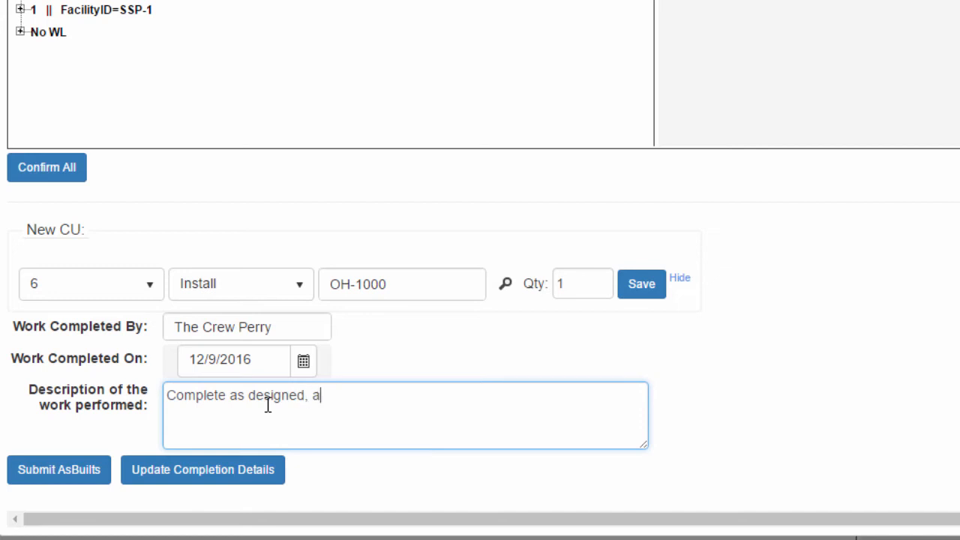
text(dded a new SL to )
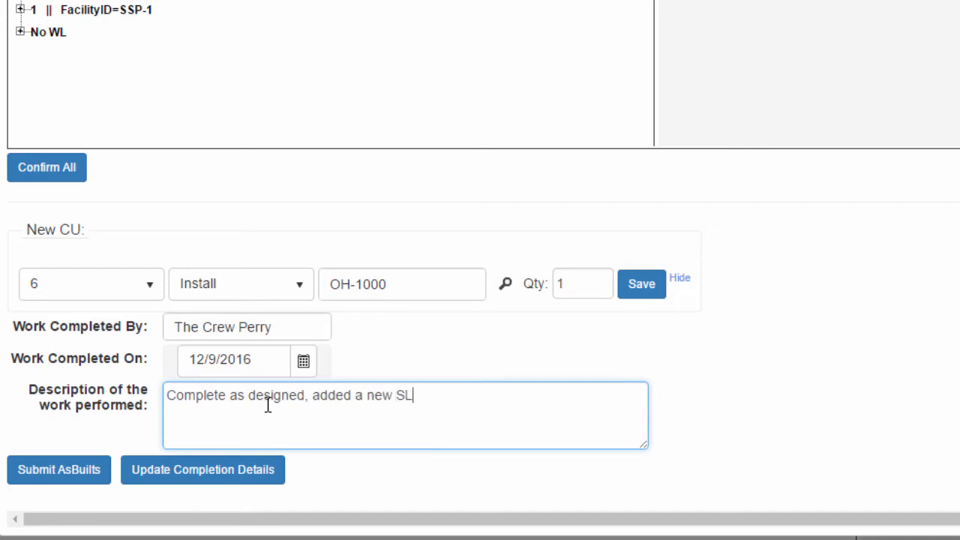
text(WL 1)
click(75, 478)
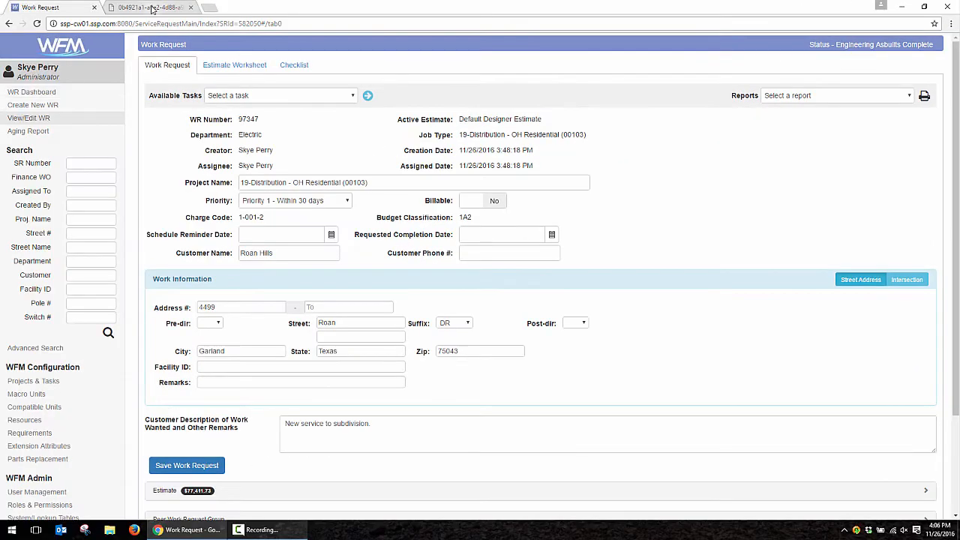
- Review the GisDesignPrint.pdf map, then close that tab
click(152, 8)
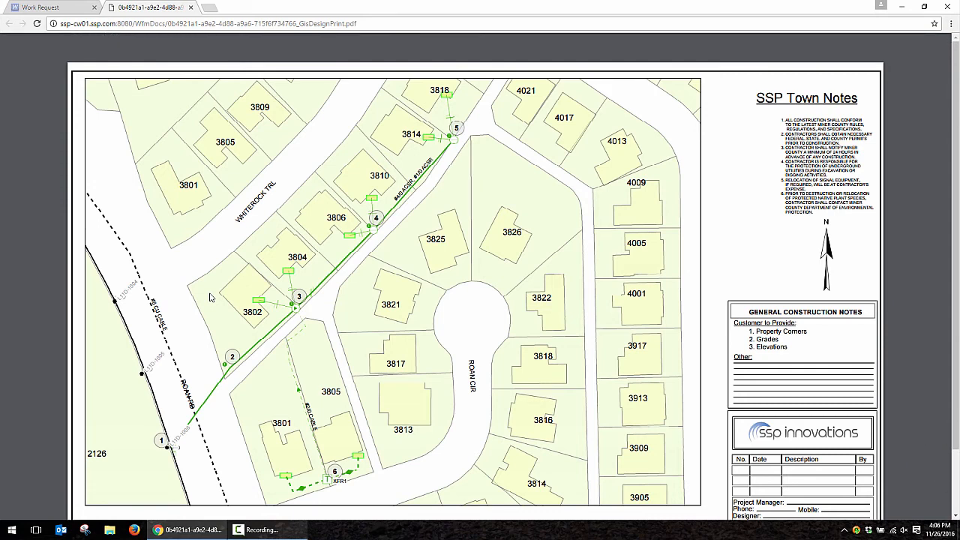
click(191, 8)
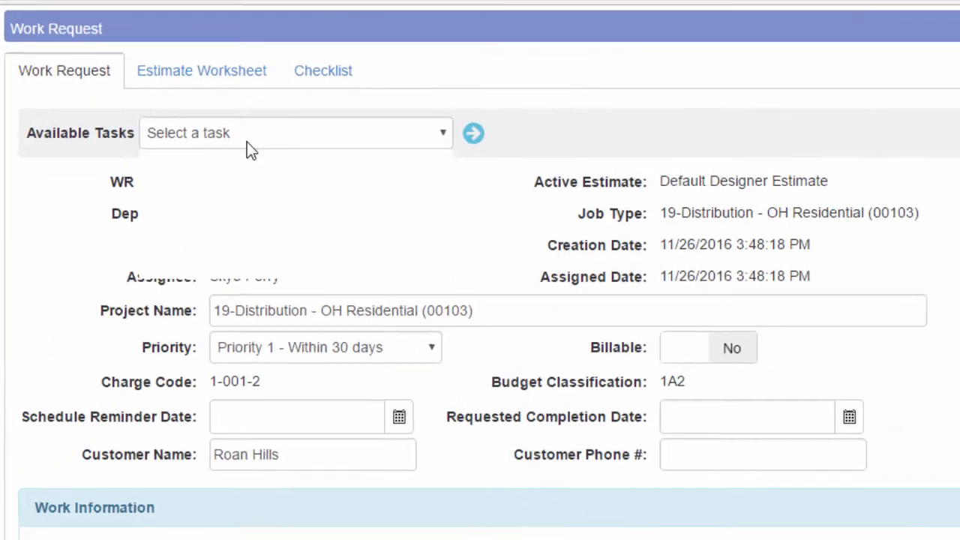
- Run Send As-Builts to Cityworks and expand the work request's Attachments list
click(246, 141)
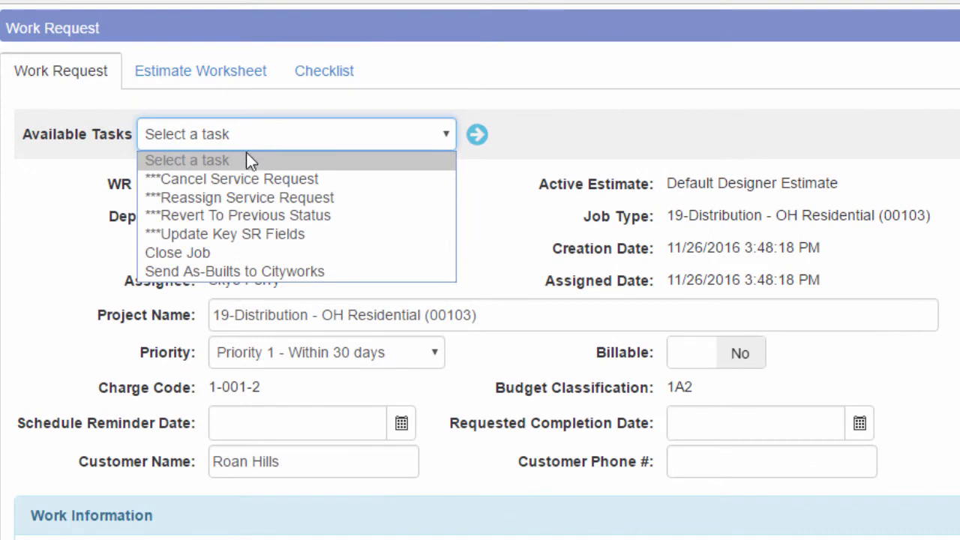
click(259, 272)
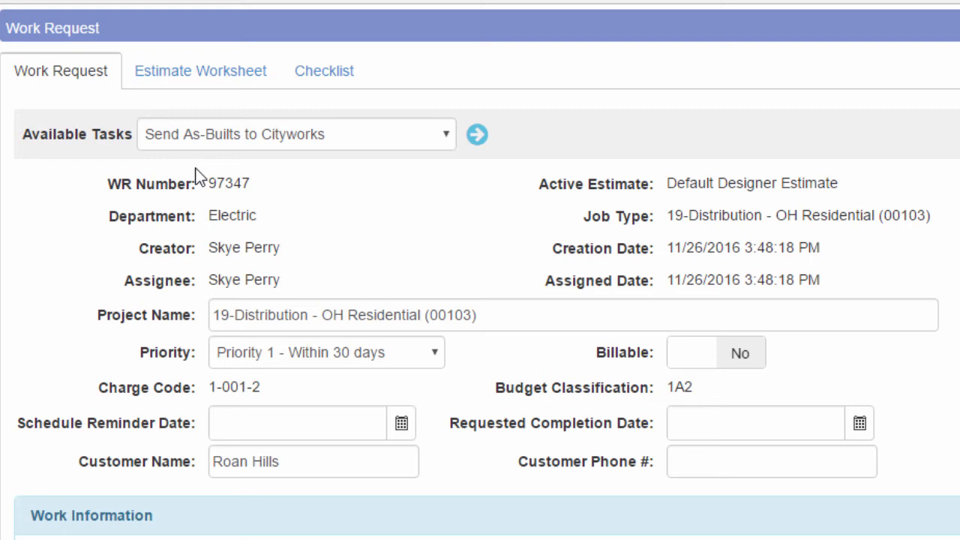
click(476, 134)
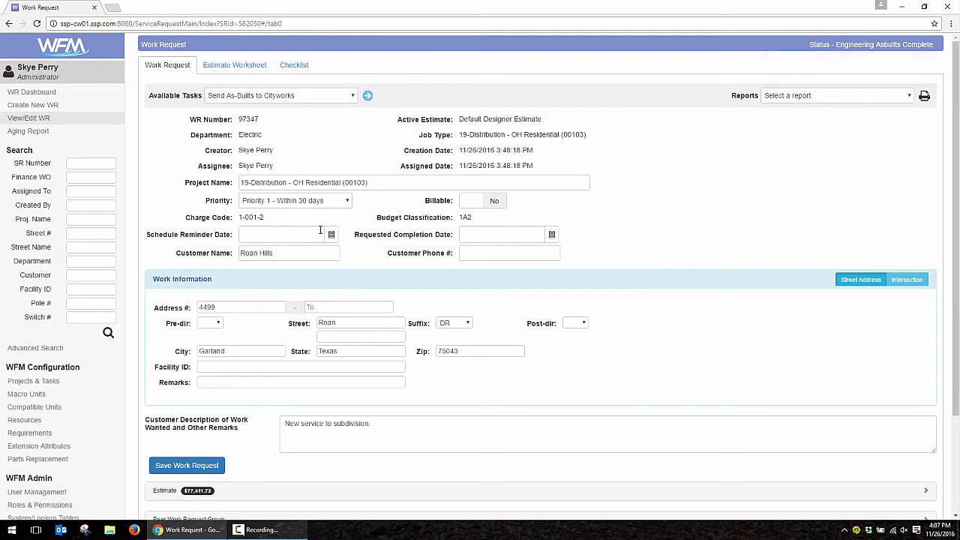
scroll(197, 364, down, 3)
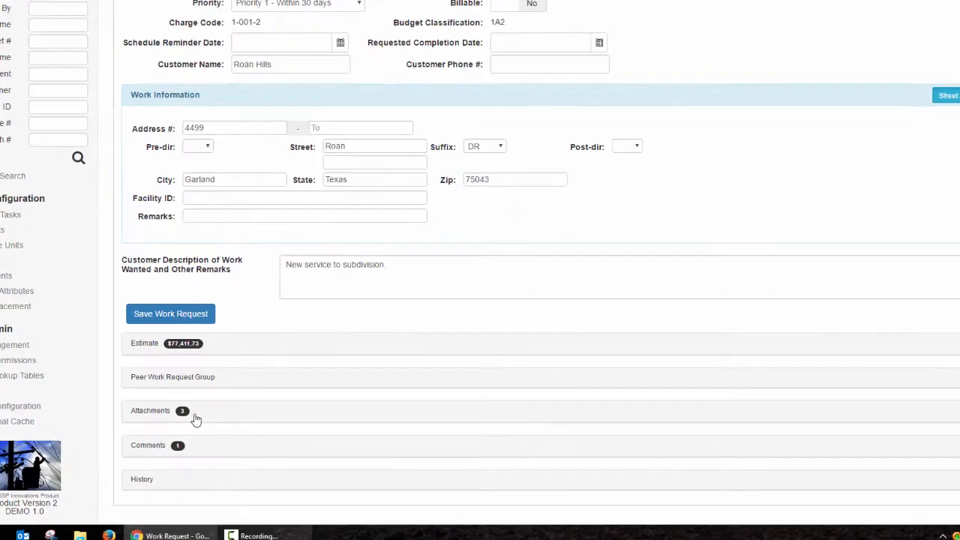
click(195, 419)
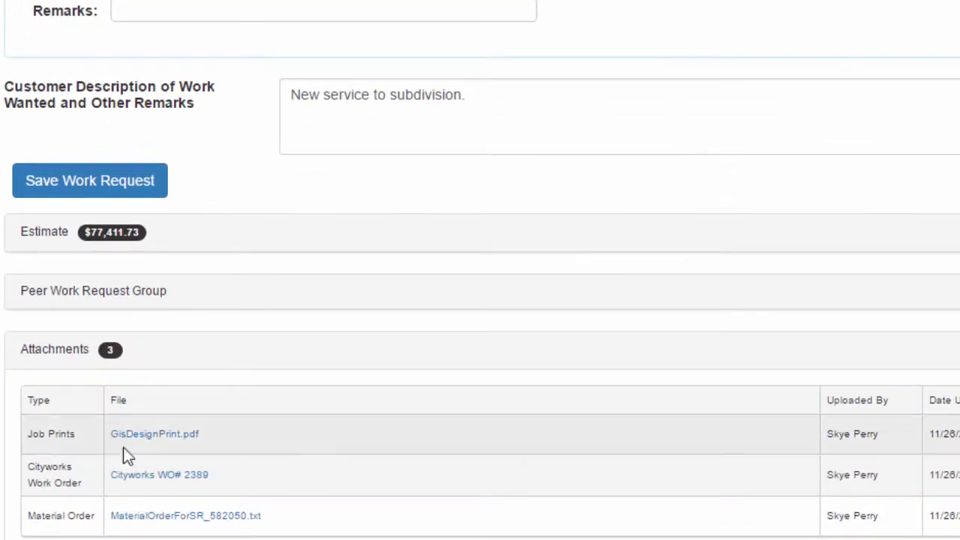
- Open the Cityworks WO# 2389 link from the Attachments table
click(214, 486)
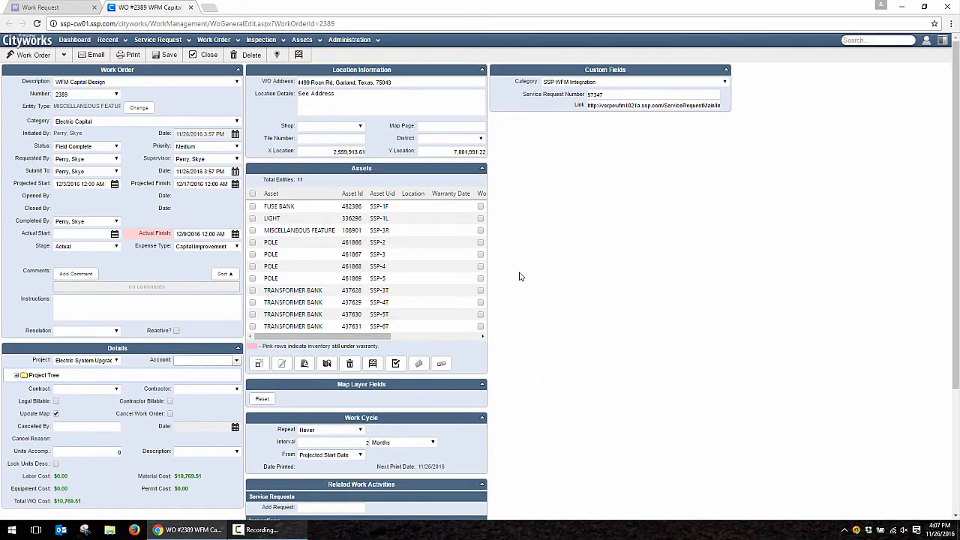
- Select all 11 assets on work order 2389, view them on the FieldMap, and return to the work order
click(252, 194)
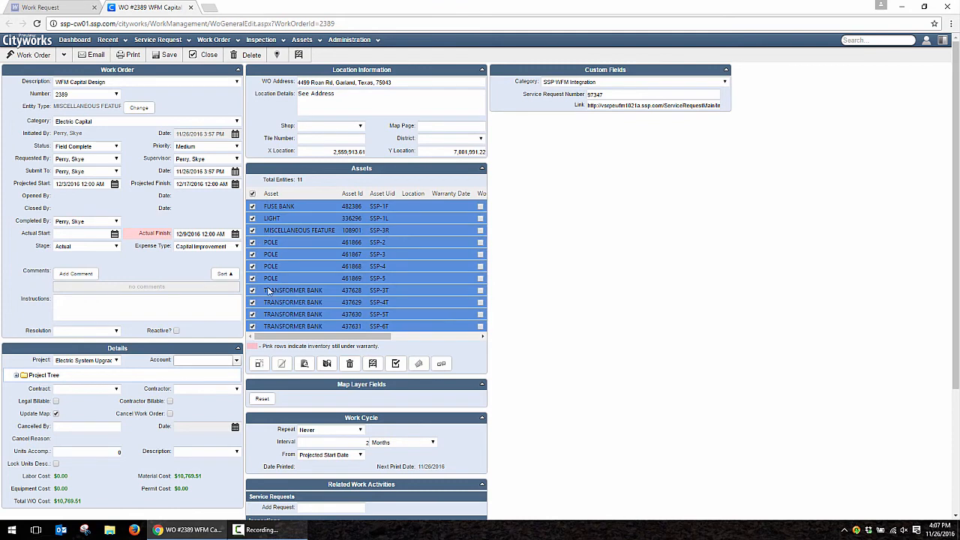
click(943, 40)
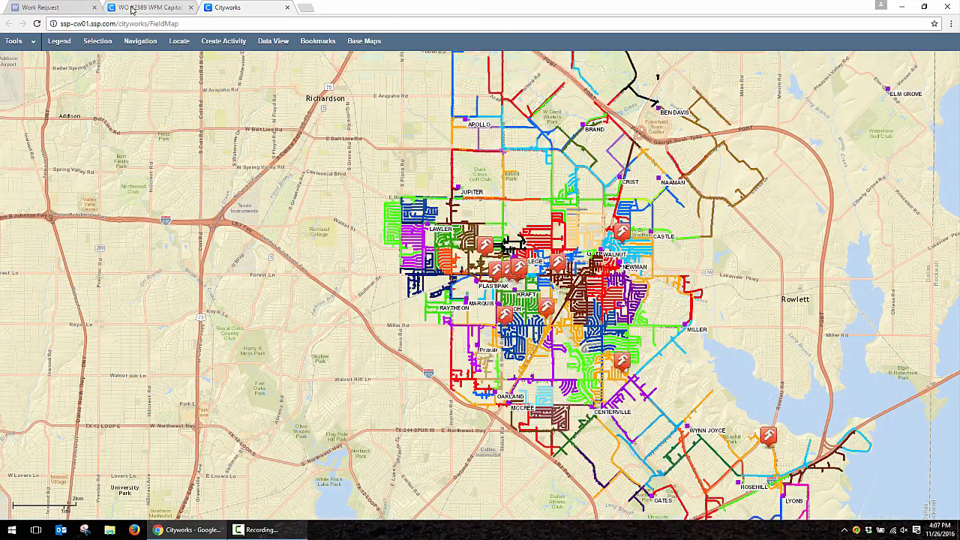
click(131, 9)
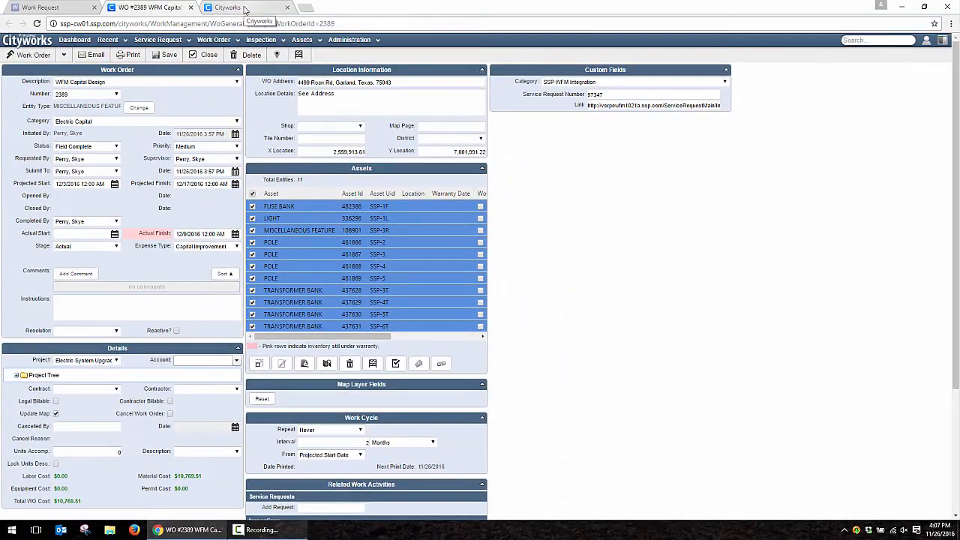
click(238, 8)
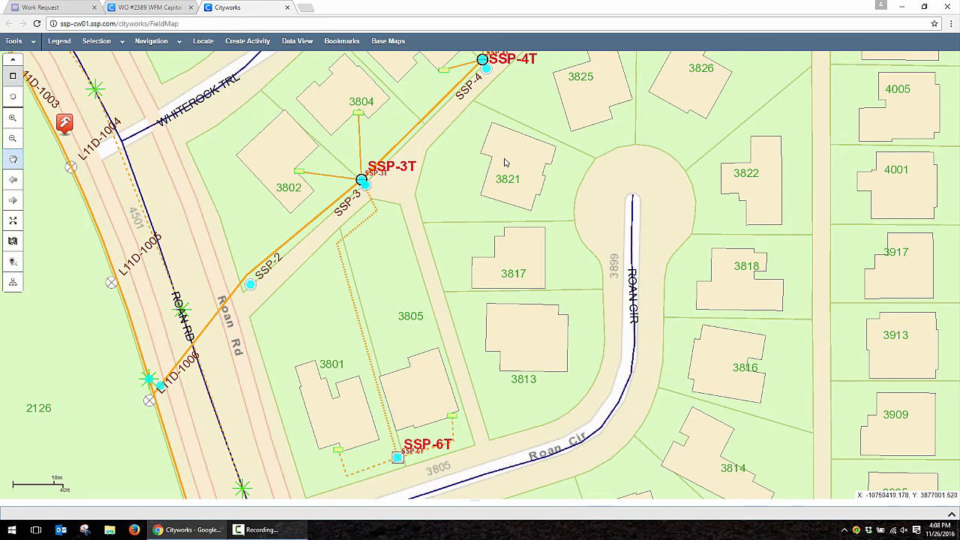
drag(510, 156, 398, 324)
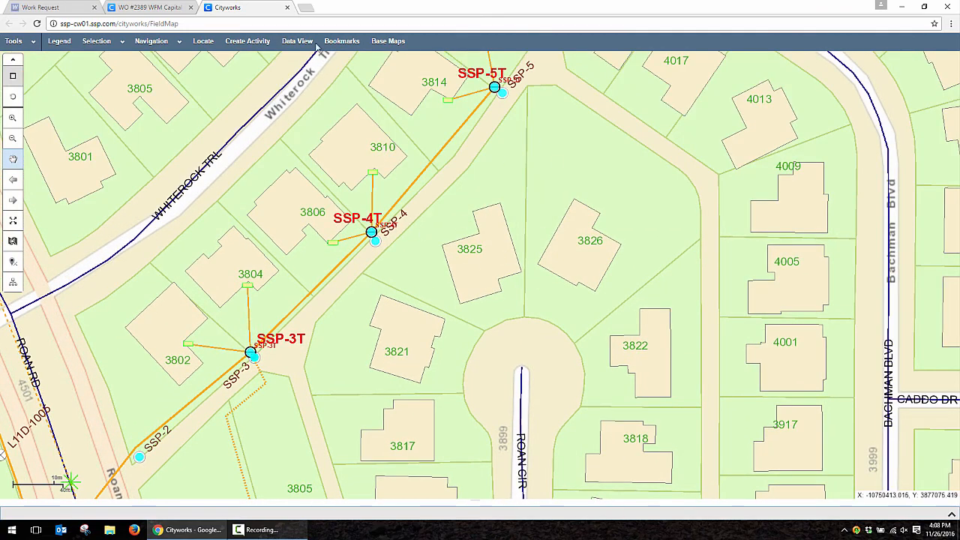
click(149, 7)
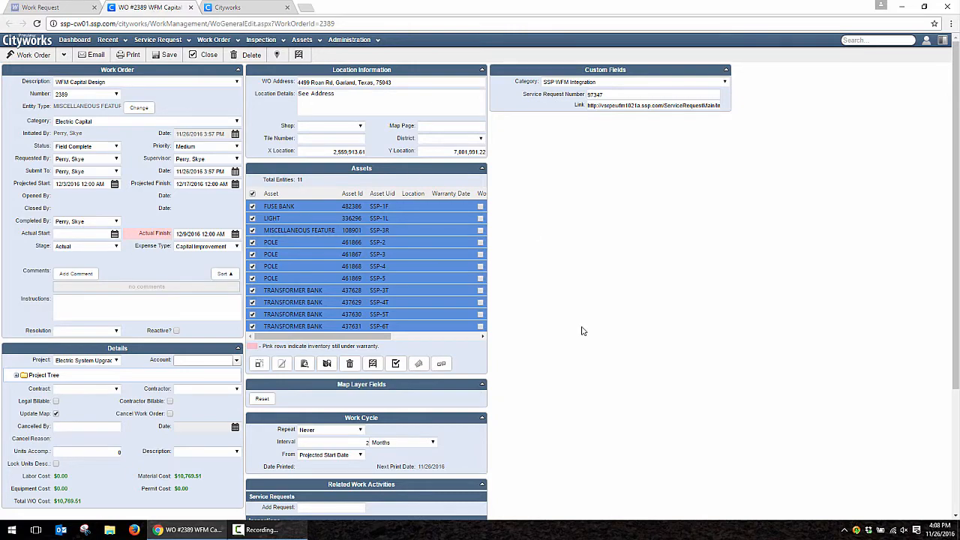
scroll(577, 290, down, 2)
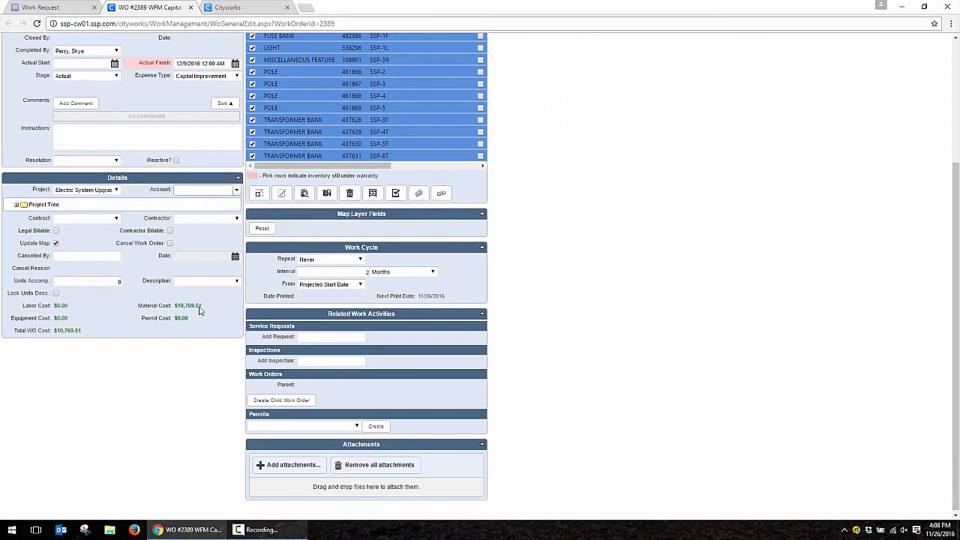
scroll(395, 330, up, 4)
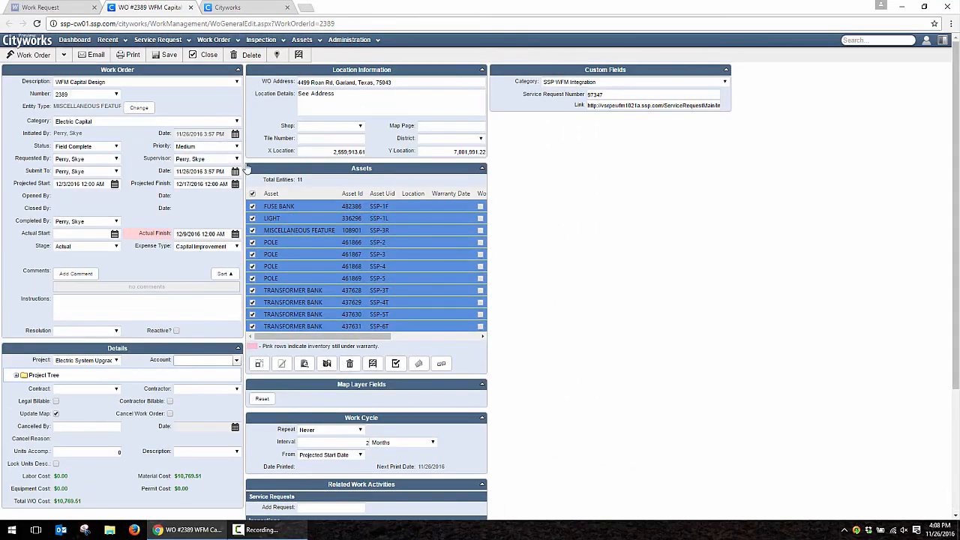
- Open the ELM page for work order 2389 and check its existing material, labor and equipment costs
click(65, 57)
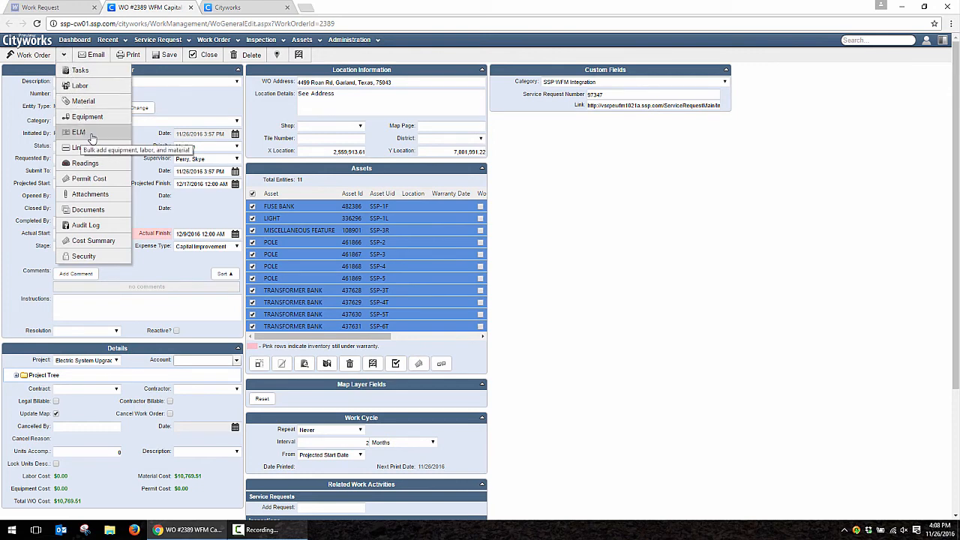
click(79, 132)
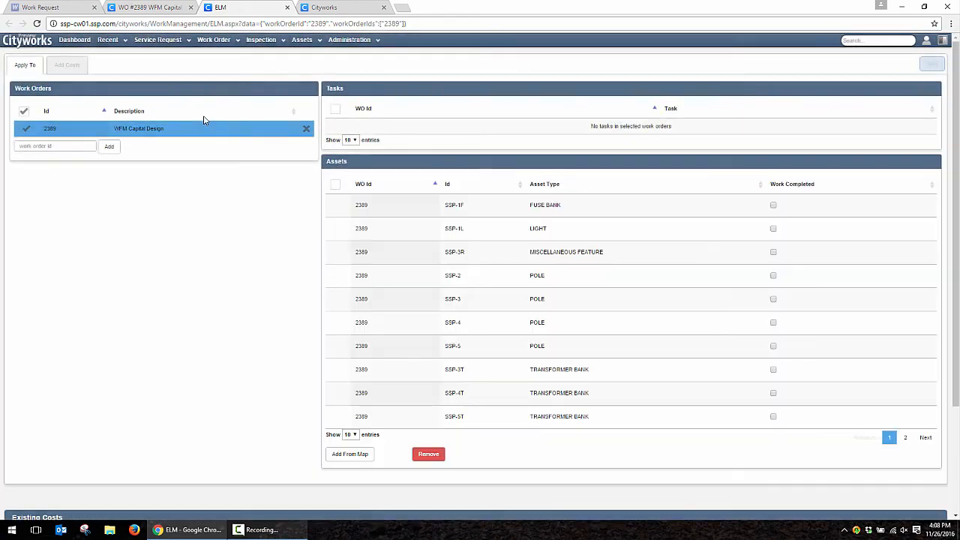
scroll(208, 317, down, 2)
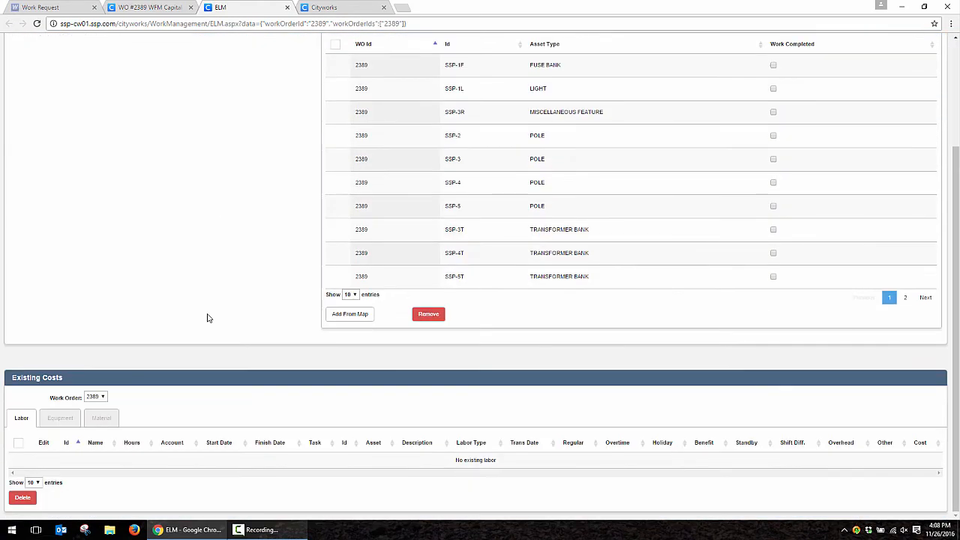
click(101, 417)
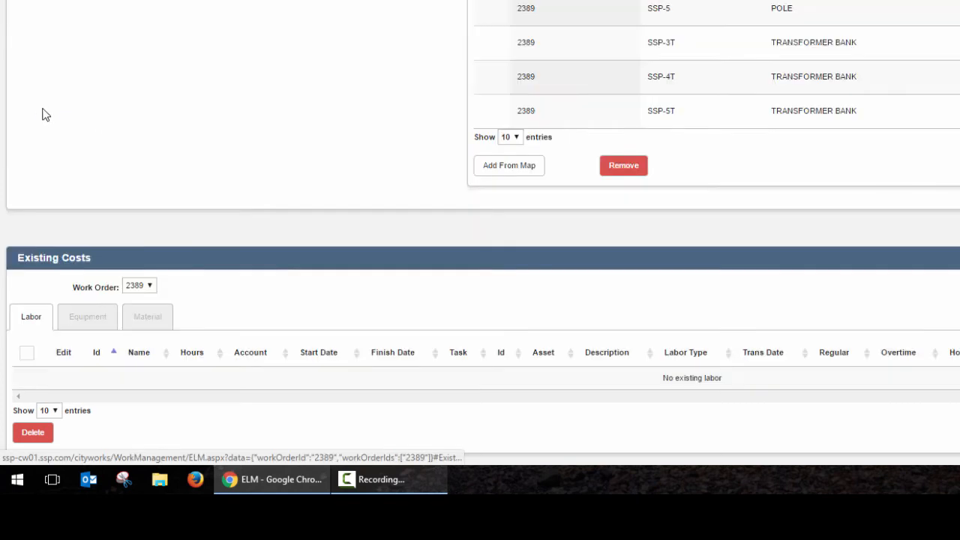
click(37, 107)
click(97, 318)
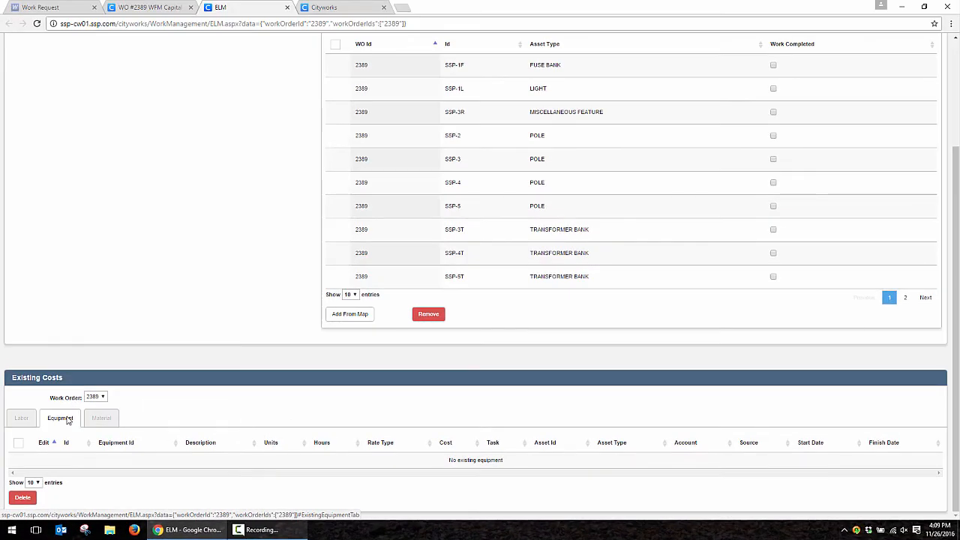
scroll(150, 259, up, 2)
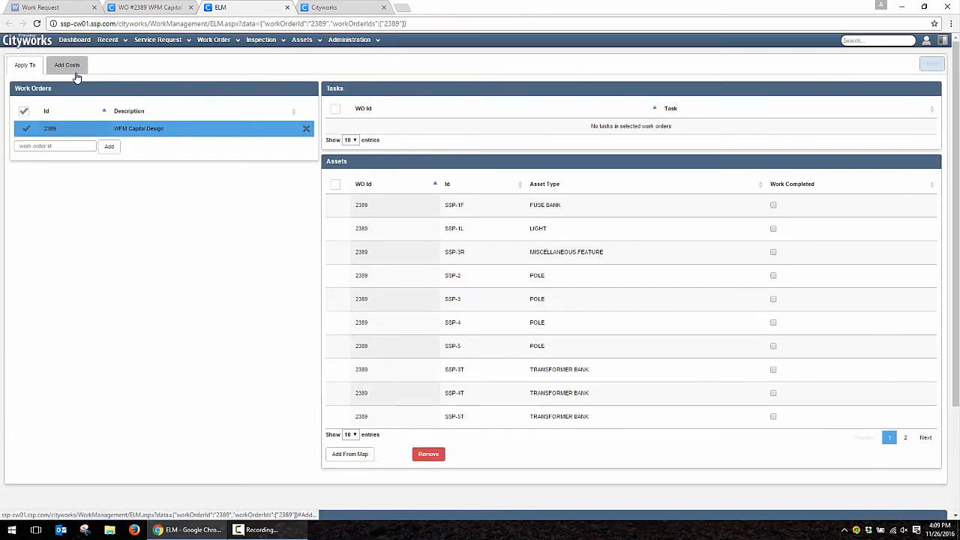
- Add labor for the work crew with 100, 30 and 130 hours
click(75, 73)
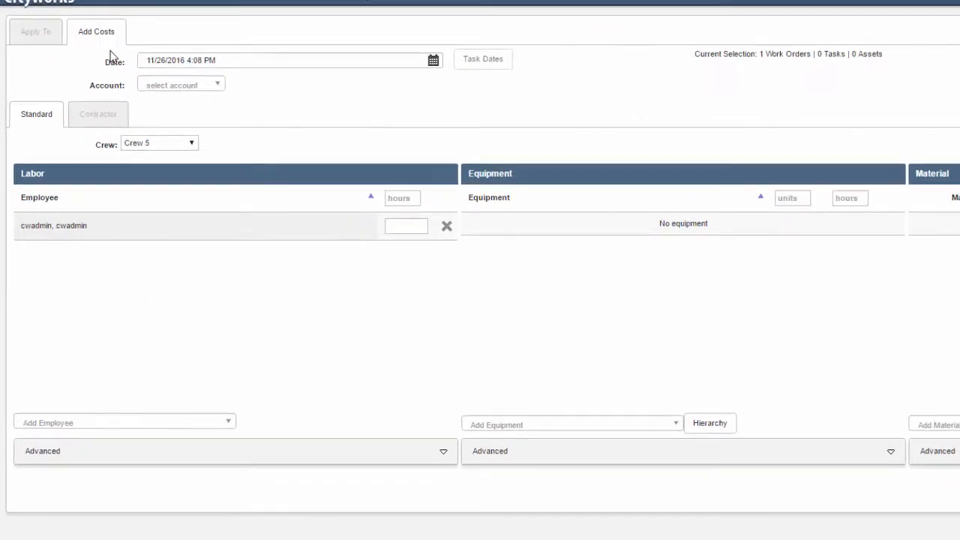
click(183, 143)
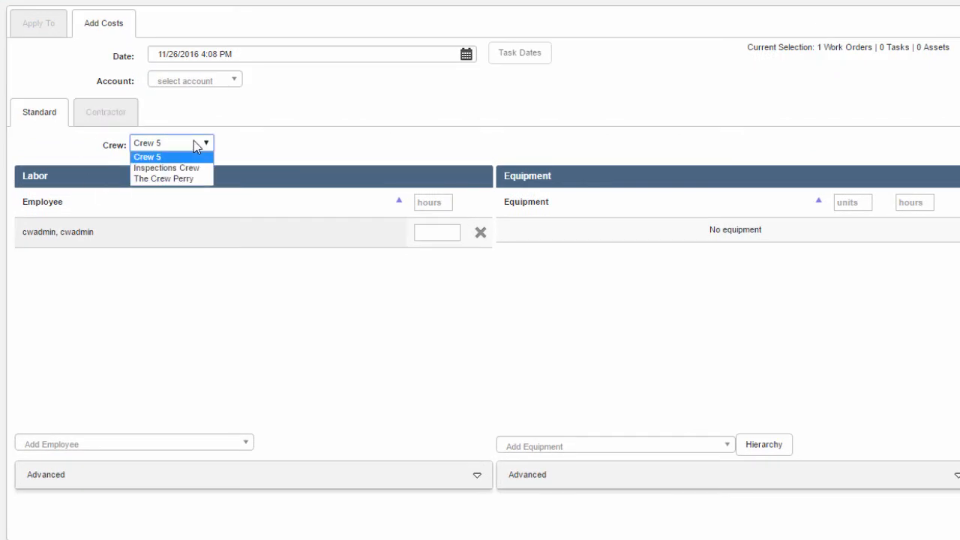
click(191, 179)
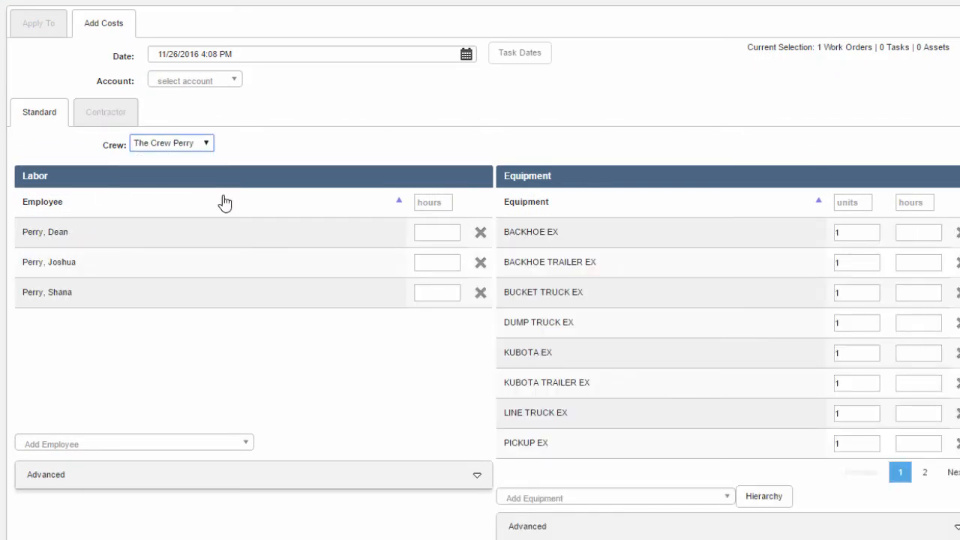
click(435, 232)
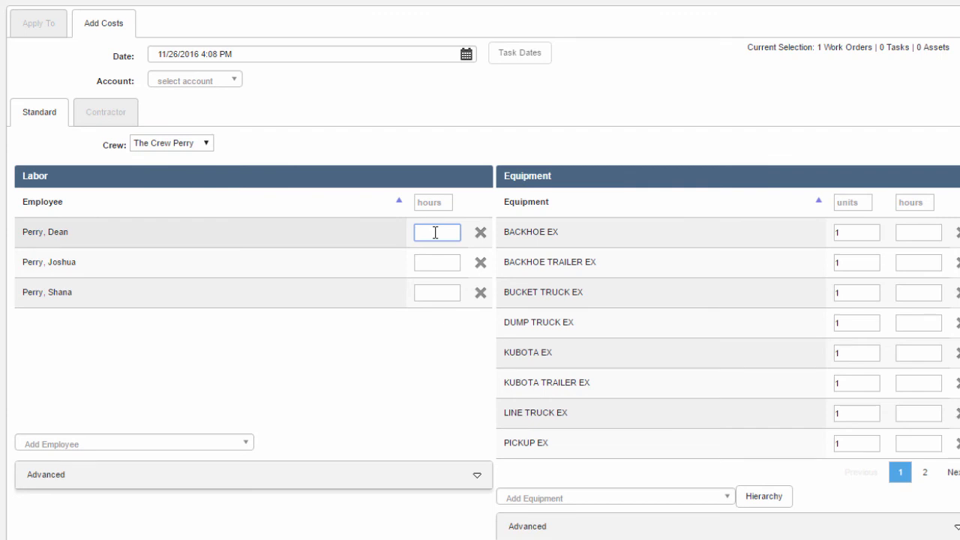
key(Tab)
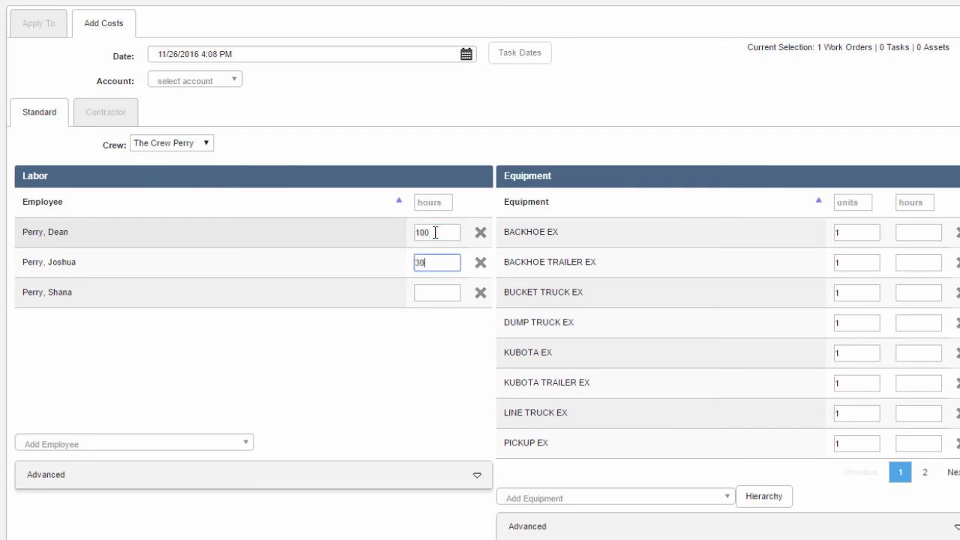
key(Tab)
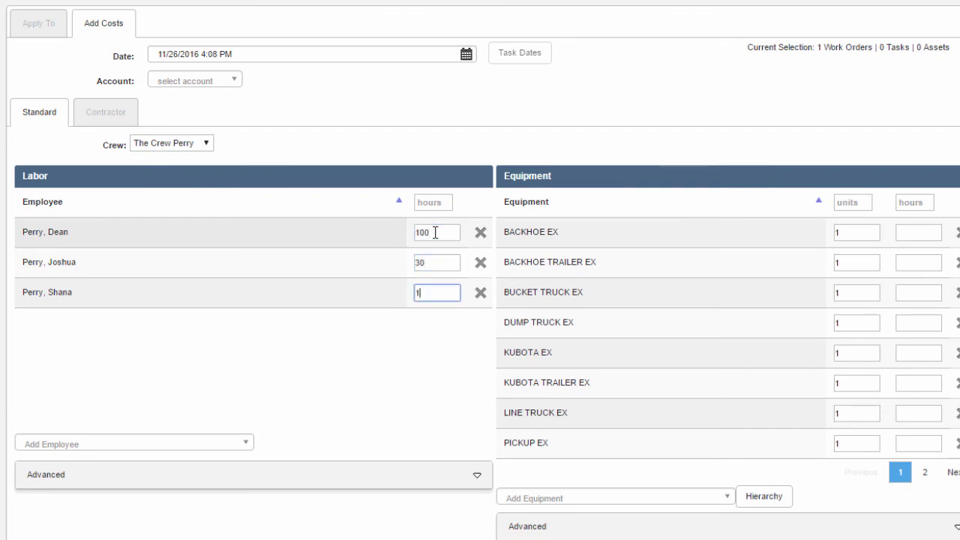
text(130)
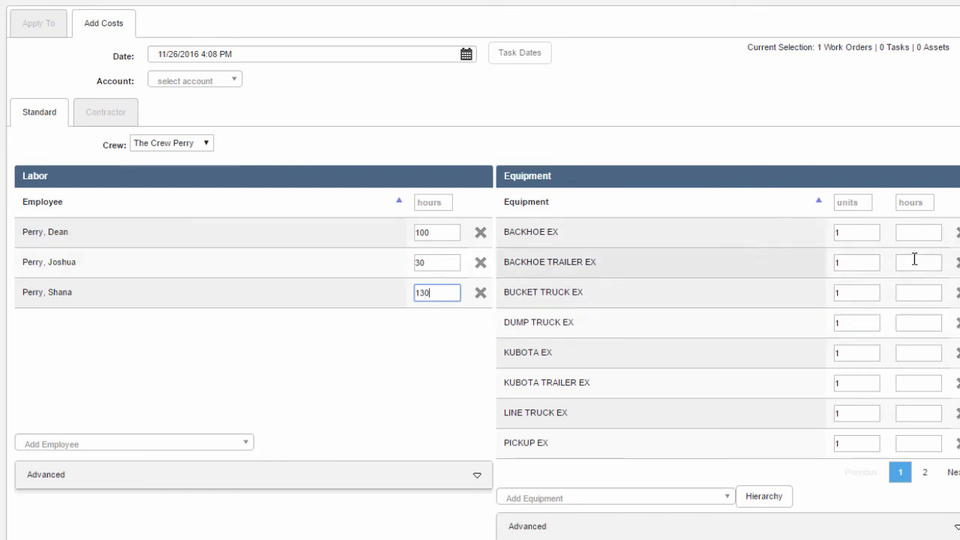
- Enter 20 hours for each first-page equipment item, backhoe through pickup
click(917, 232)
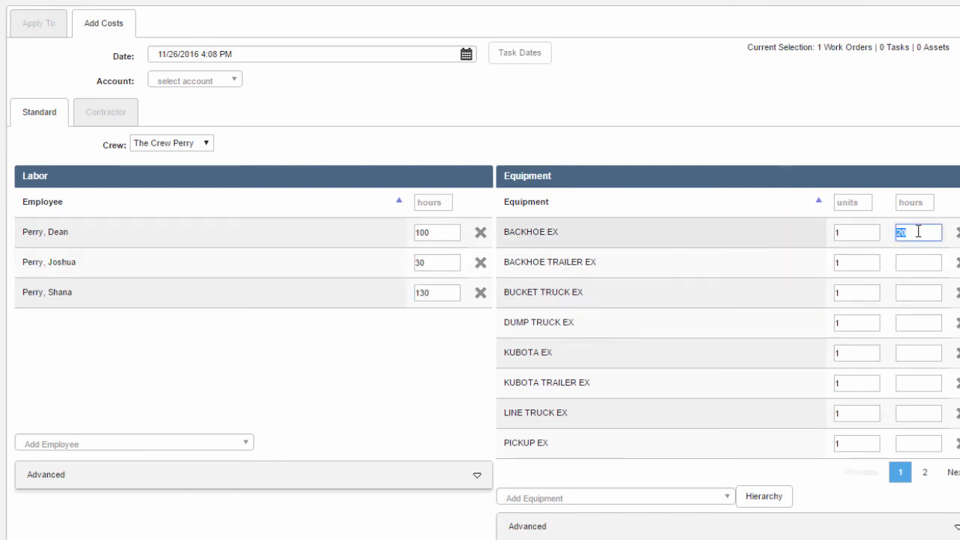
click(920, 255)
text(20)
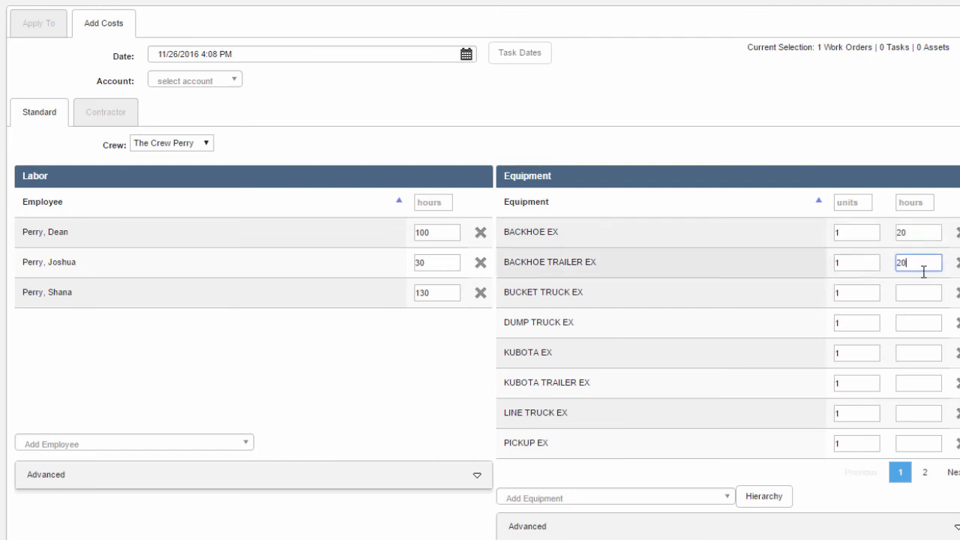
click(913, 296)
text(20)
click(912, 324)
text(20)
click(913, 354)
text(20)
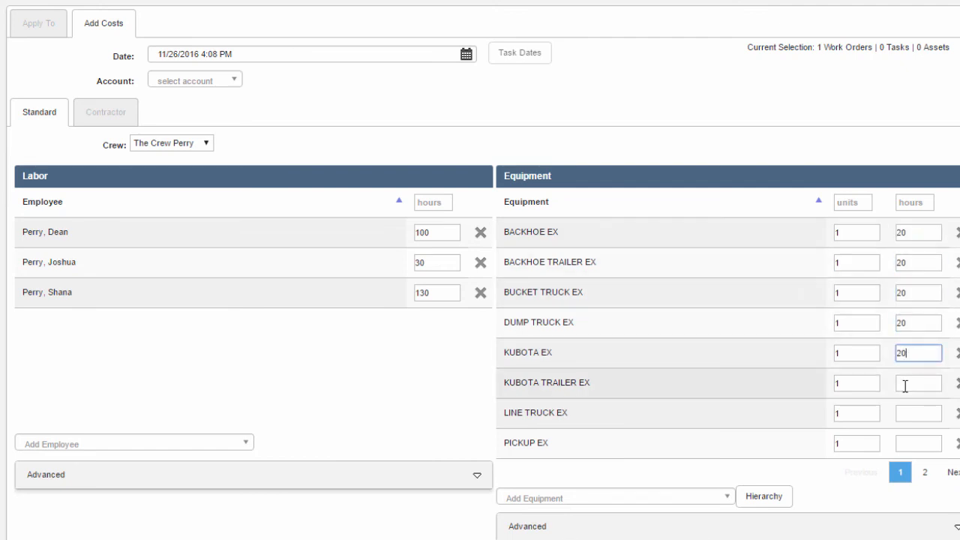
click(906, 384)
text(20)
click(919, 415)
text(20)
click(918, 443)
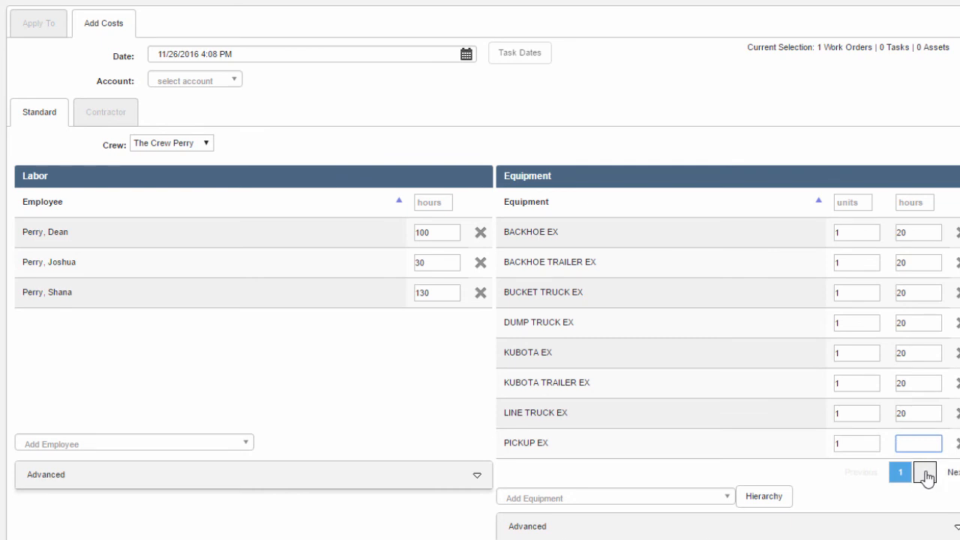
text(20)
- Enter 20 hours for the pole trailer, pressure digger, wire pulling rig and wire reel trailer
click(924, 472)
click(919, 231)
text(20)
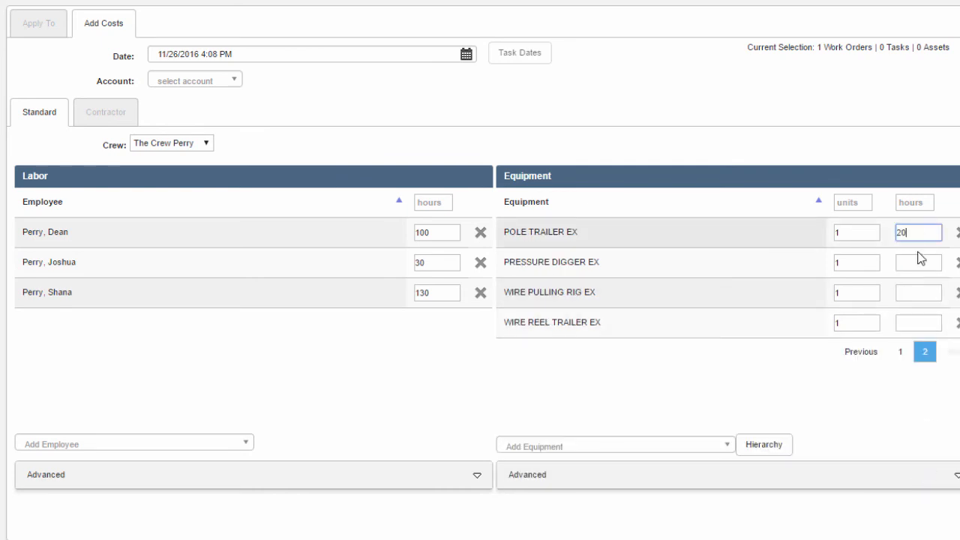
click(919, 262)
text(20)
click(916, 296)
text(20)
click(922, 321)
text(20)
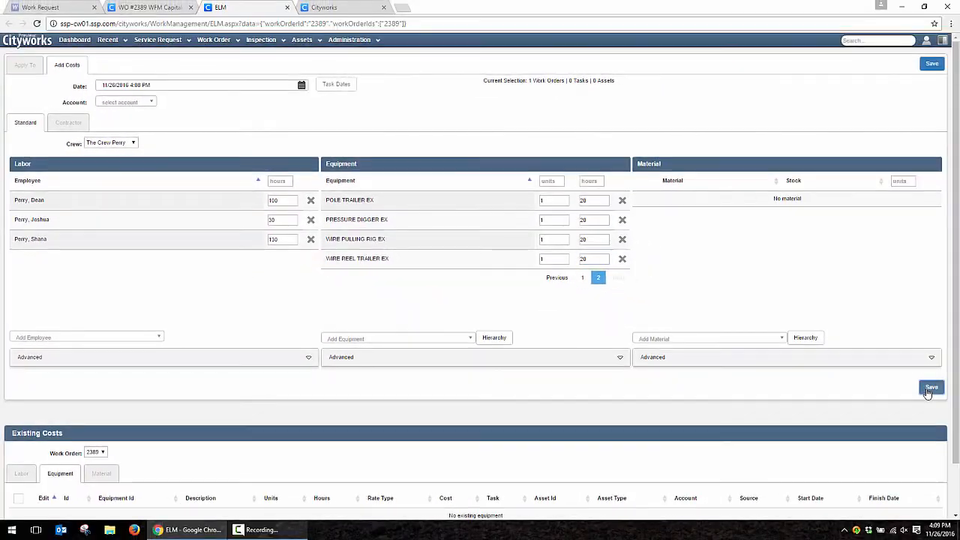
- Save the costs and review the saved Labor, Equipment and Material entries
click(929, 389)
scroll(379, 238, down, 3)
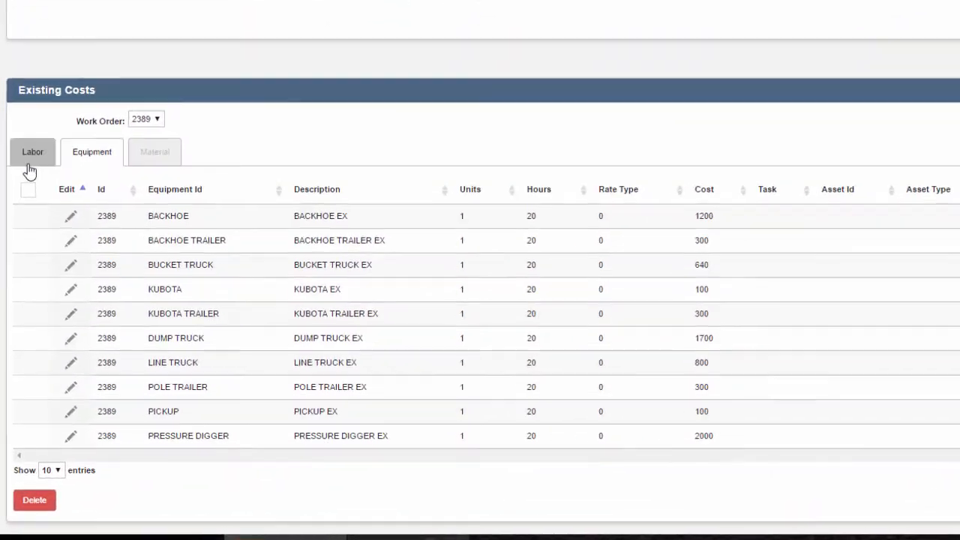
click(24, 244)
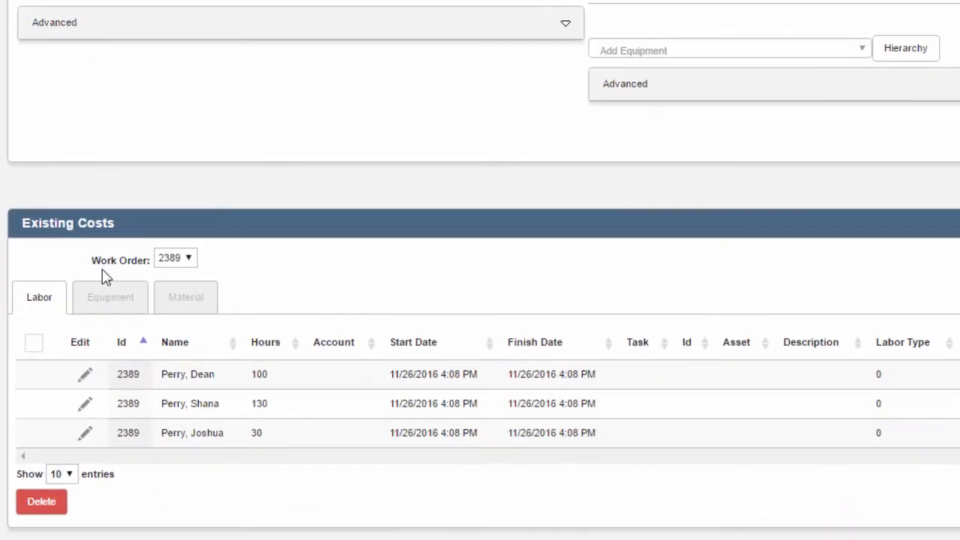
click(103, 298)
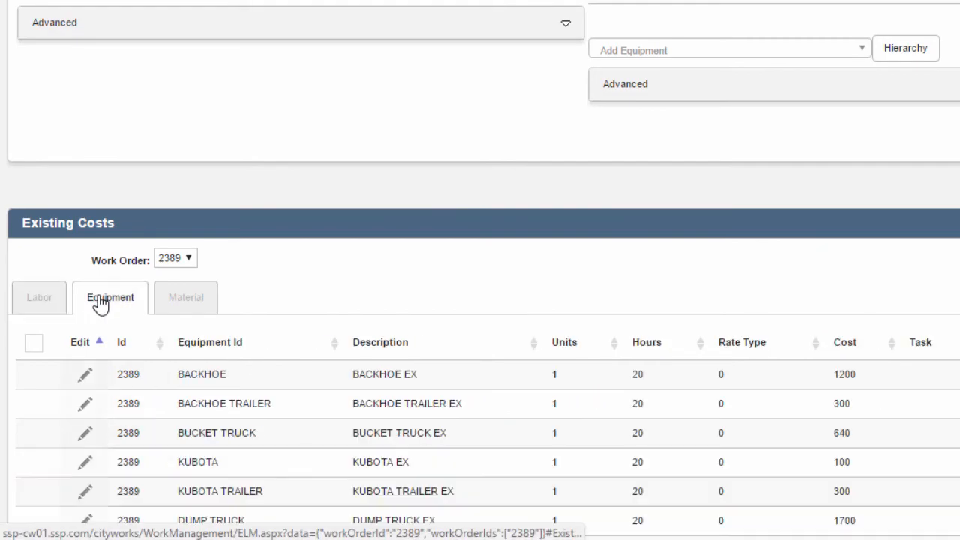
click(180, 296)
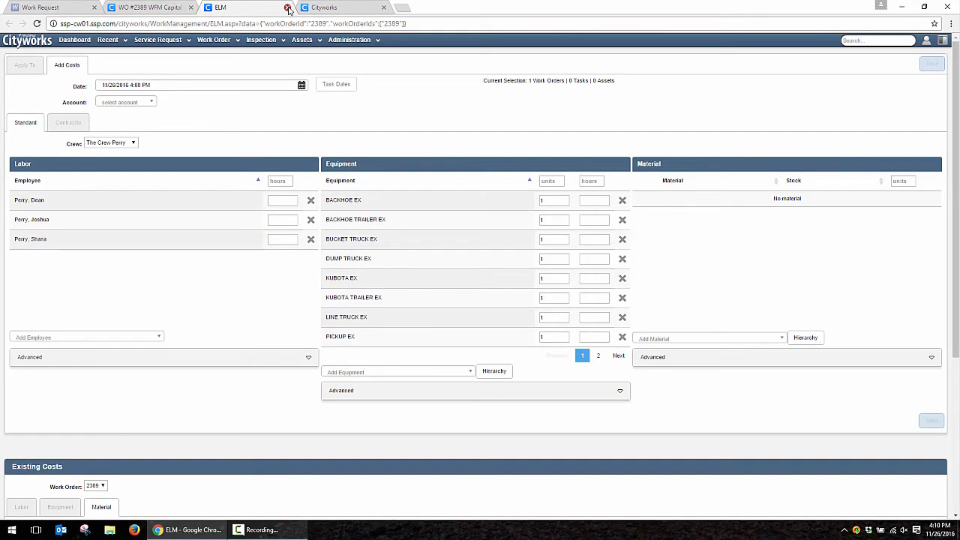
- Refresh work order 2389 so its totals update, then review its actual labor costs
click(288, 8)
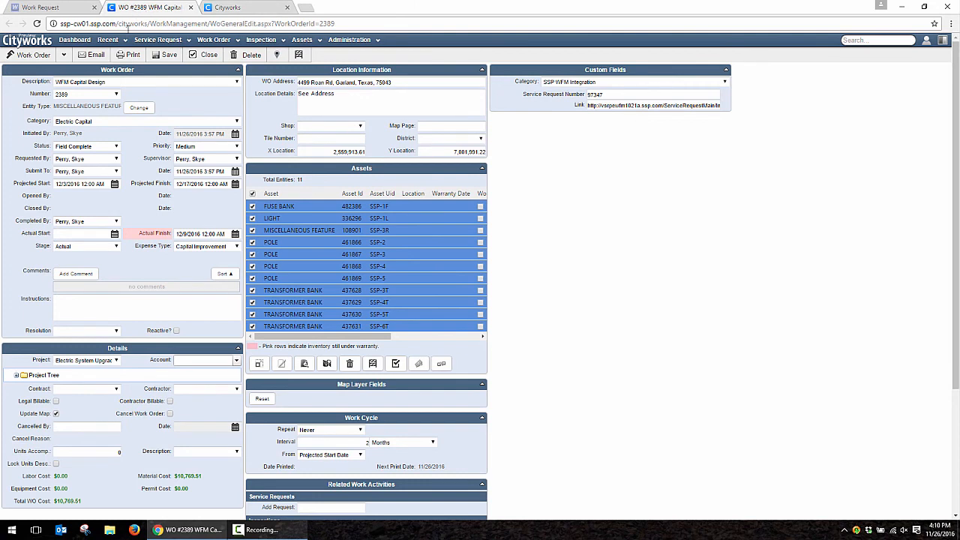
click(42, 59)
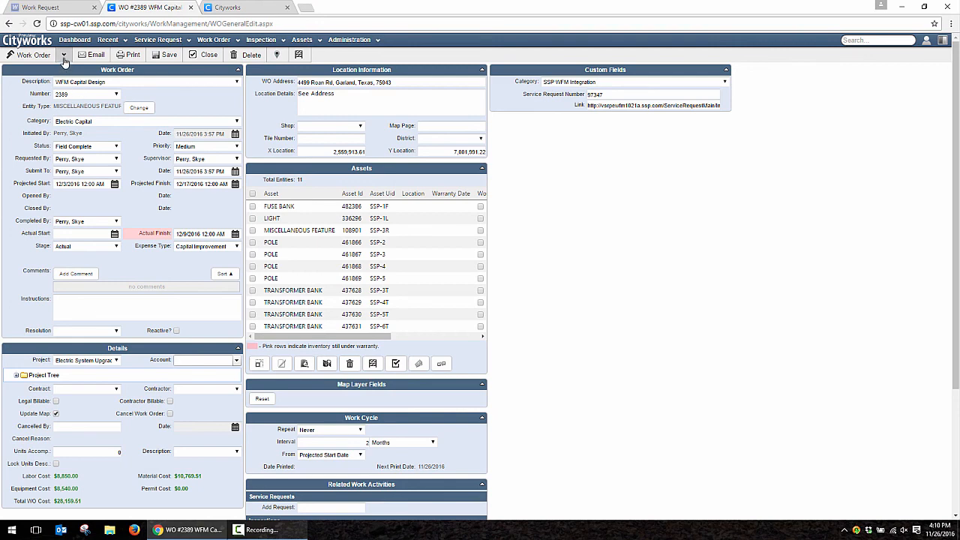
click(64, 61)
click(86, 86)
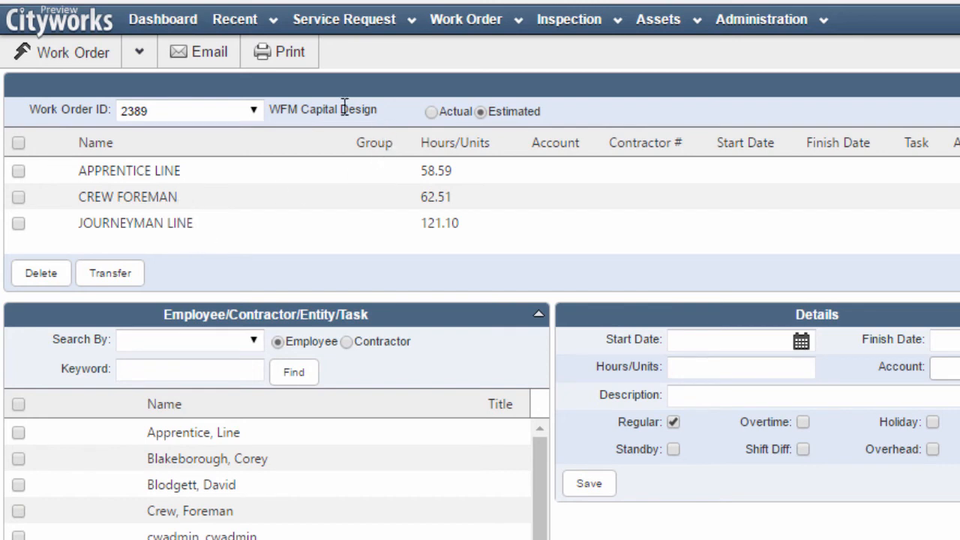
click(431, 112)
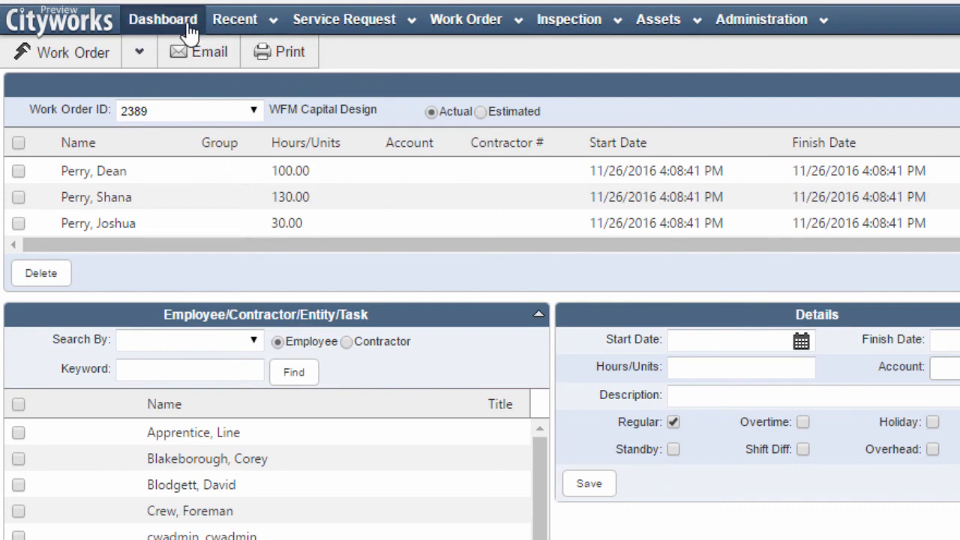
click(62, 59)
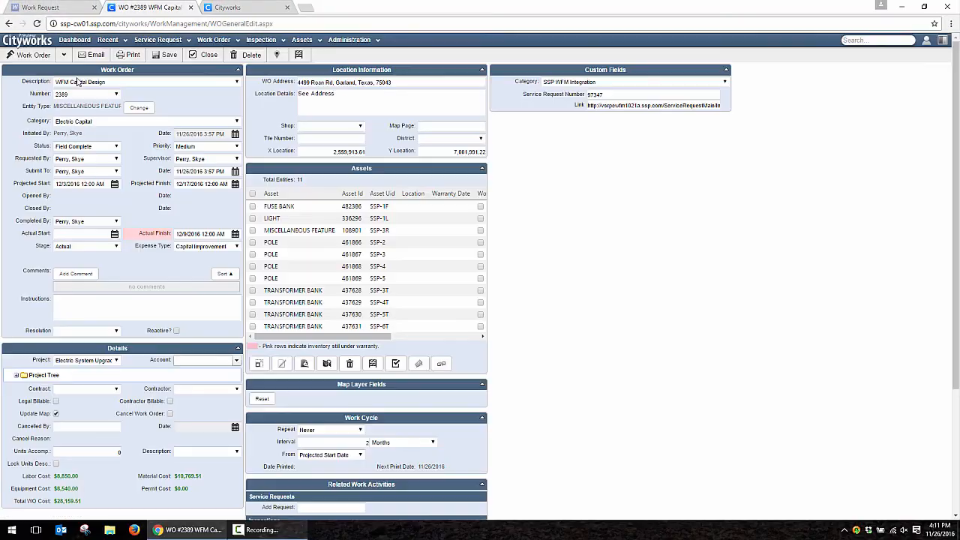
click(64, 54)
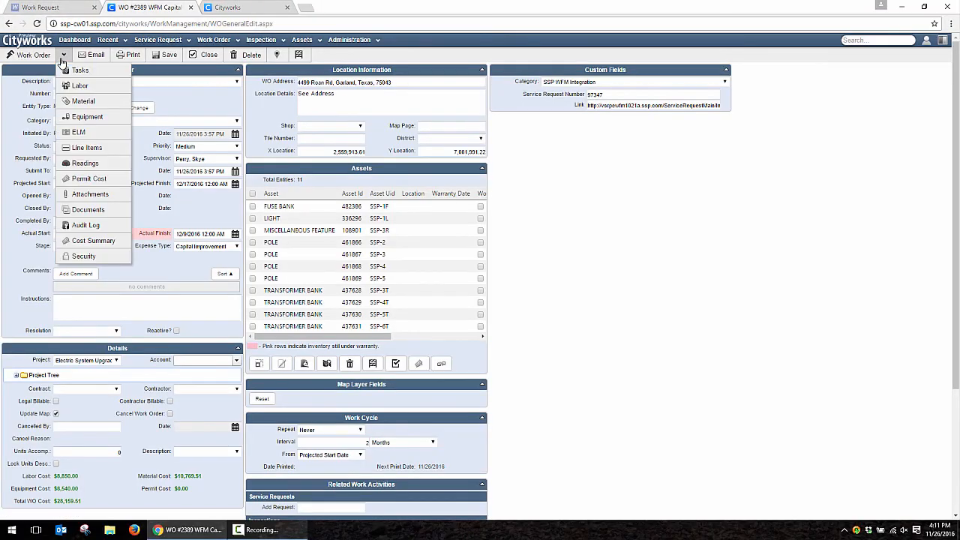
click(94, 240)
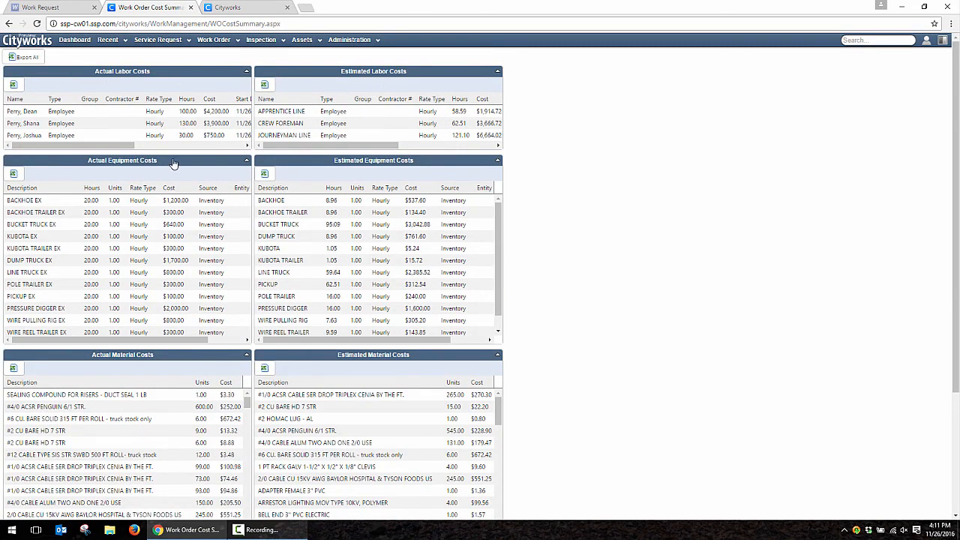
scroll(221, 216, down, 3)
click(107, 40)
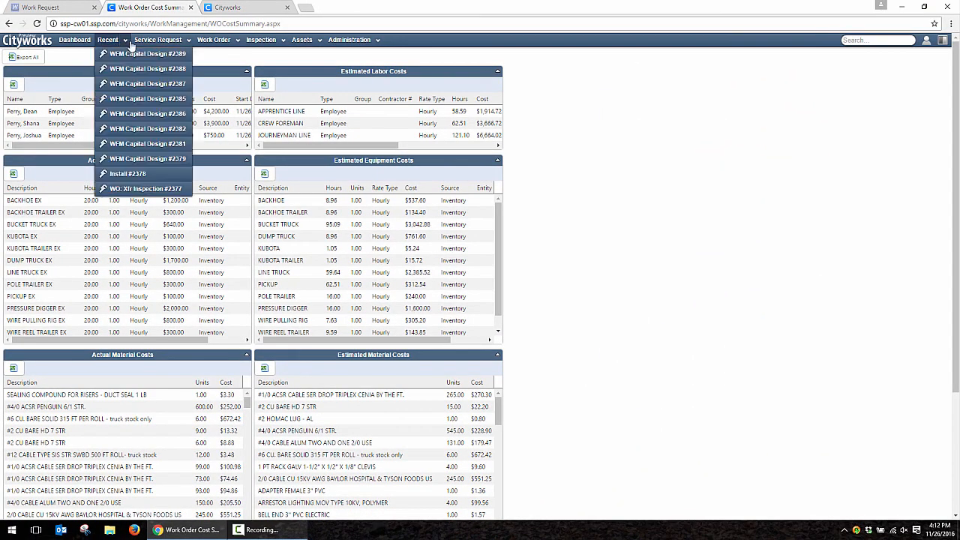
click(186, 72)
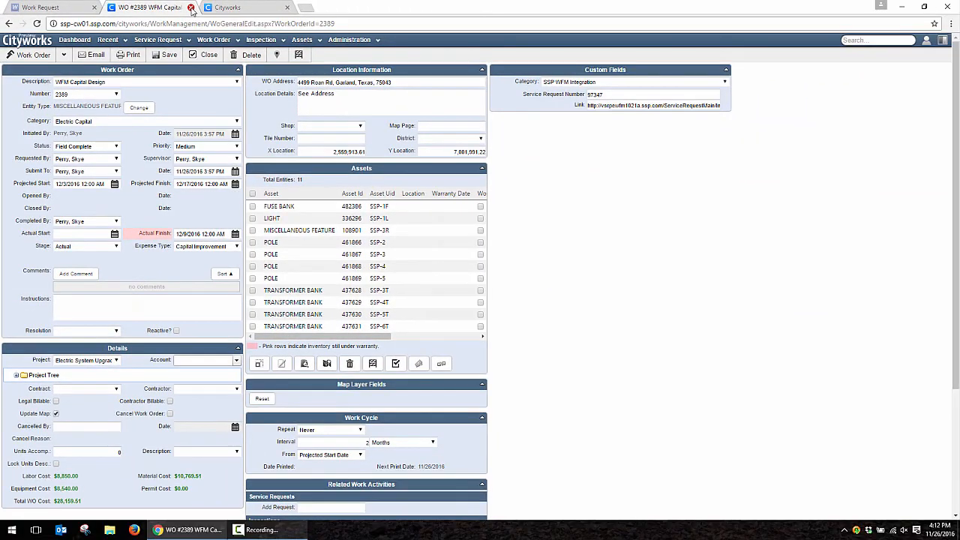
- Run the Close Job task on WFM work request 97347, setting it to Work Order - Closed
click(113, 16)
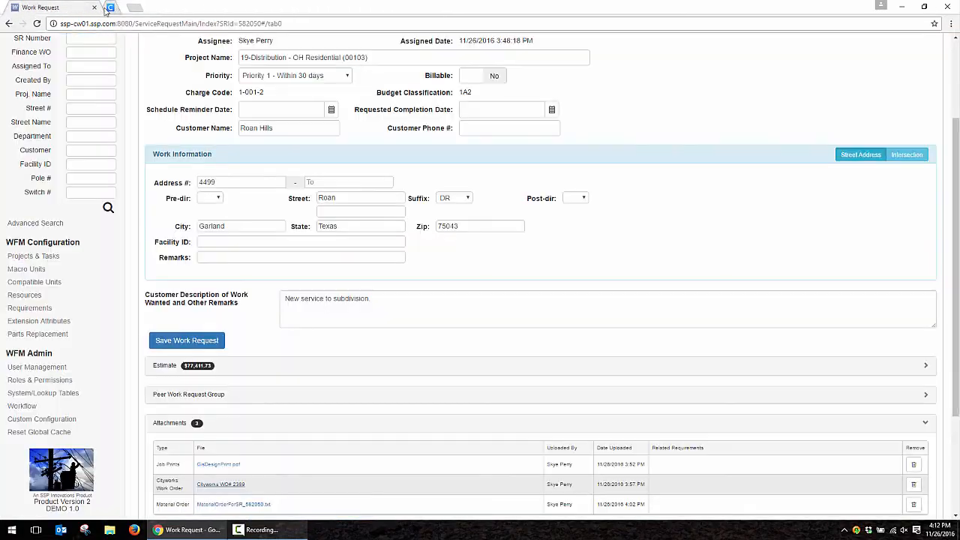
scroll(167, 86, up, 2)
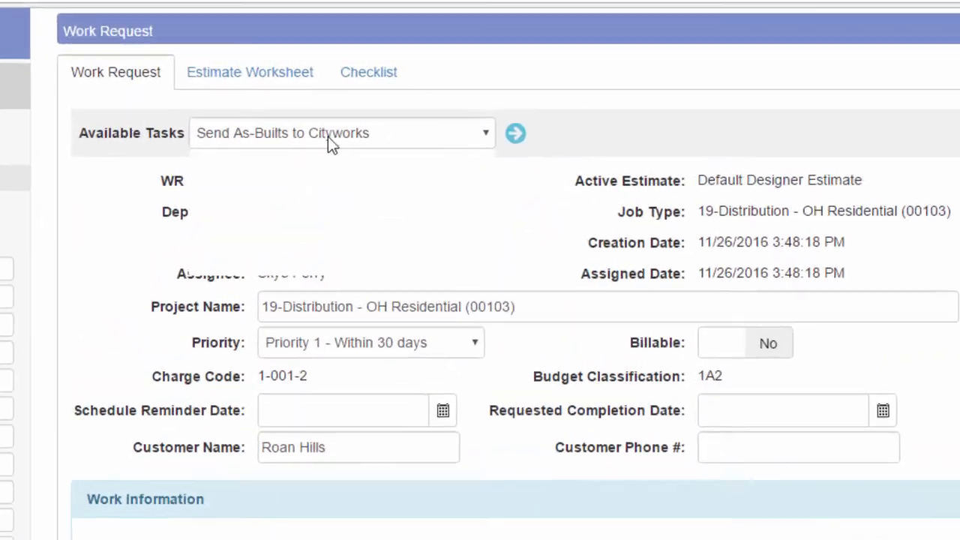
click(277, 98)
click(318, 280)
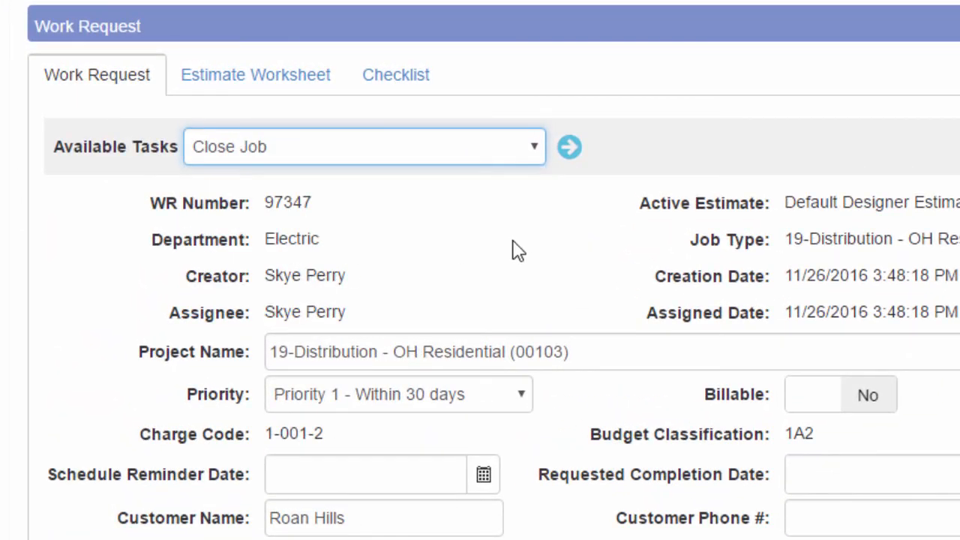
click(569, 147)
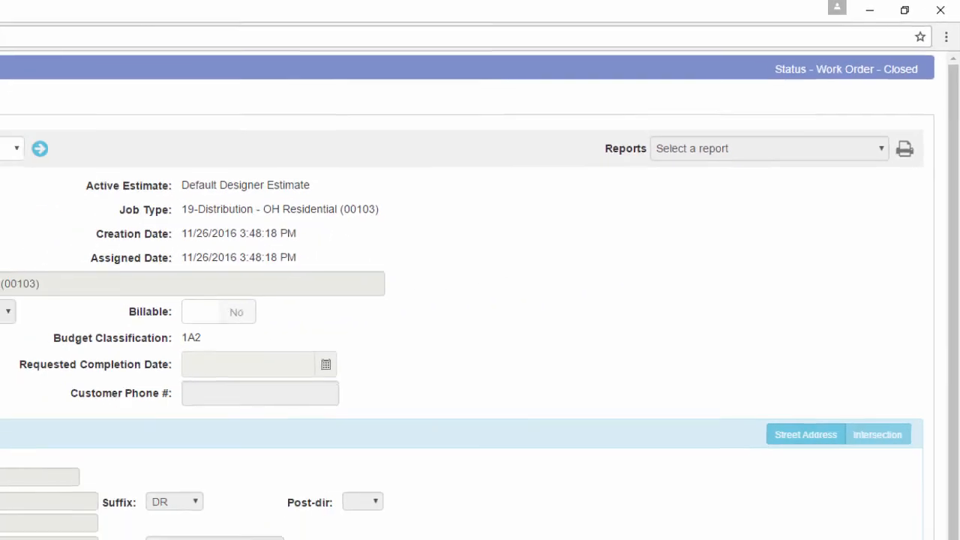
- Open the linked Cityworks work order 2389 from the request's attachments
scroll(216, 326, down, 3)
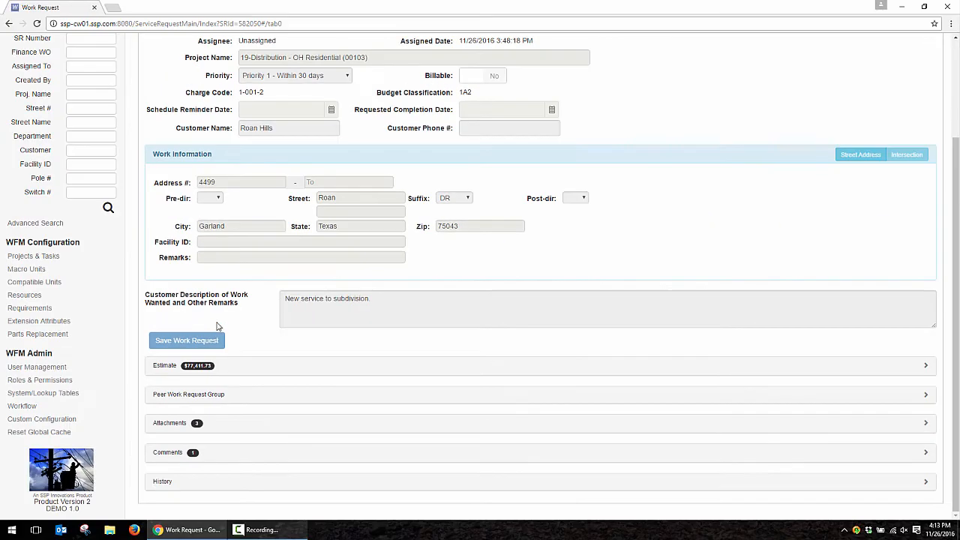
click(209, 424)
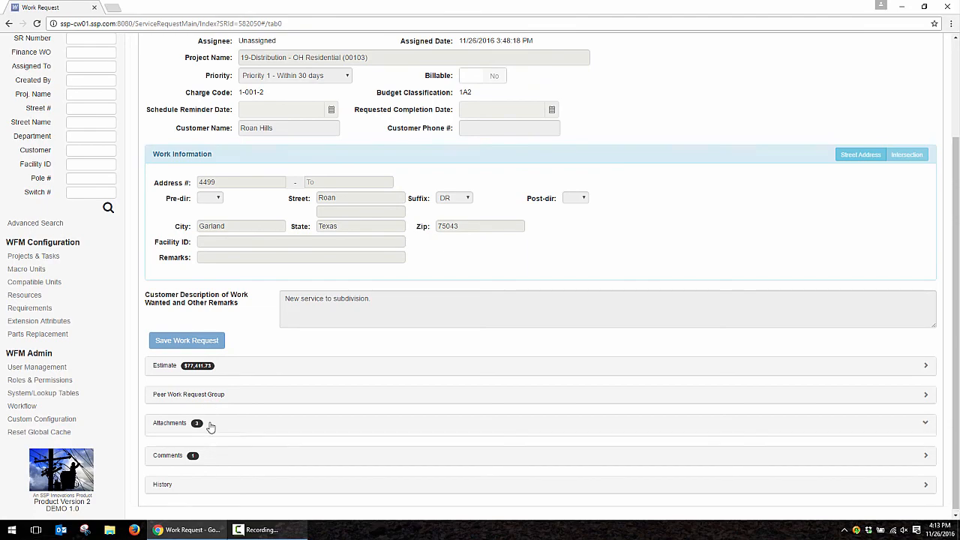
click(220, 487)
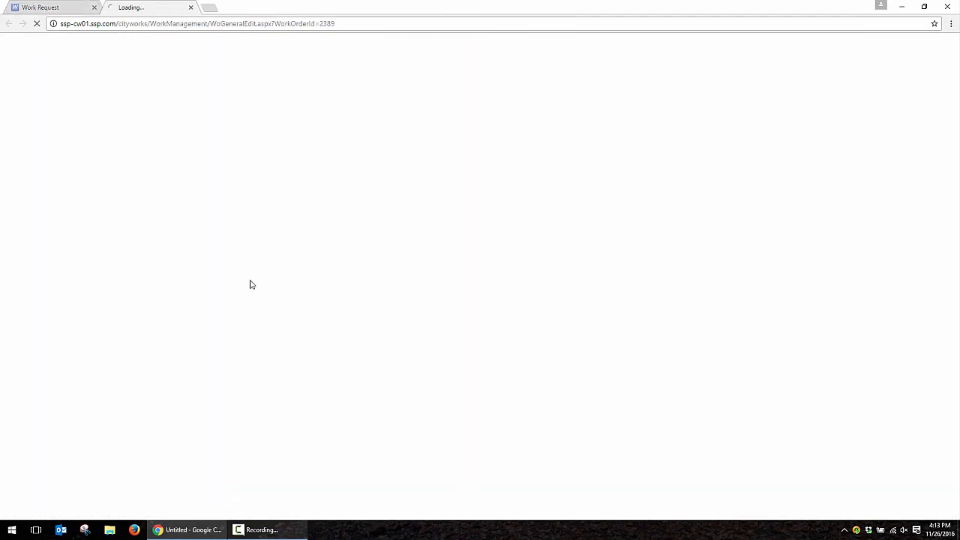